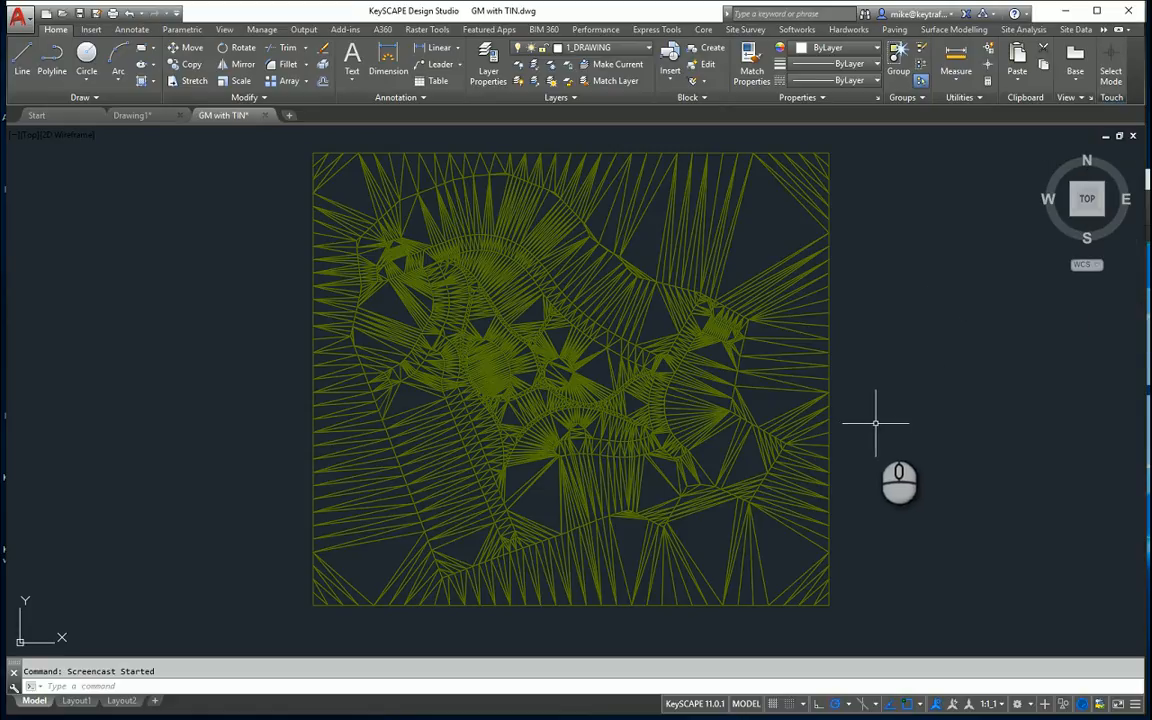
- Check the surface model manager for the surface models defined in the drawing
left_click(945, 30)
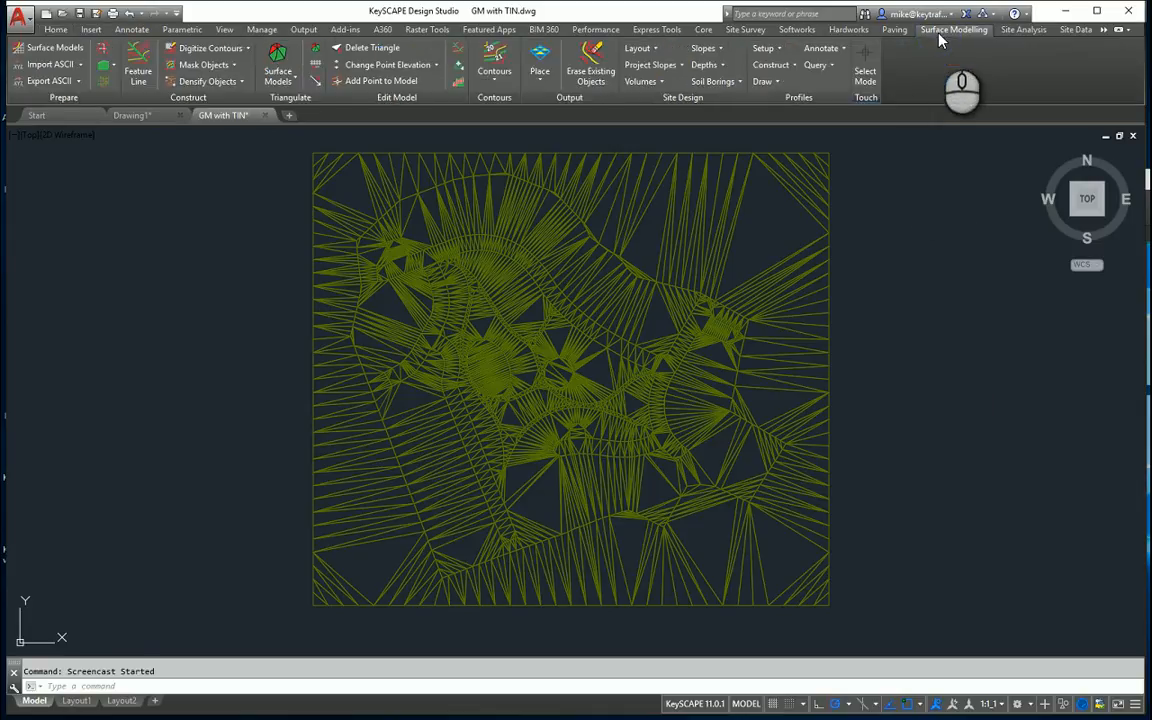
left_click(52, 47)
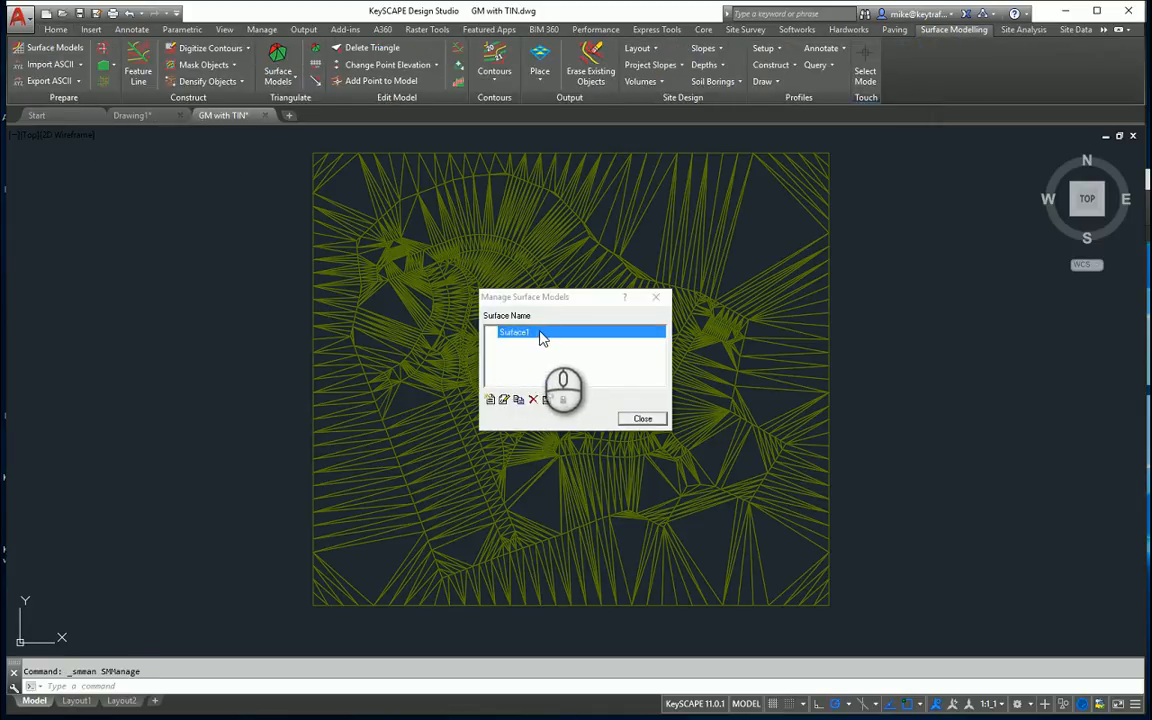
left_click(642, 418)
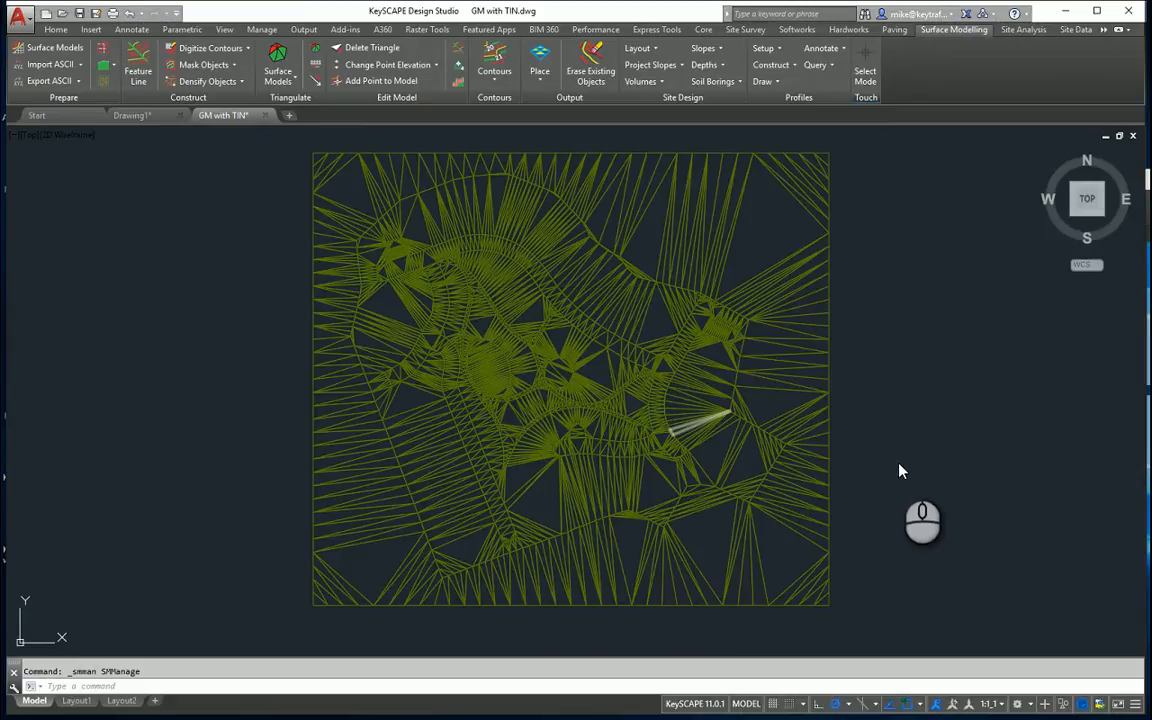
- Start a LandXML export and add a new surface model group containing Surface1
left_click(1077, 30)
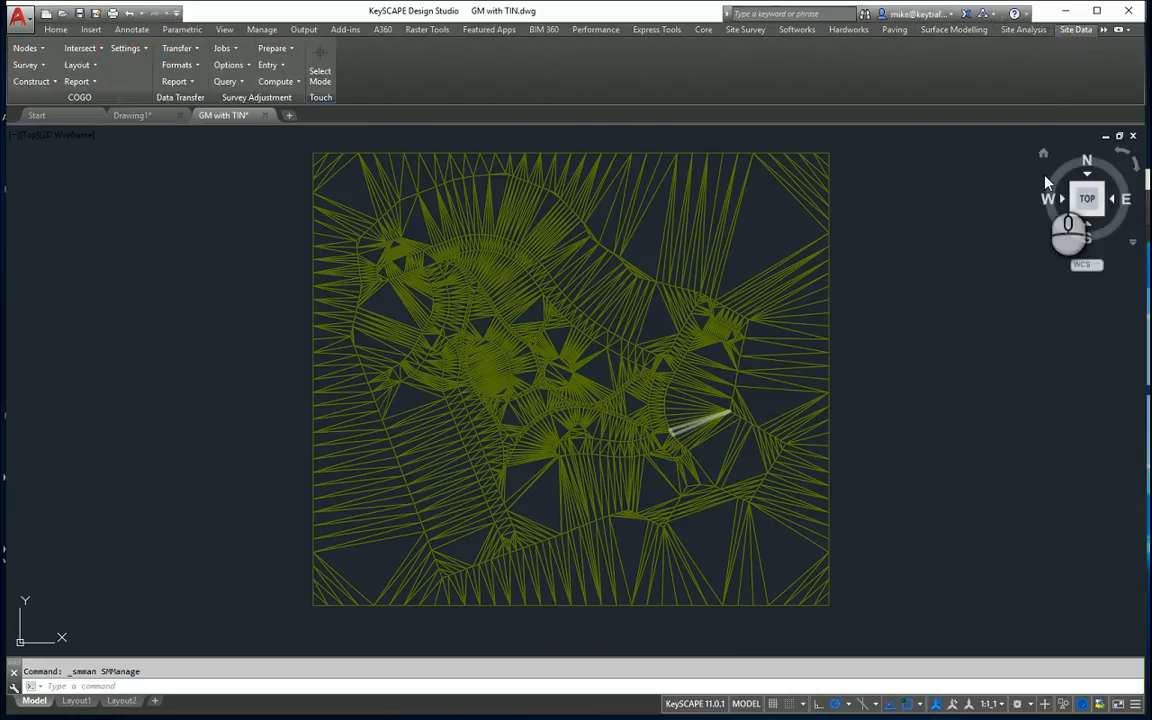
left_click(192, 52)
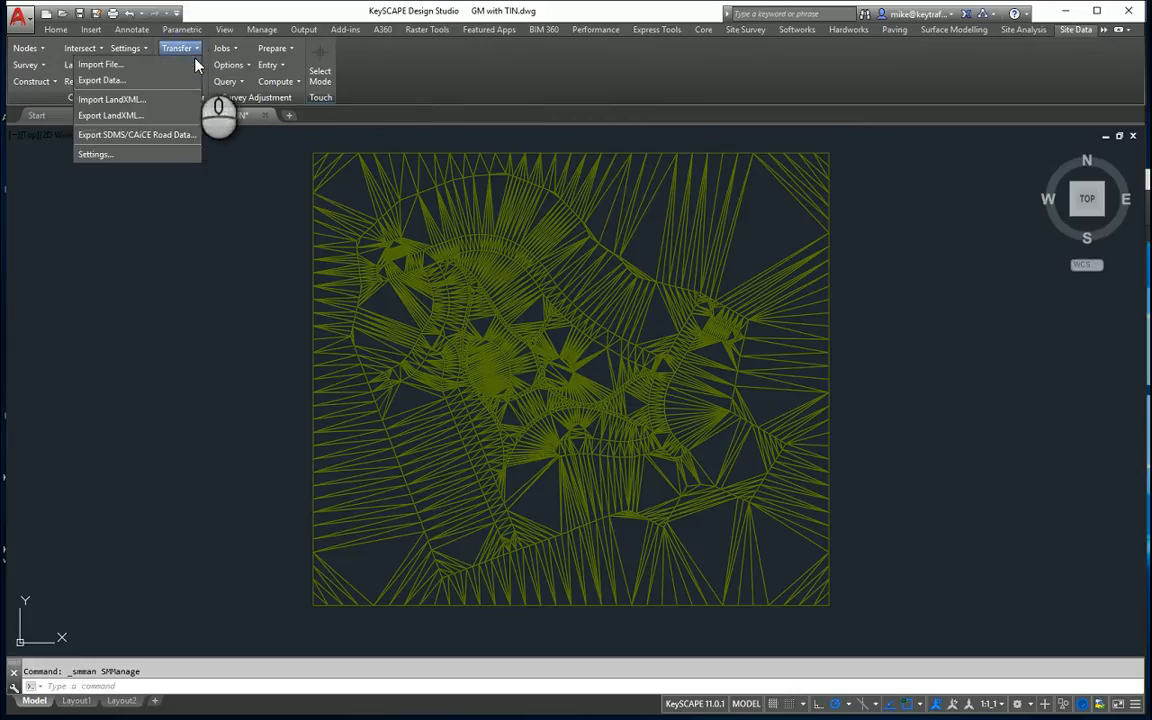
left_click(144, 118)
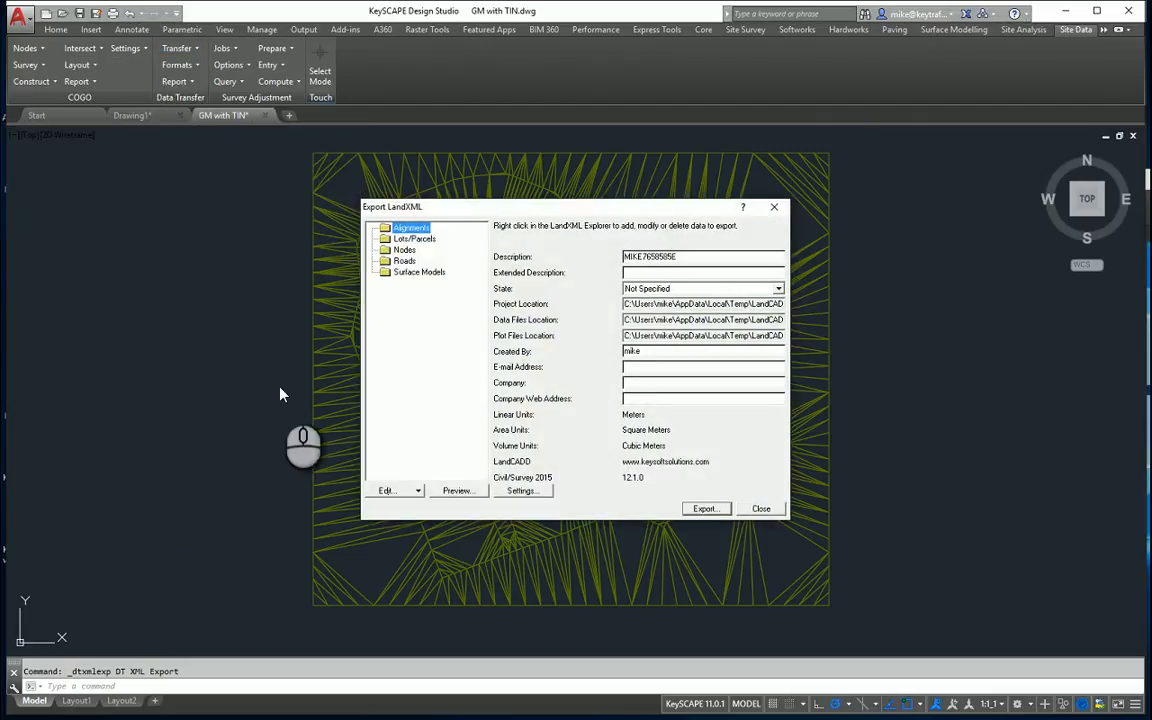
left_click(420, 275)
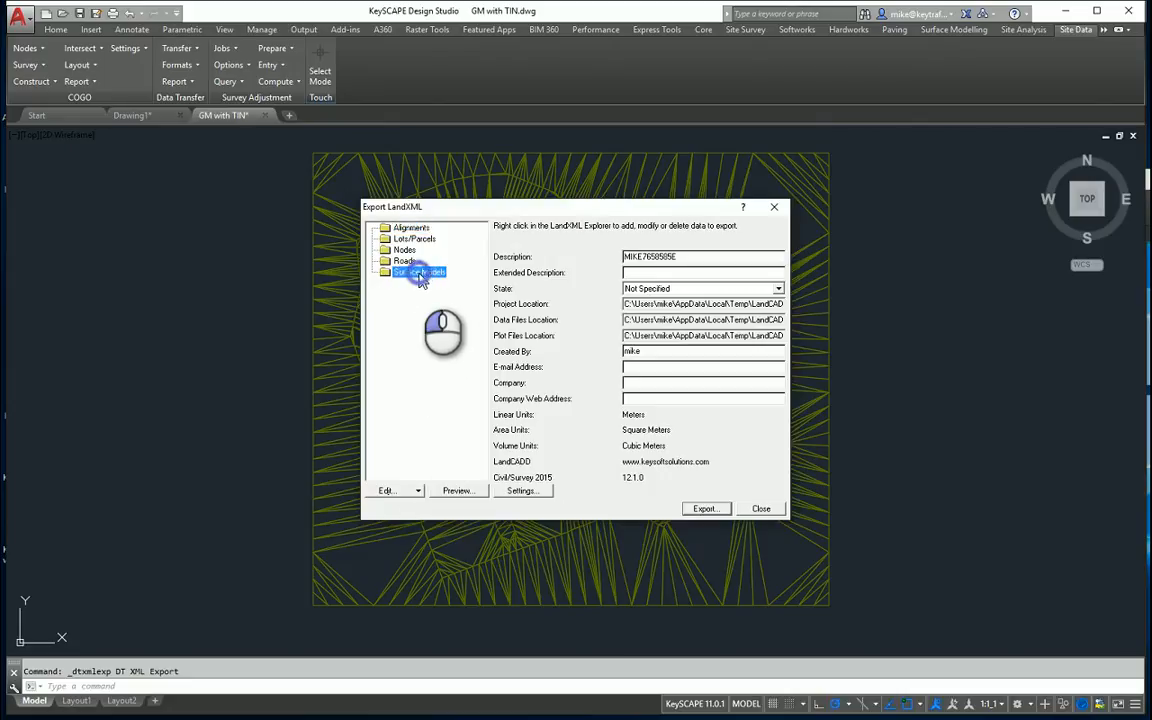
right_click(420, 278)
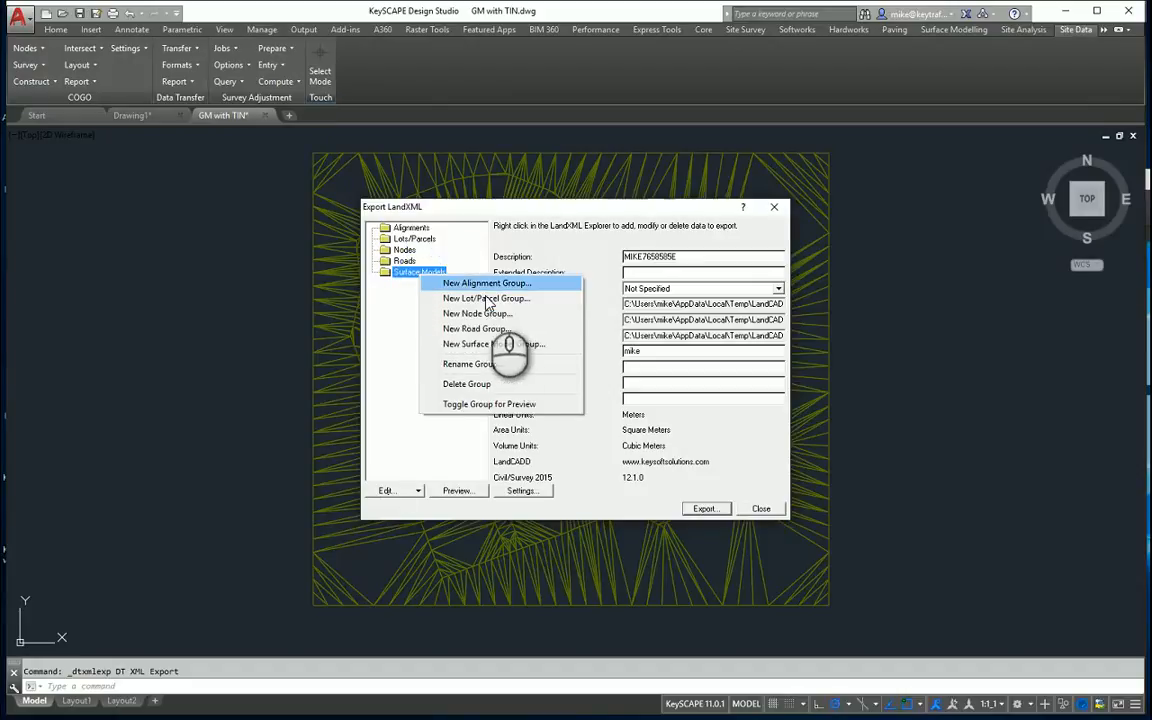
left_click(507, 347)
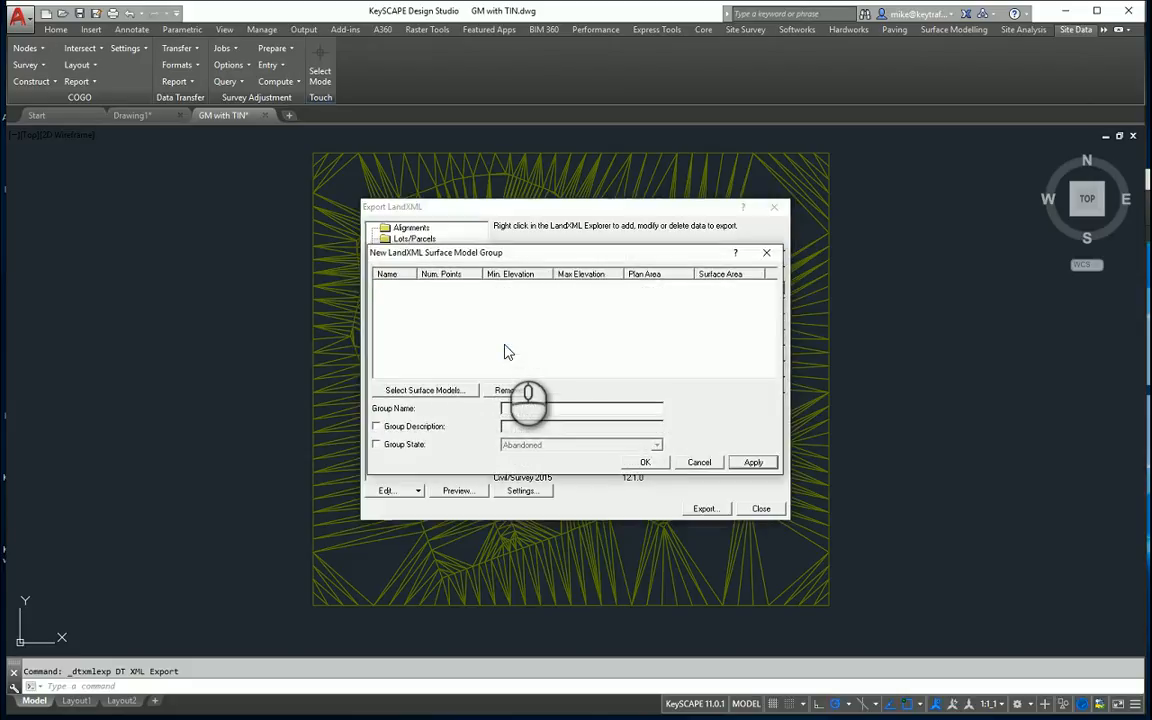
left_click(438, 391)
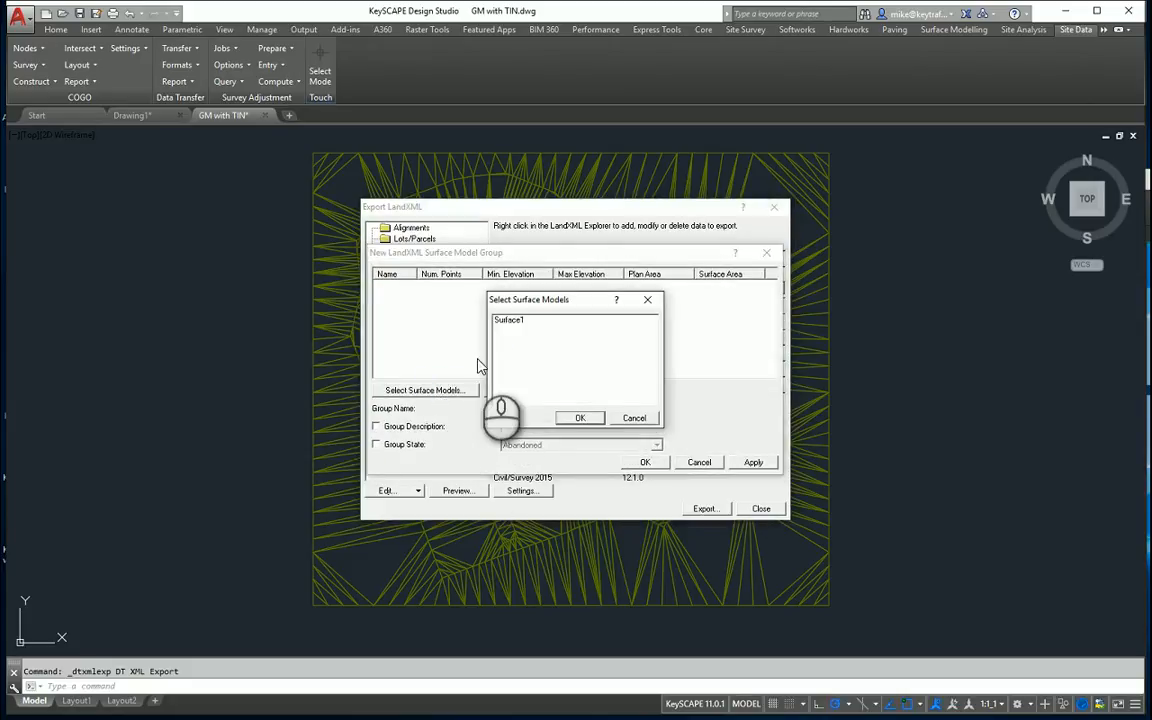
left_click(506, 320)
left_click(578, 417)
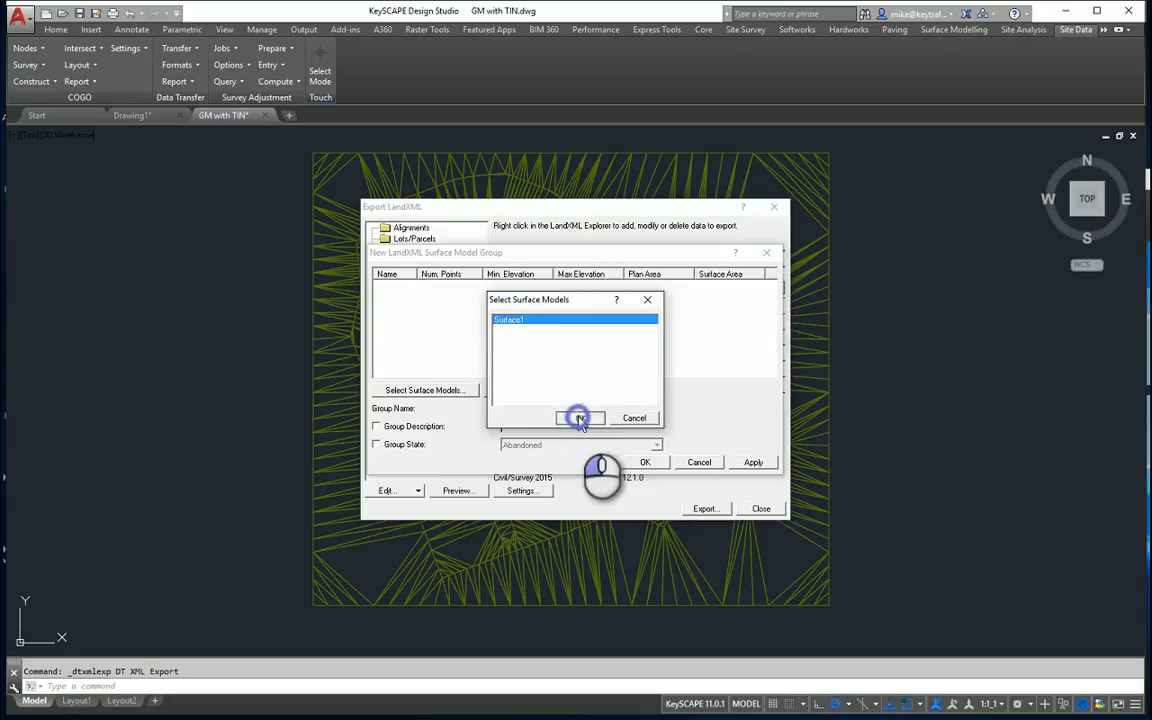
left_click(643, 463)
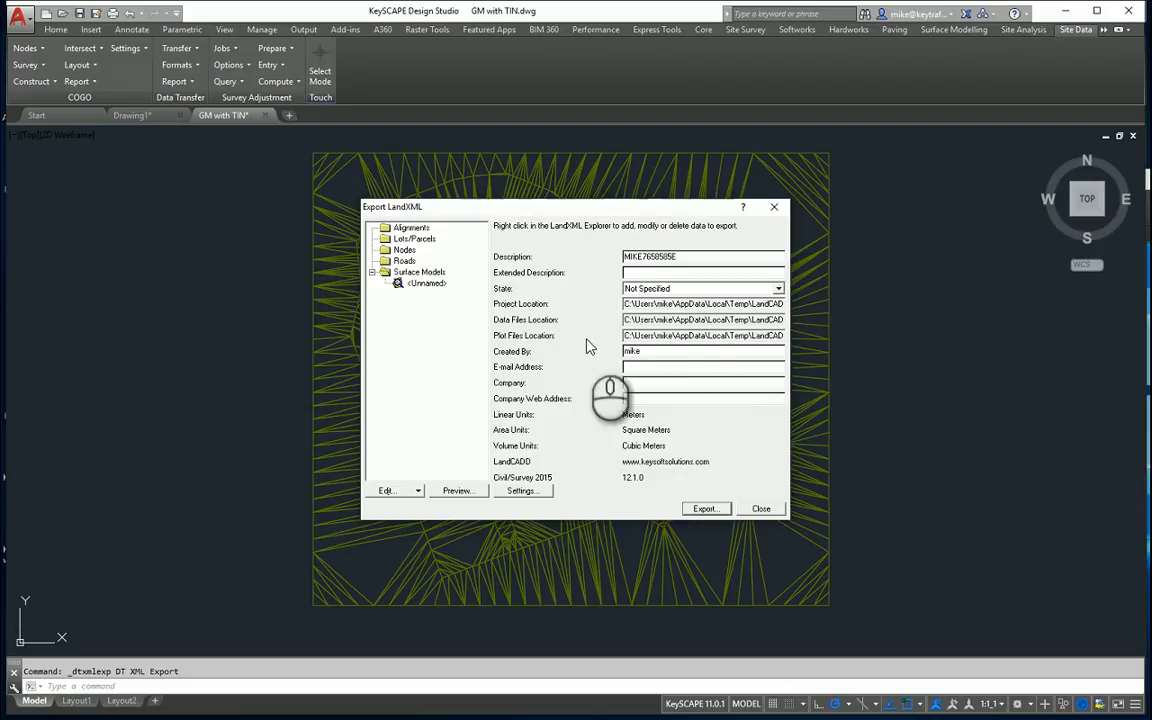
- Export the LandXML data as "Export from KeySCAPE" into the LandXML folder inside Working, and finish the export
left_click(708, 512)
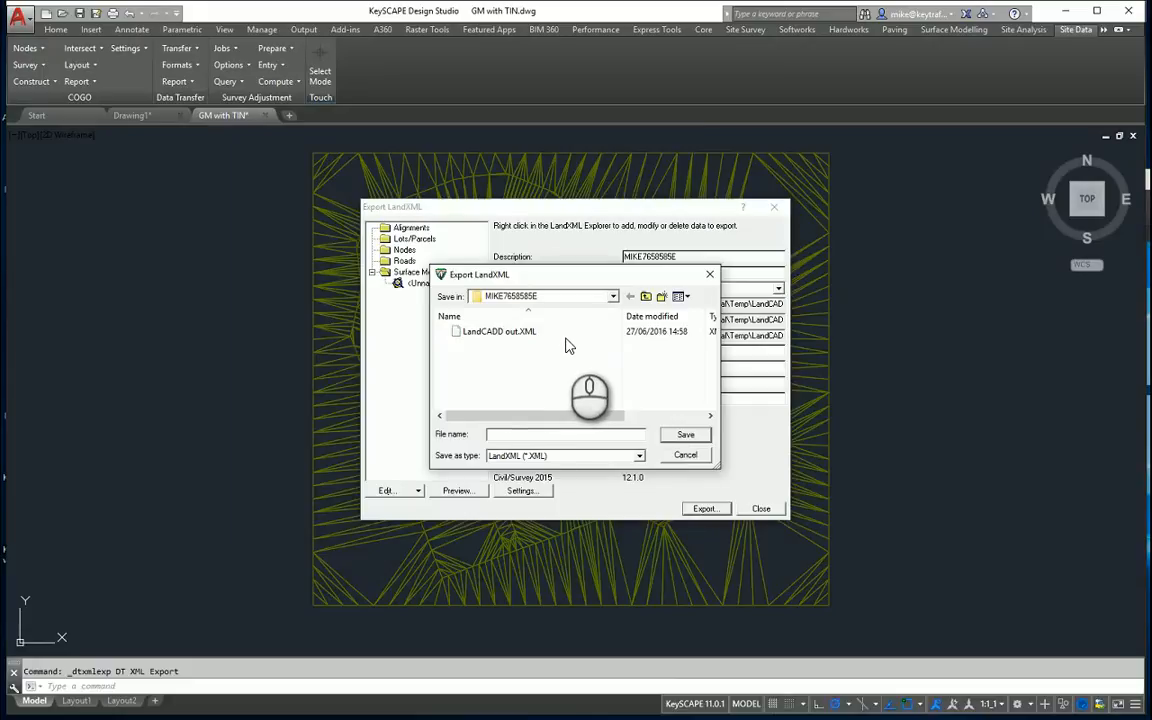
left_click(613, 296)
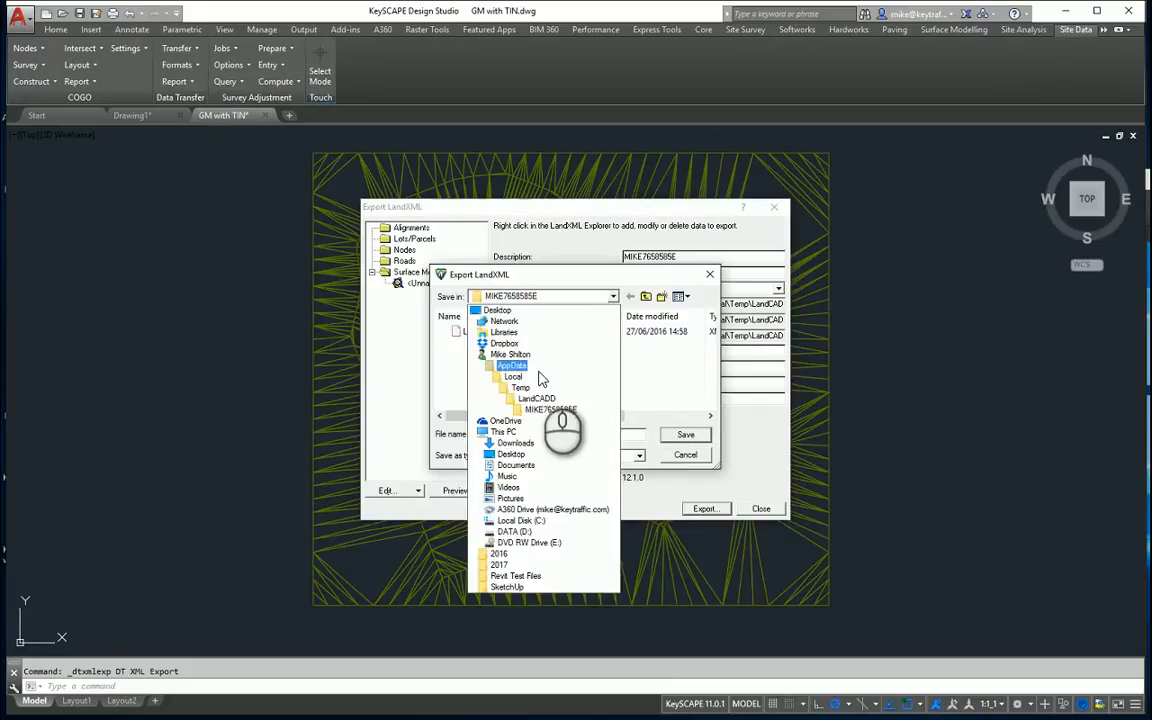
left_click(539, 436)
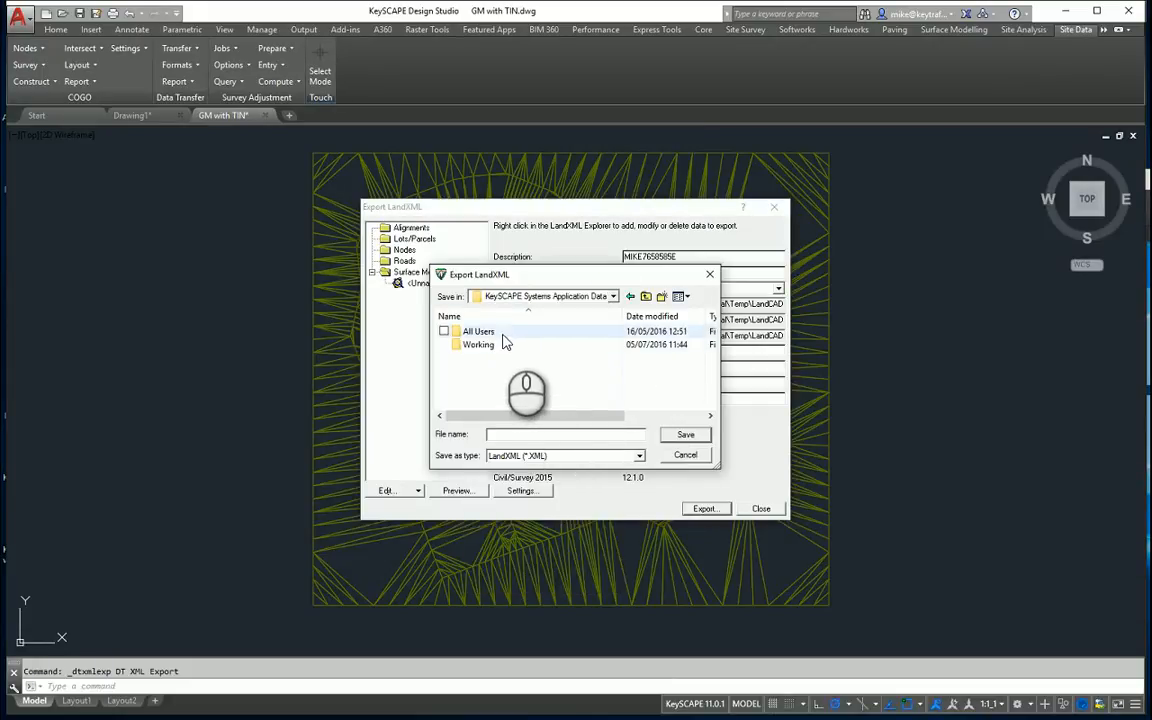
double_click(504, 345)
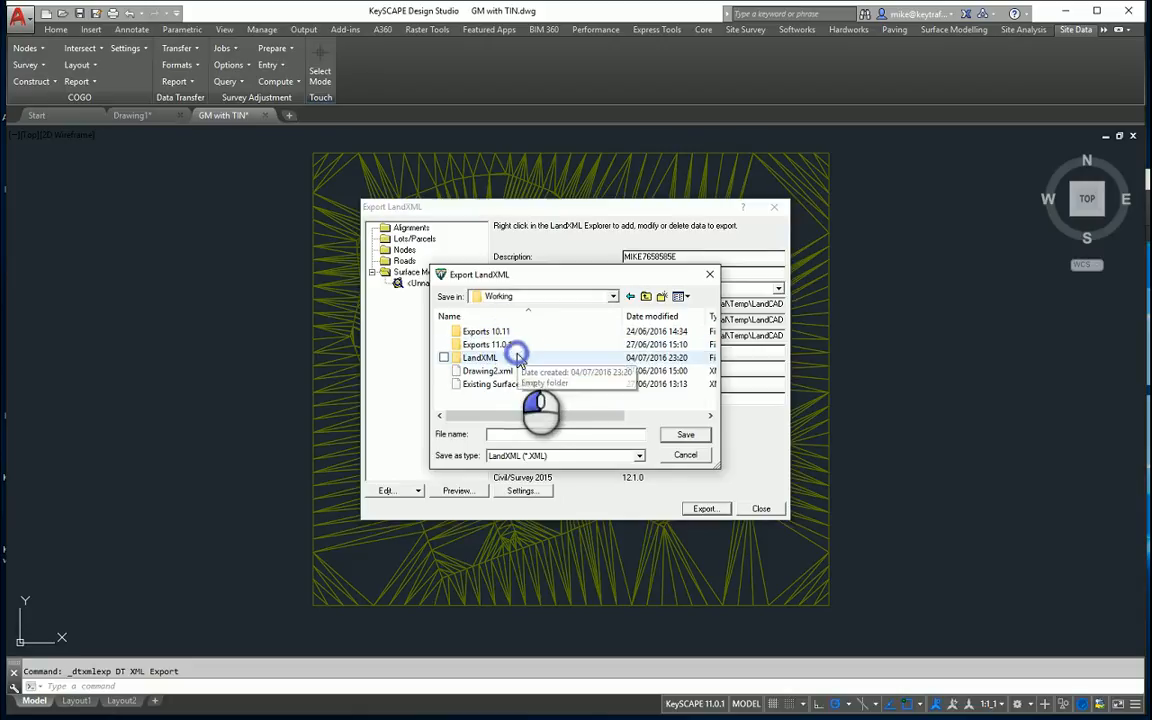
double_click(514, 358)
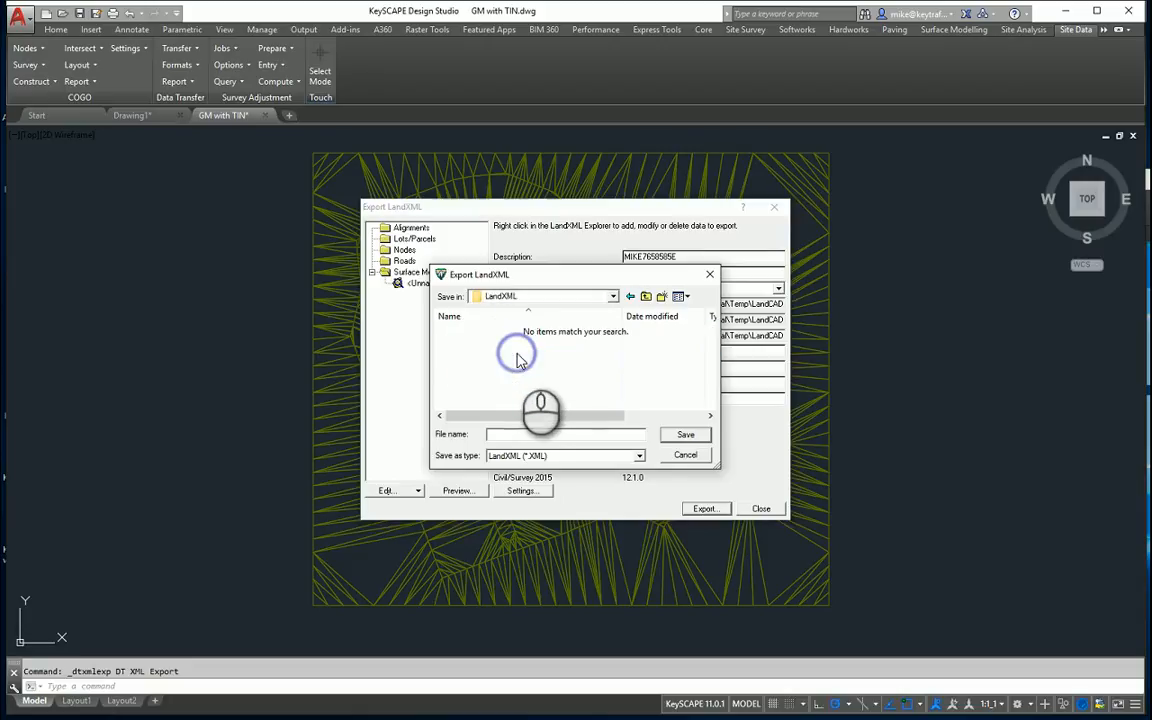
left_click(522, 434)
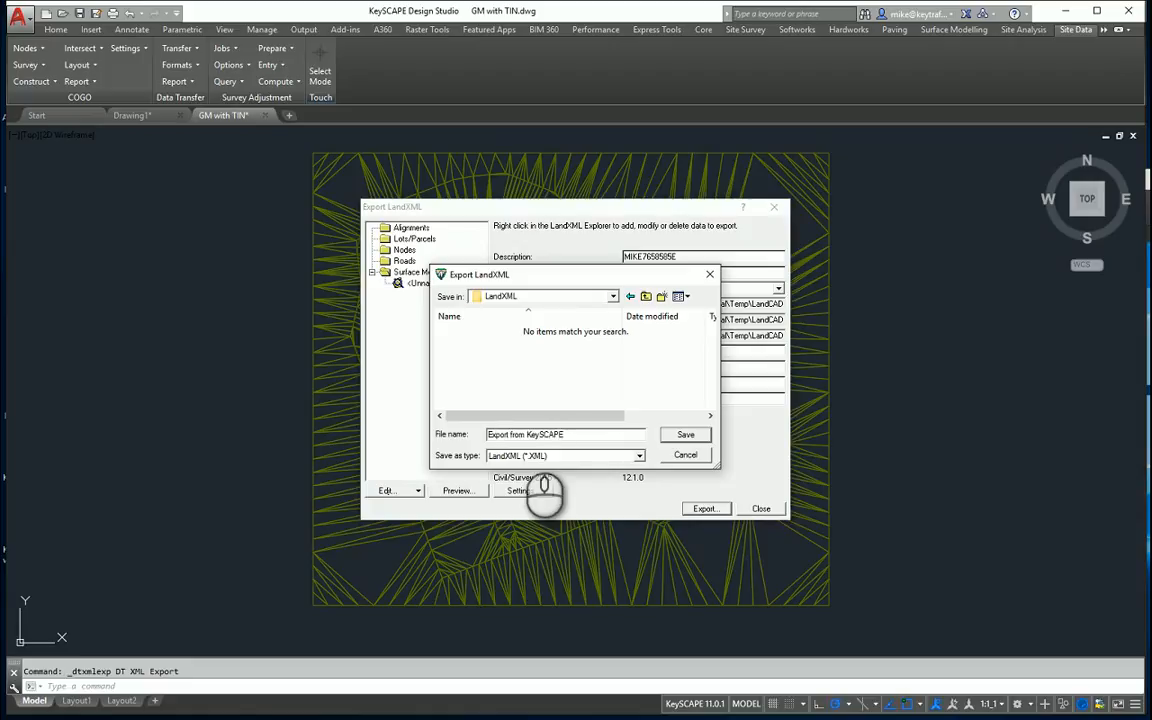
left_click(680, 435)
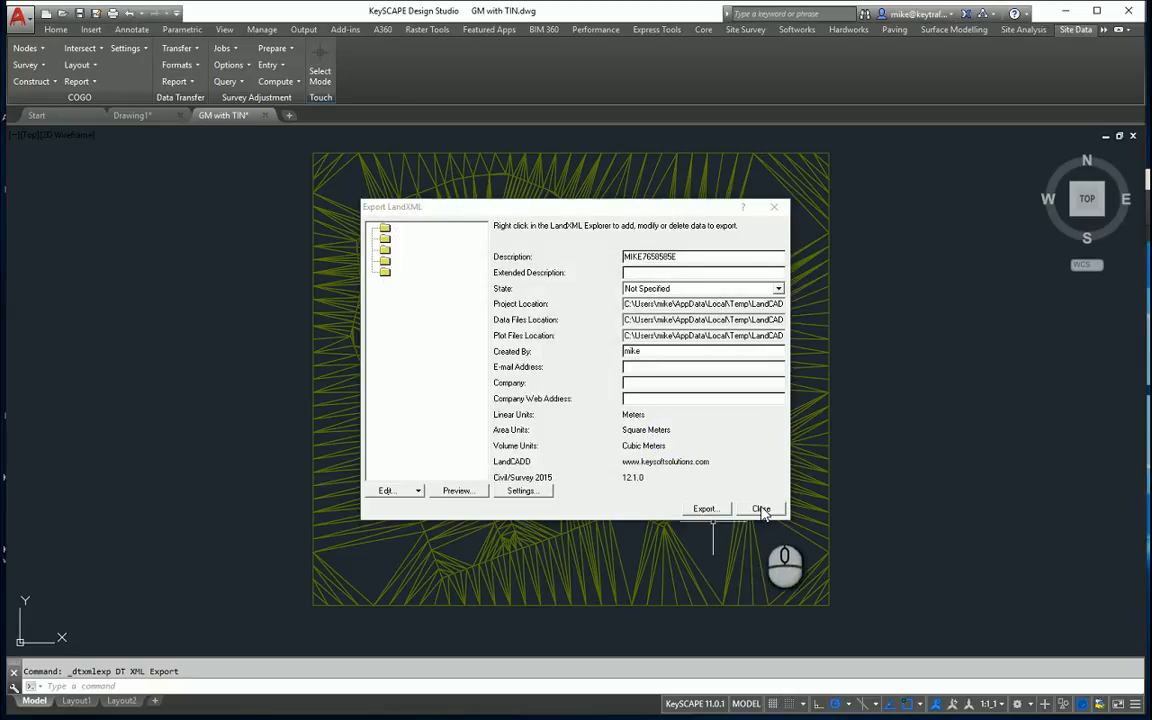
left_click(761, 510)
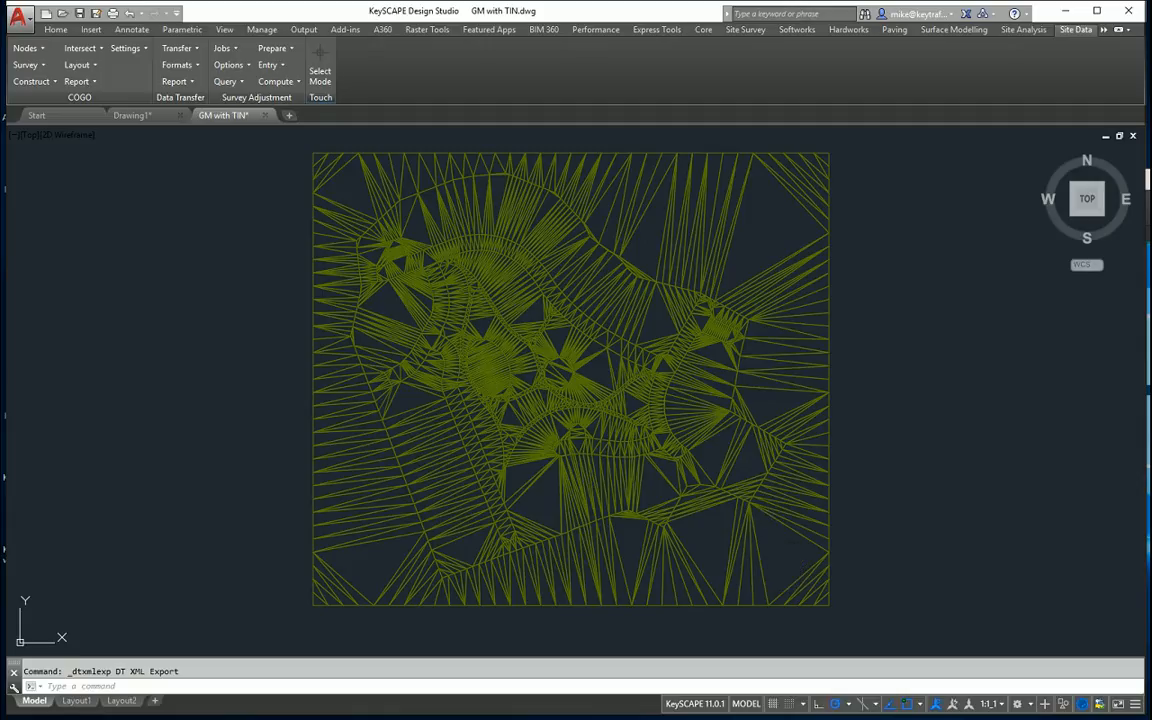
- Switch to the empty Drawing2 in AutoCAD Civil 3D
mouse_move(663, 717)
left_click(663, 671)
left_click(402, 304)
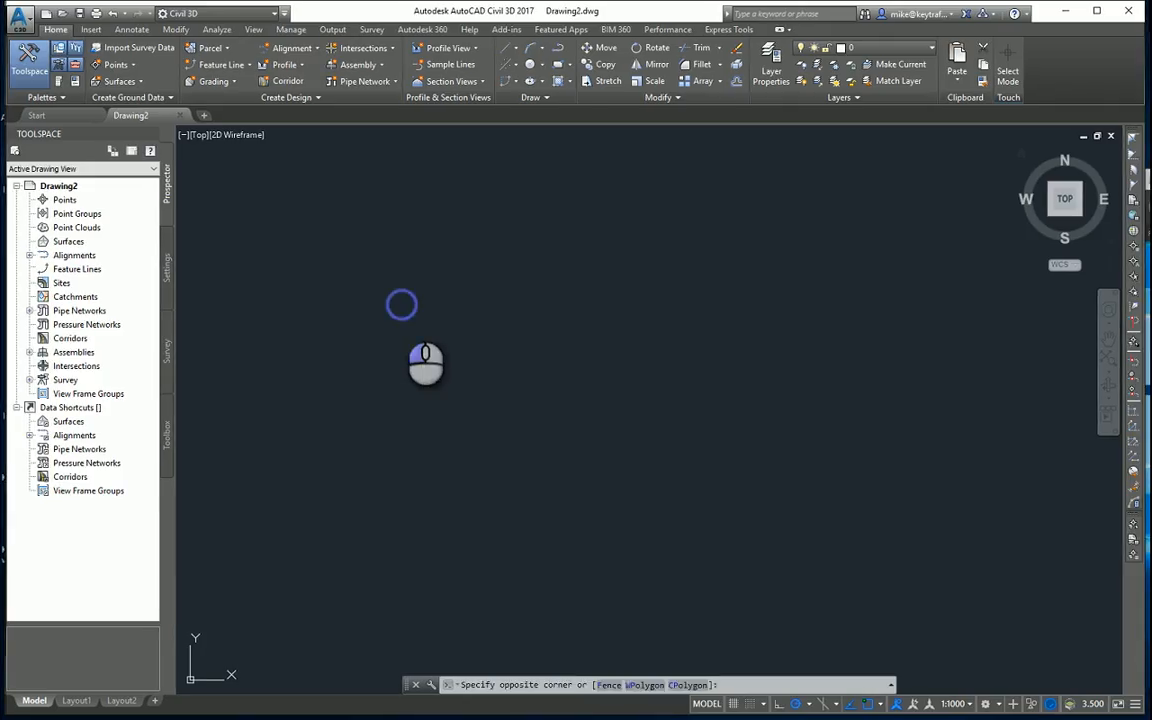
left_click(391, 324)
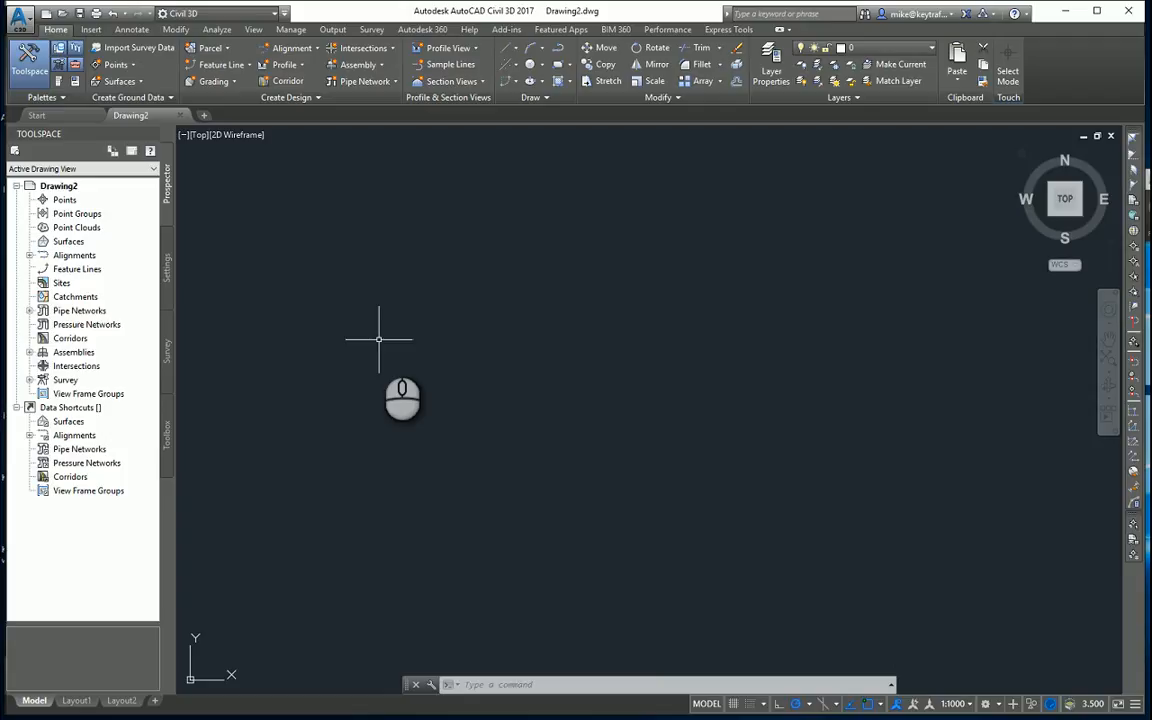
- Import "Export from KeySCAPE.XML" from the LandXML folder with all its contents, and dismiss the event viewer
left_click(89, 31)
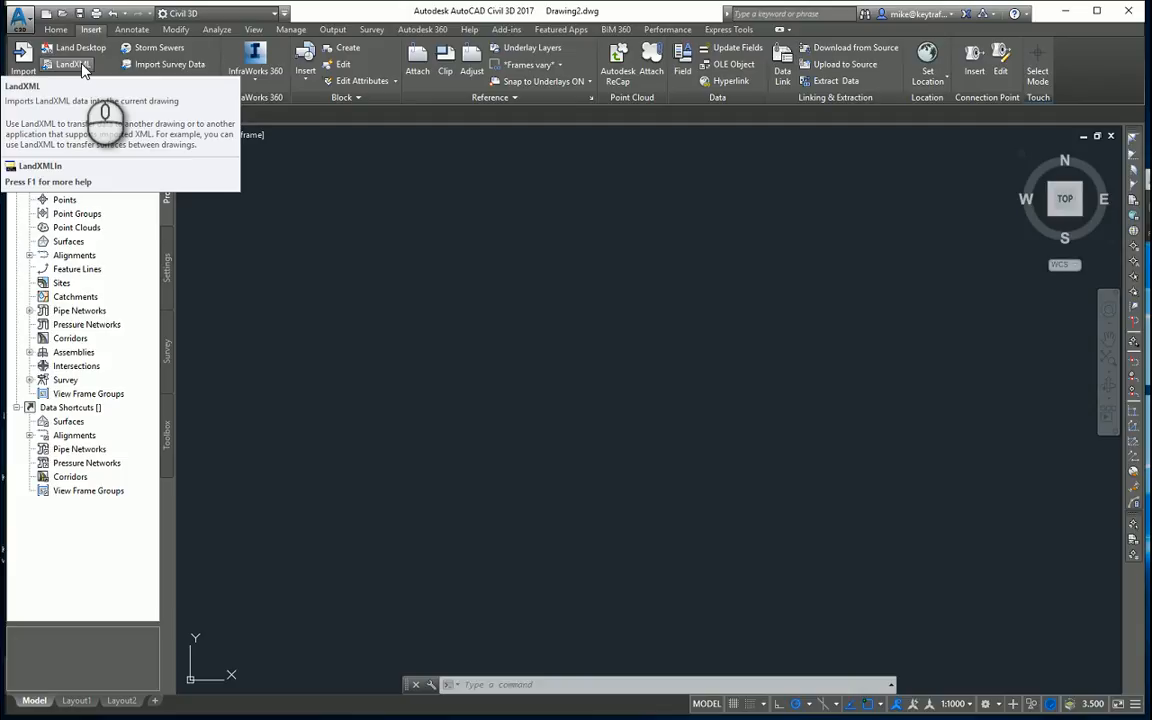
left_click(83, 68)
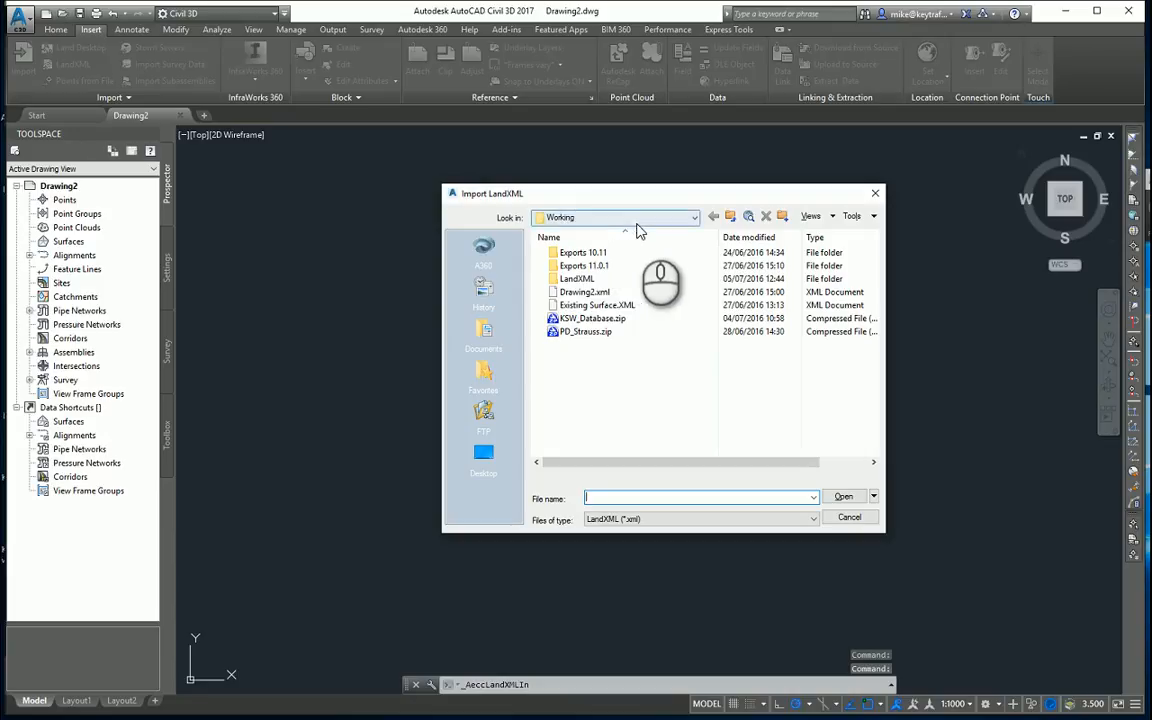
double_click(605, 279)
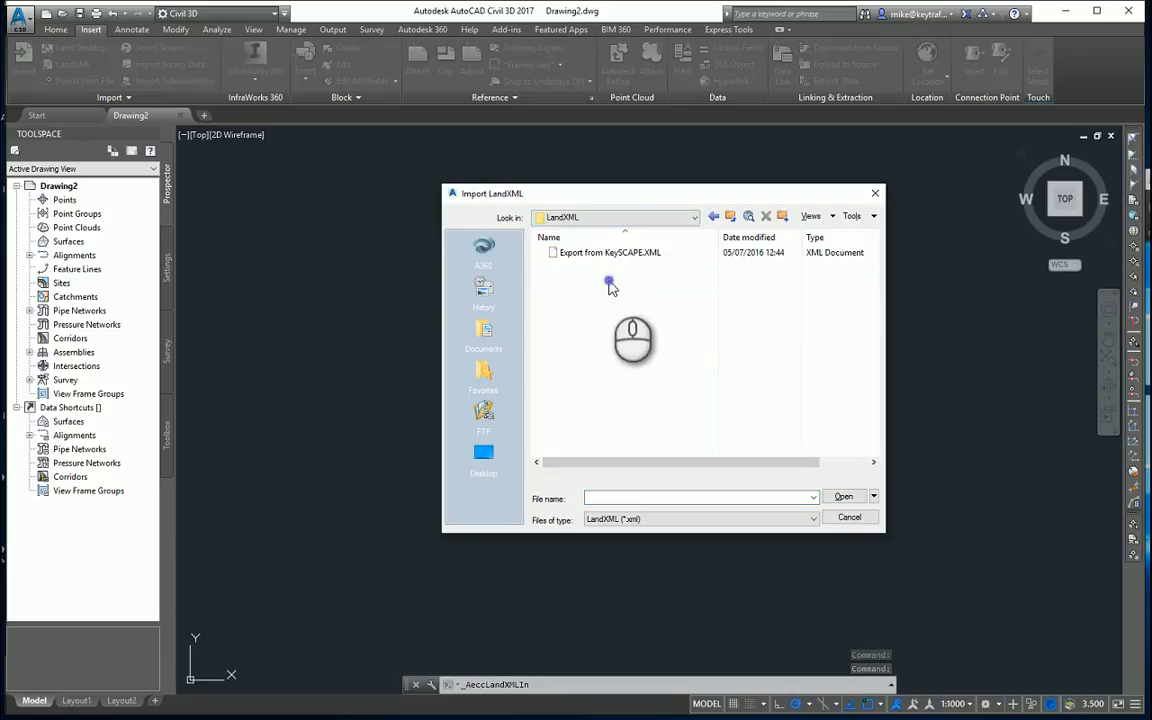
left_click_drag(663, 193, 583, 189)
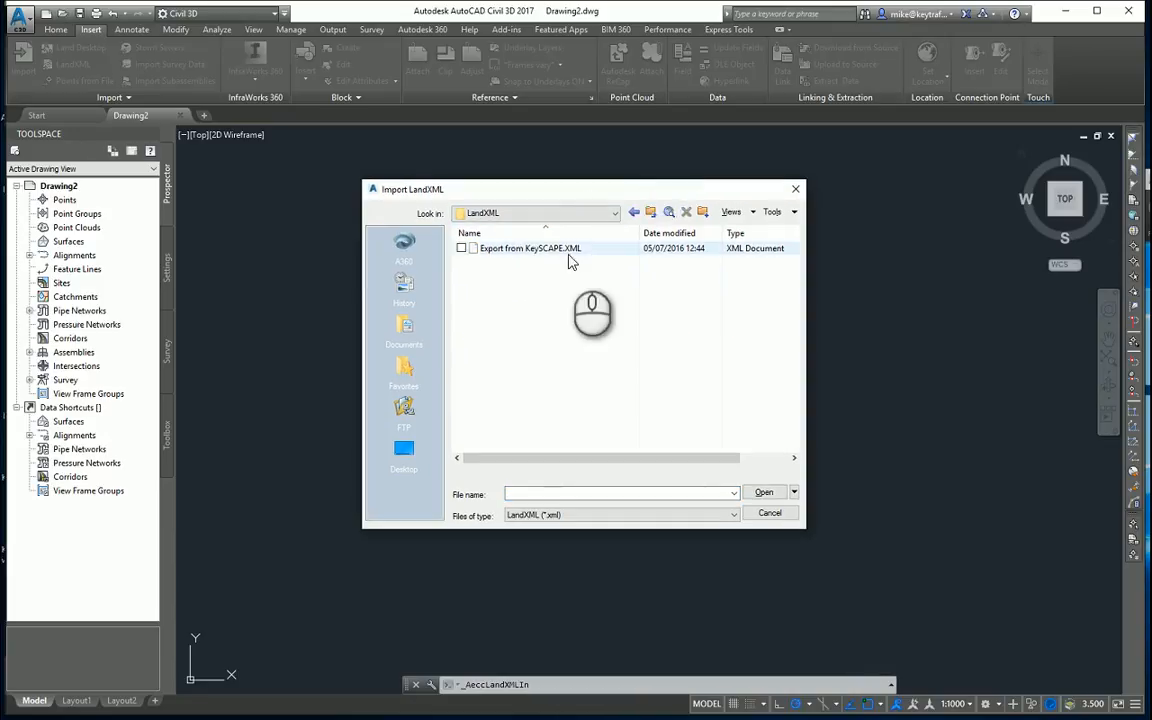
left_click(560, 250)
left_click(764, 494)
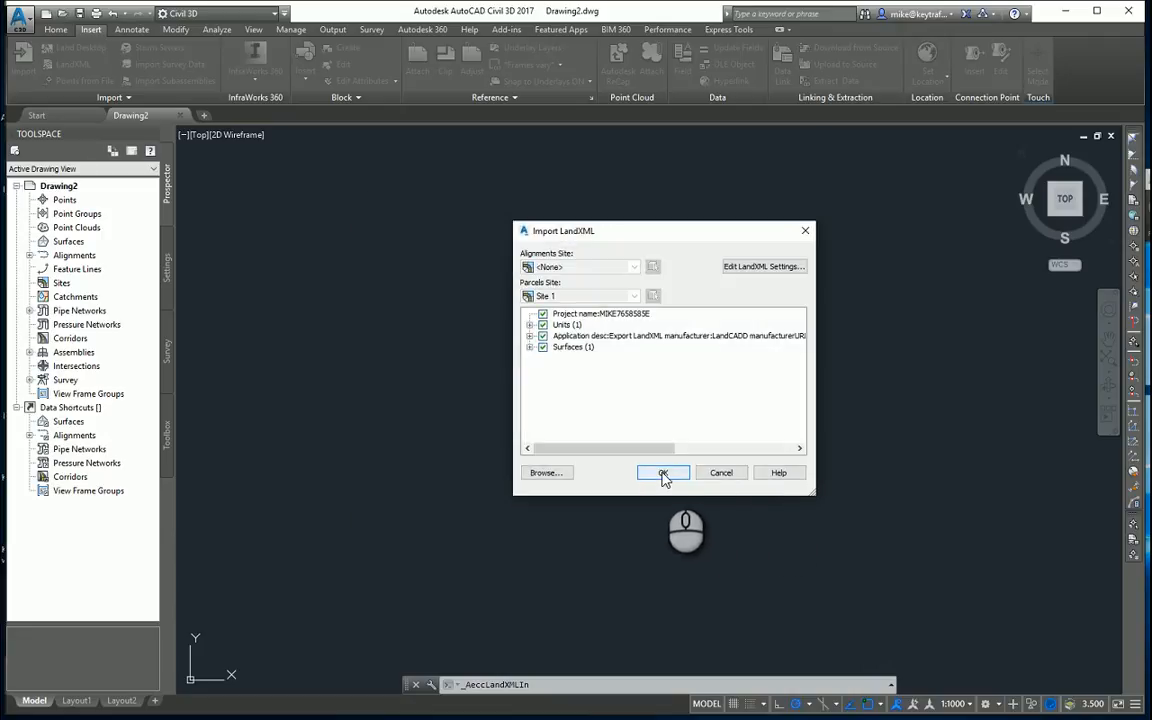
left_click(663, 473)
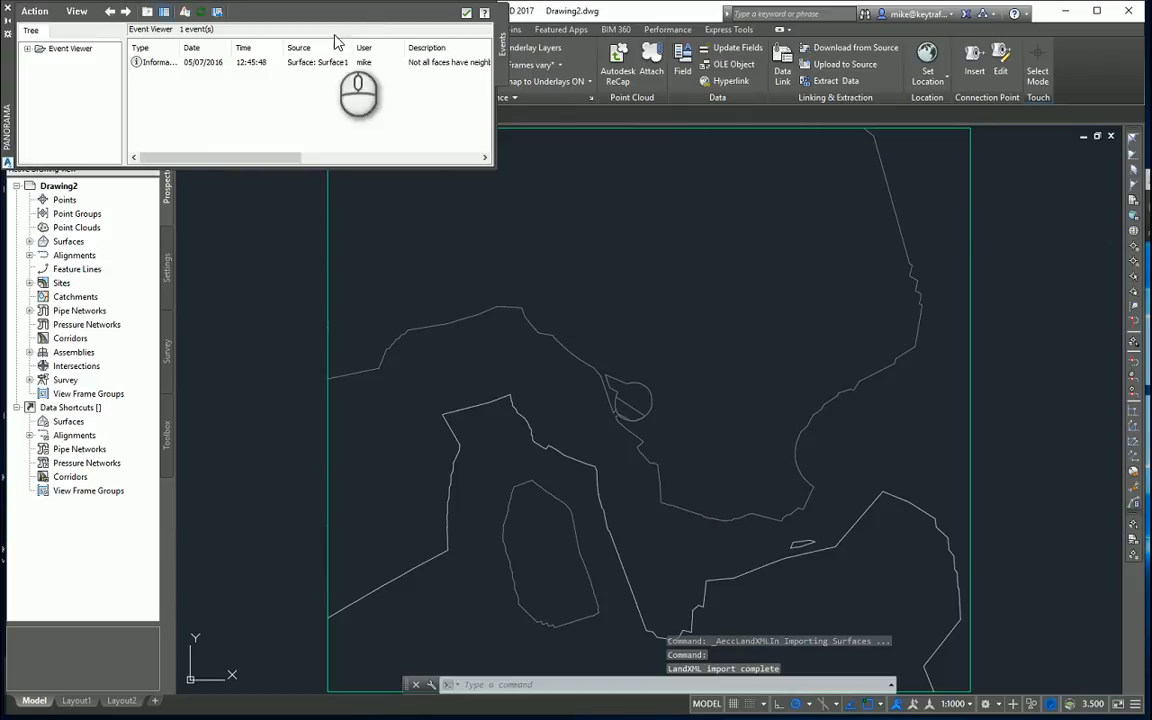
left_click(6, 12)
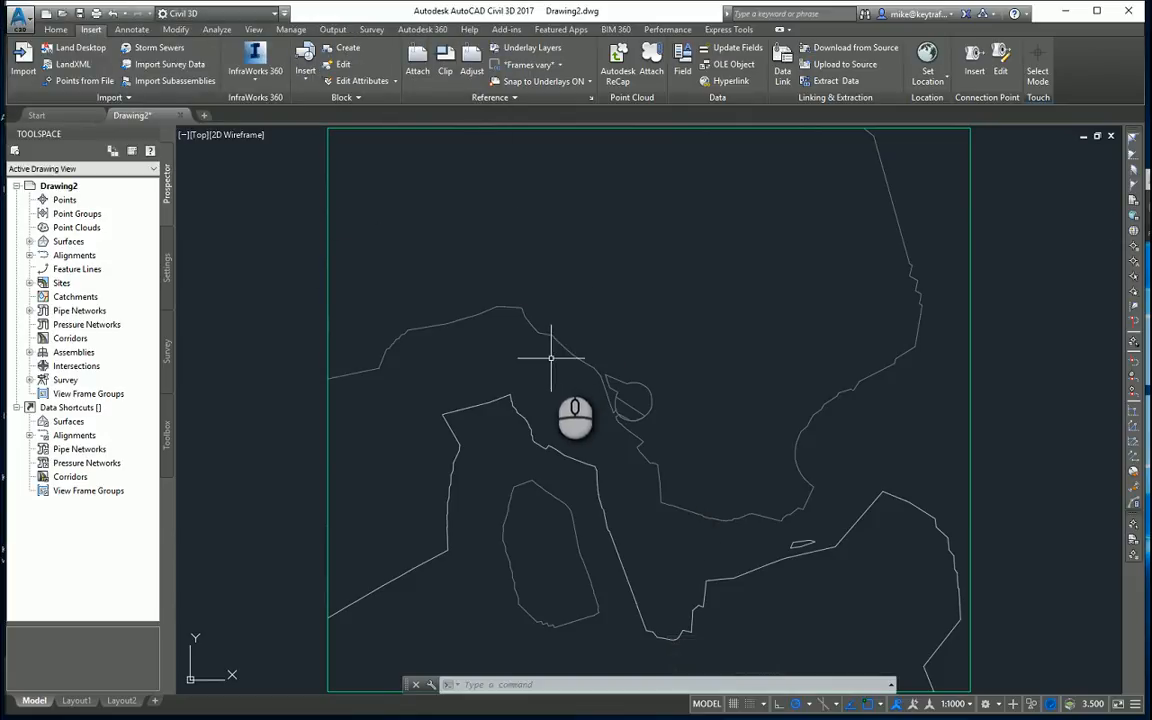
- Inspect the imported surface's triangulation in a tilted 3D view, and restore the plan view of the current UCS
scroll(554, 360, "down", 2)
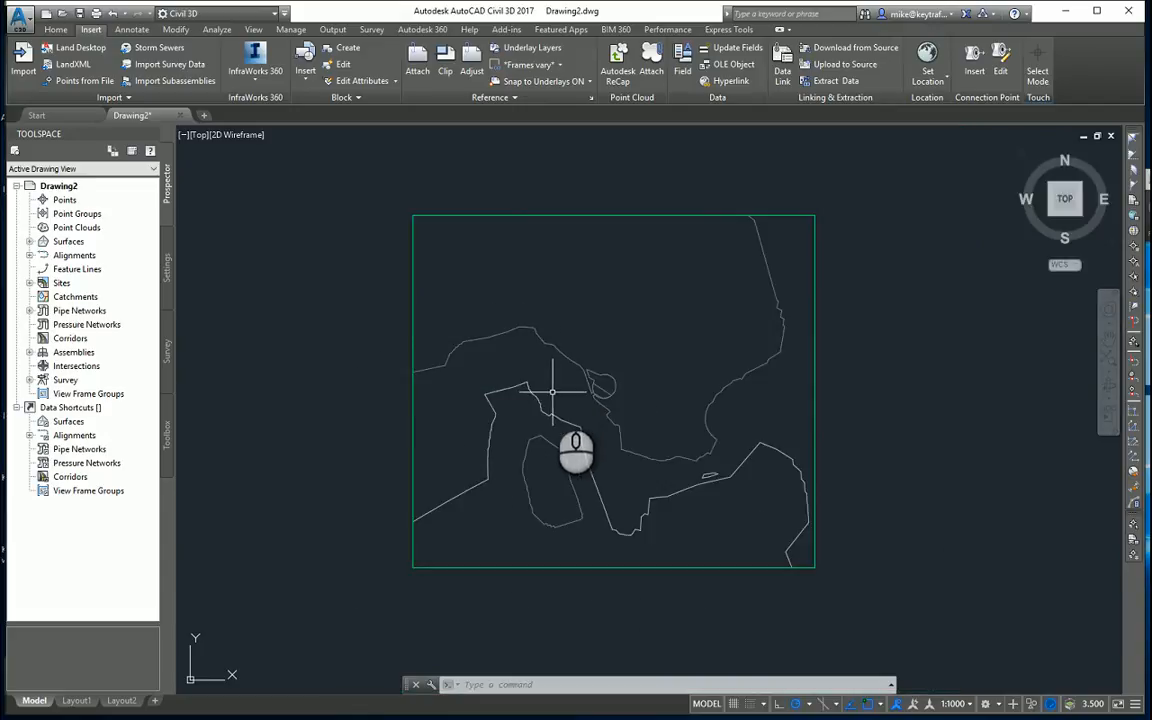
middle_click_drag(551, 392, 586, 326, "shift")
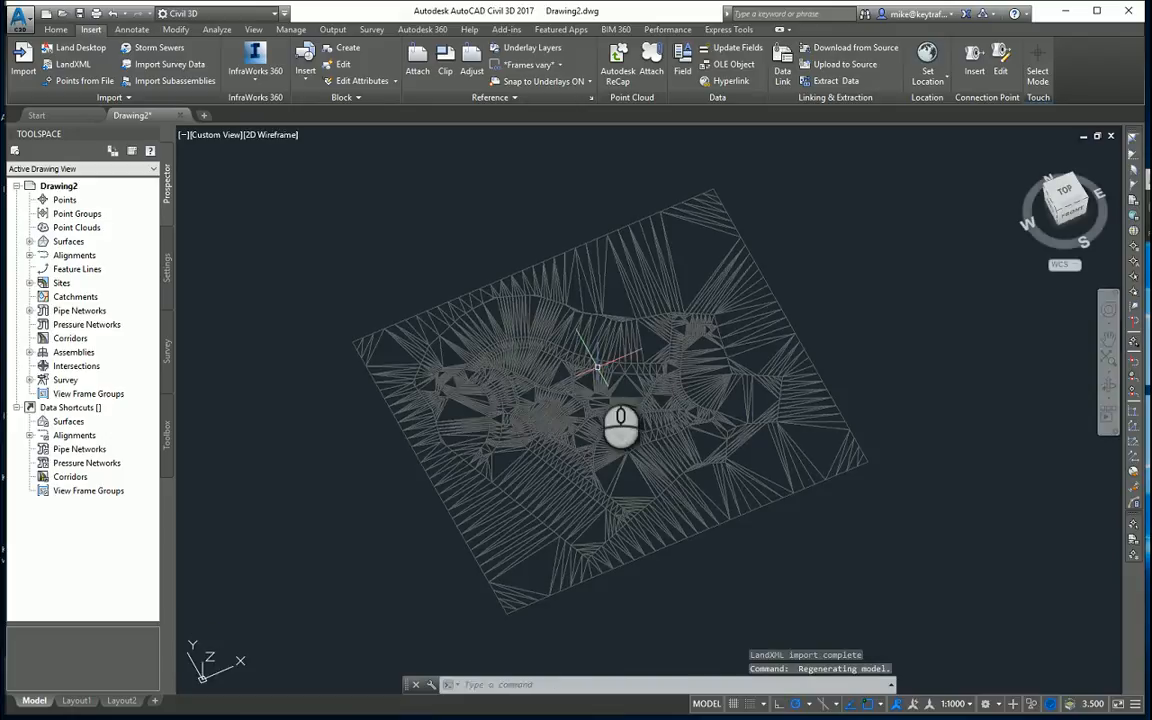
type("plan")
key("Return")
key("Return")
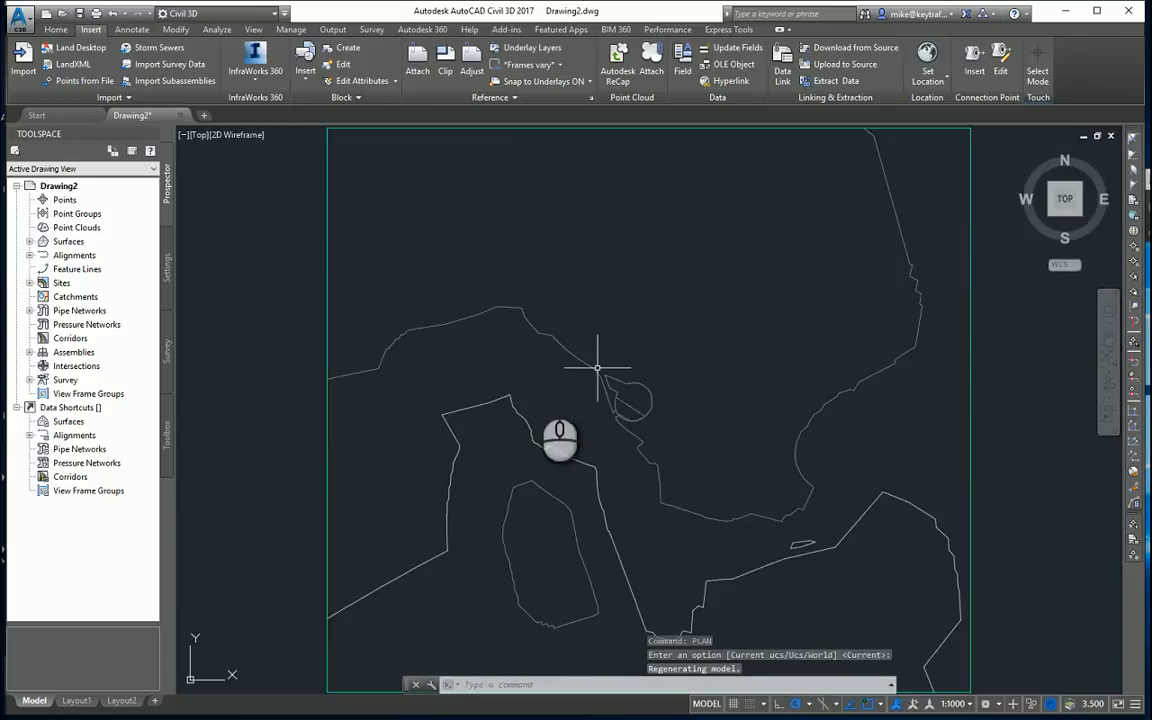
- Edit Surface1's style to use a 0.2 m minor and a 1 m major contour interval, and apply it
left_click(30, 241)
left_click(43, 256)
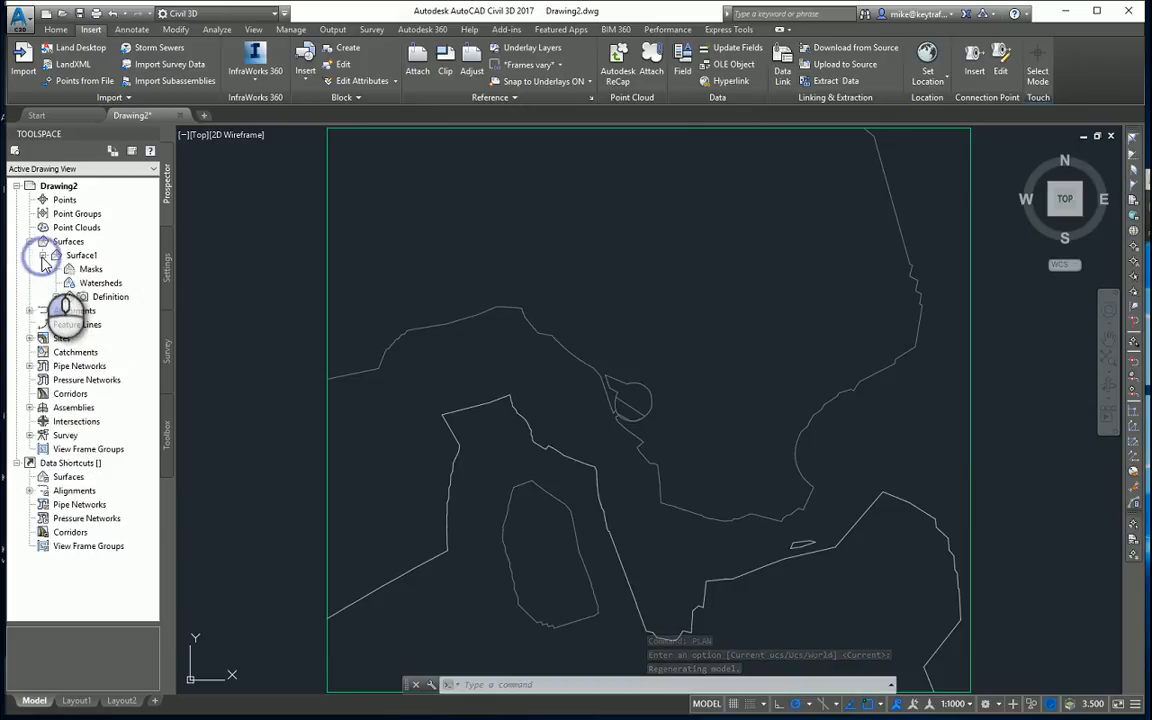
left_click(81, 256)
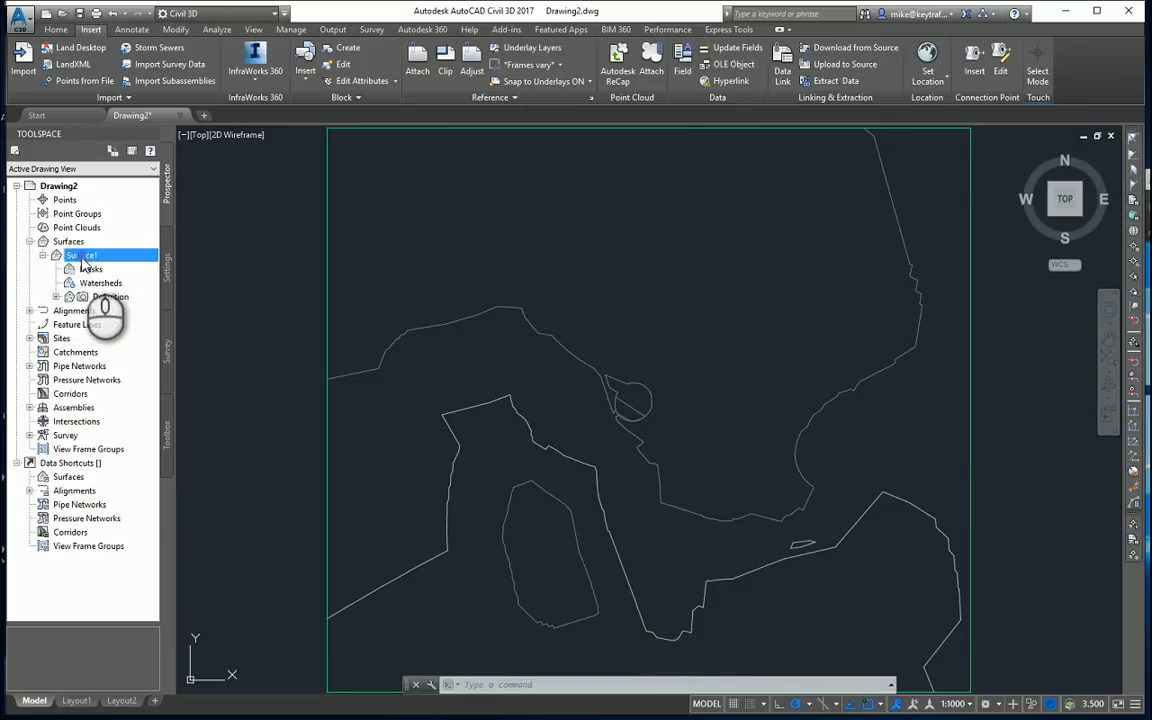
right_click(82, 258)
left_click(125, 279)
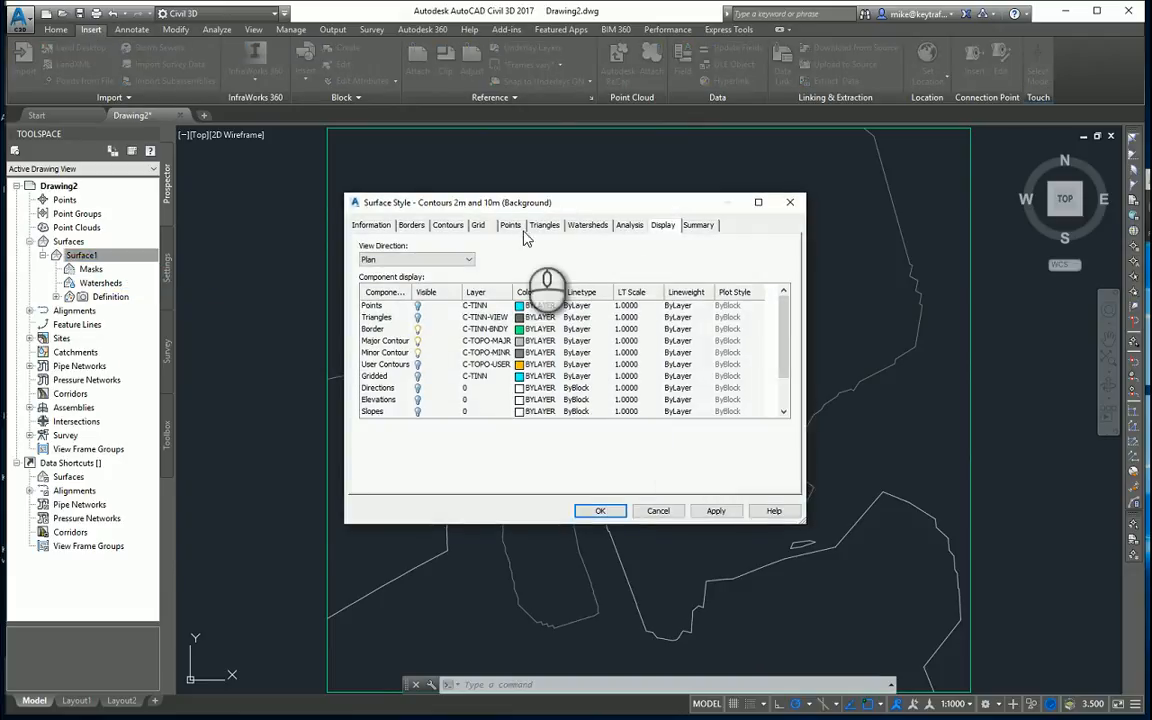
left_click(448, 225)
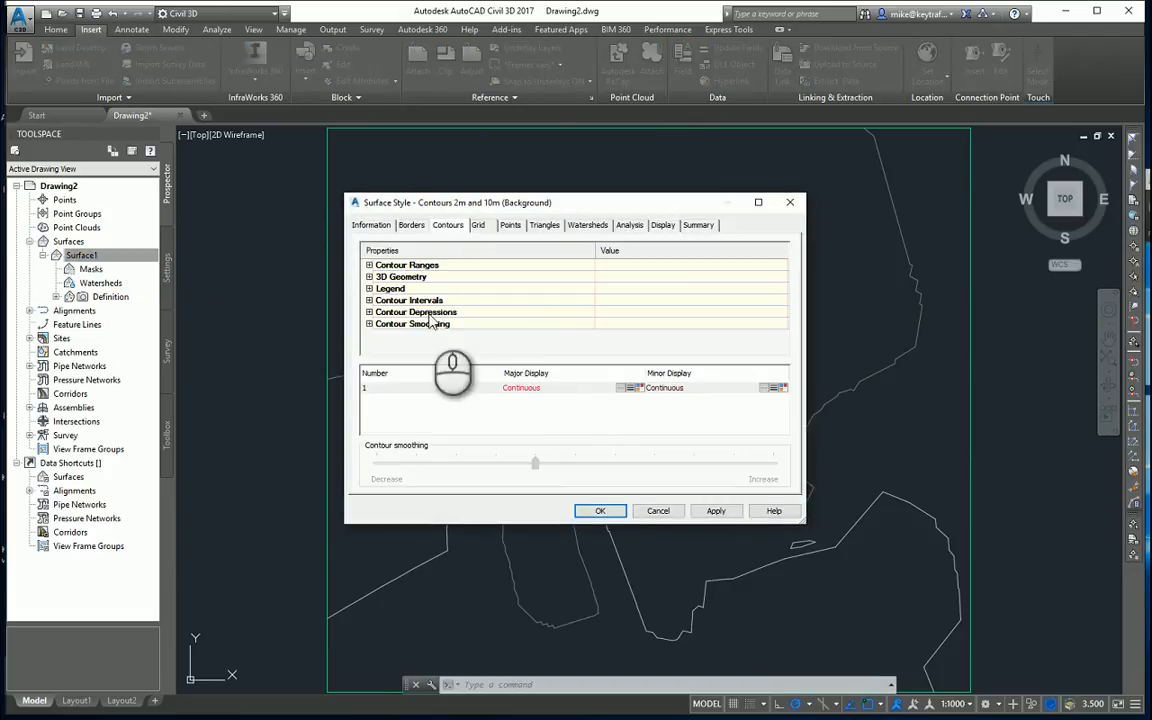
left_click(369, 300)
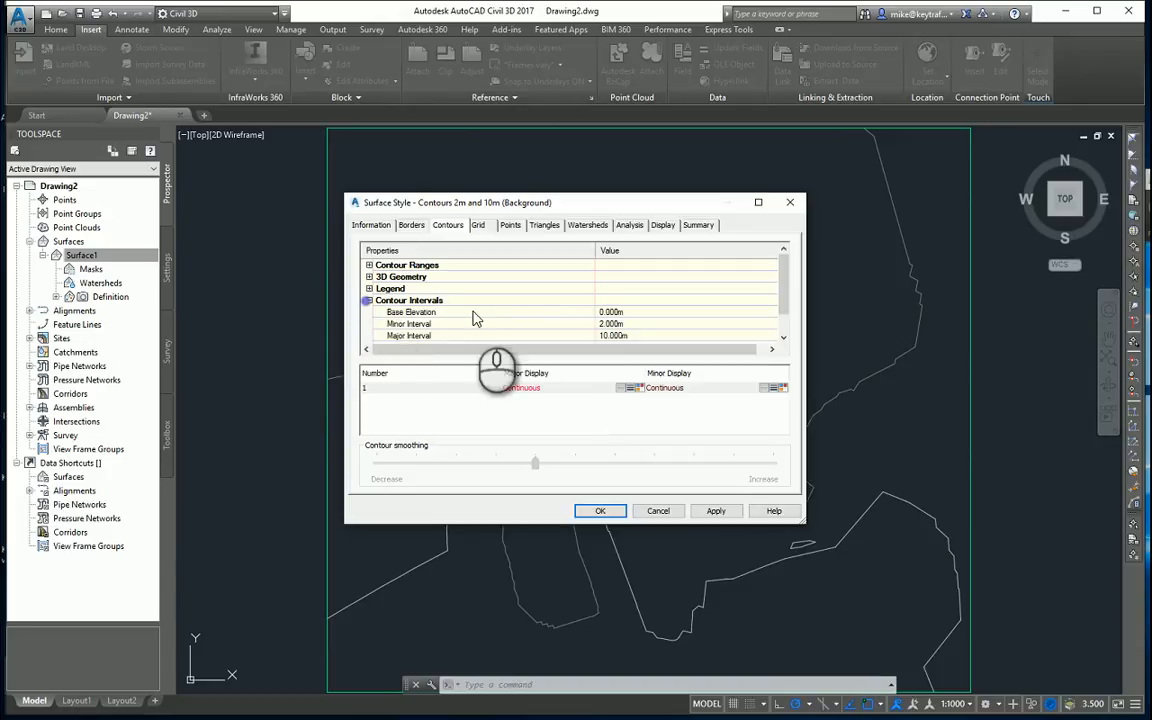
left_click(651, 326)
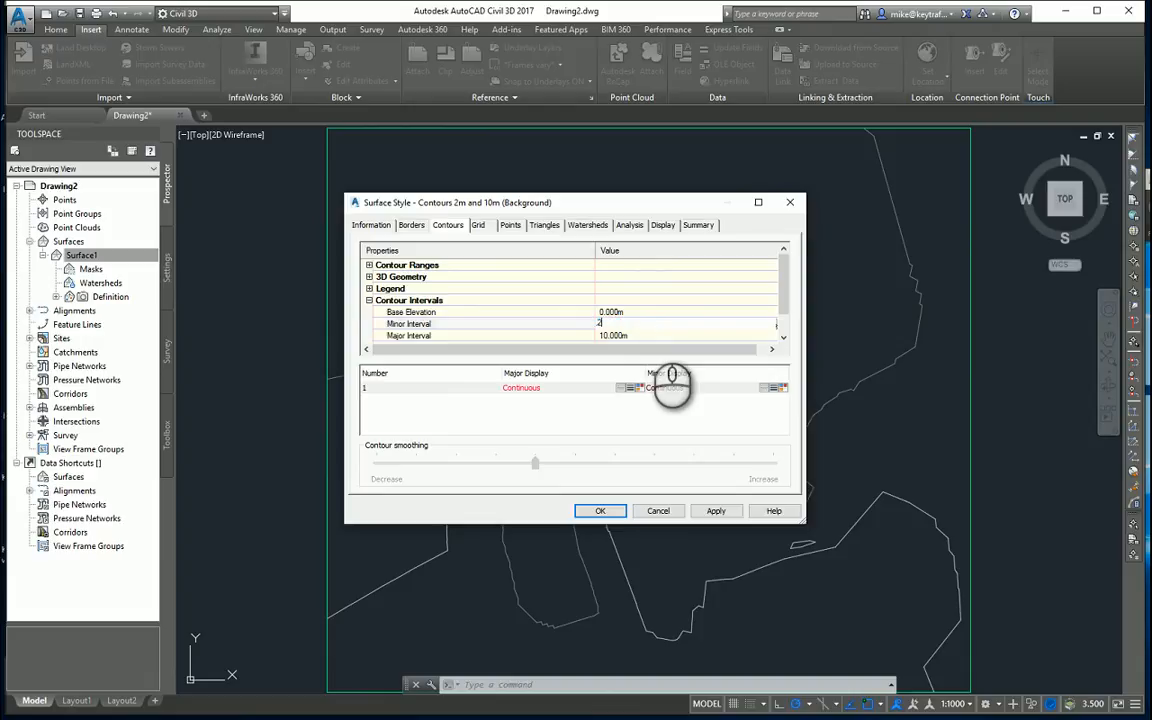
left_click(655, 336)
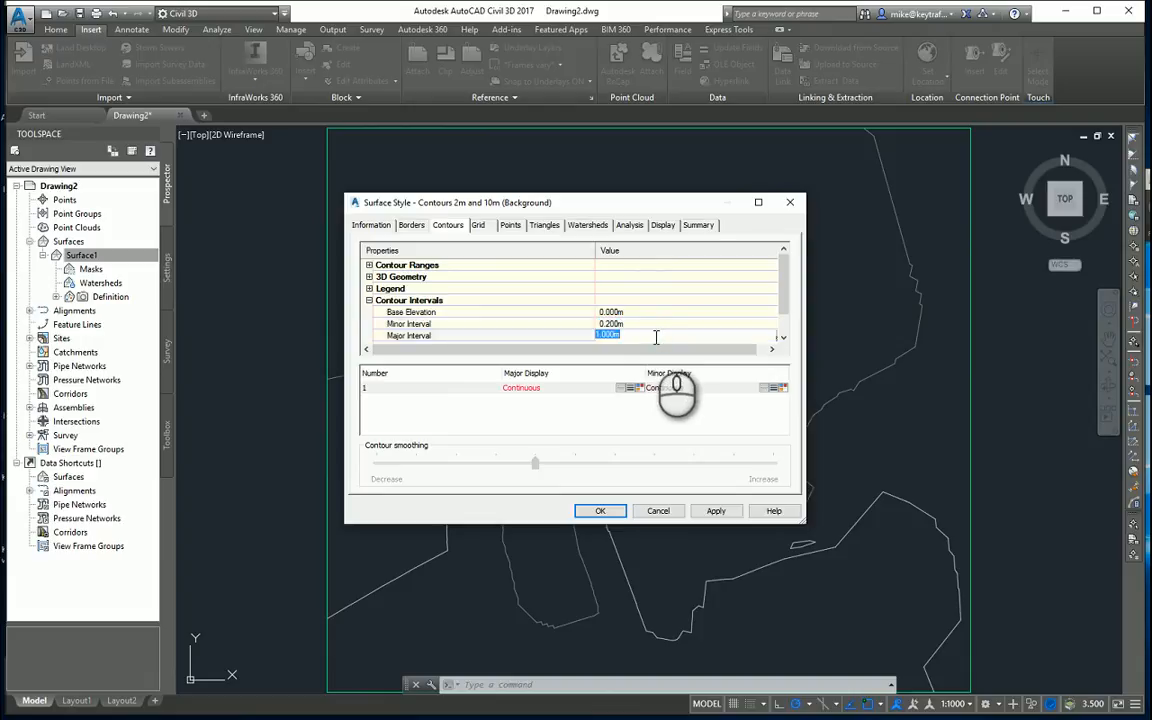
left_click(708, 511)
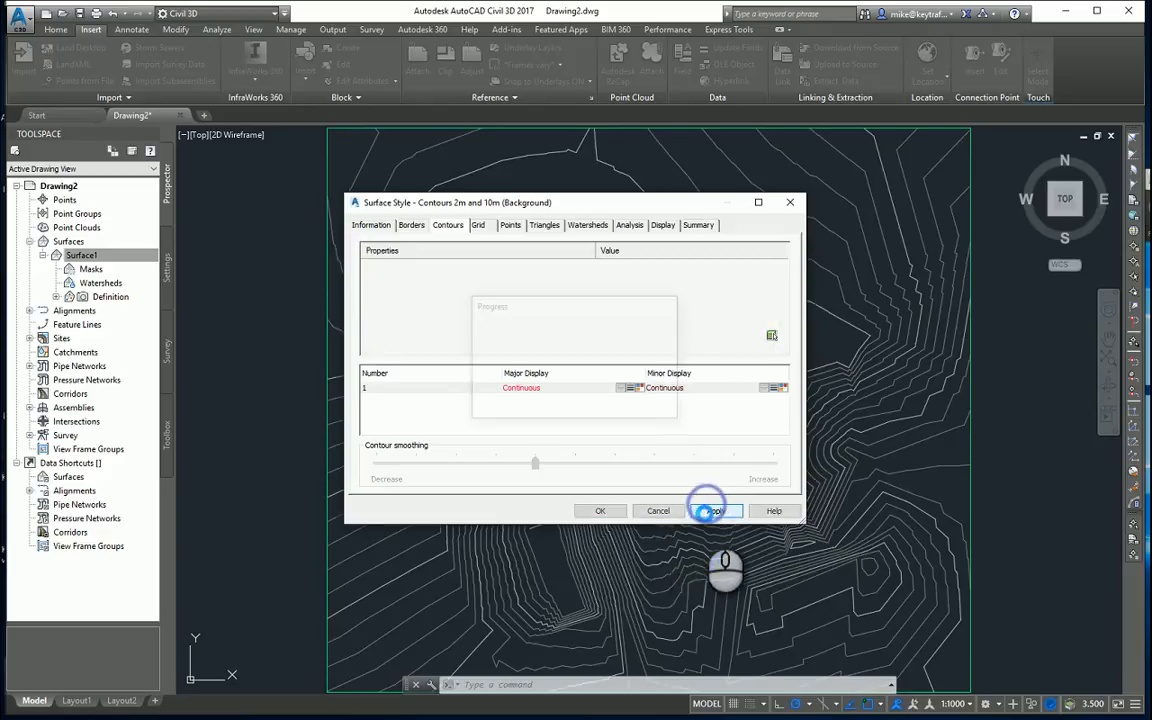
left_click(600, 511)
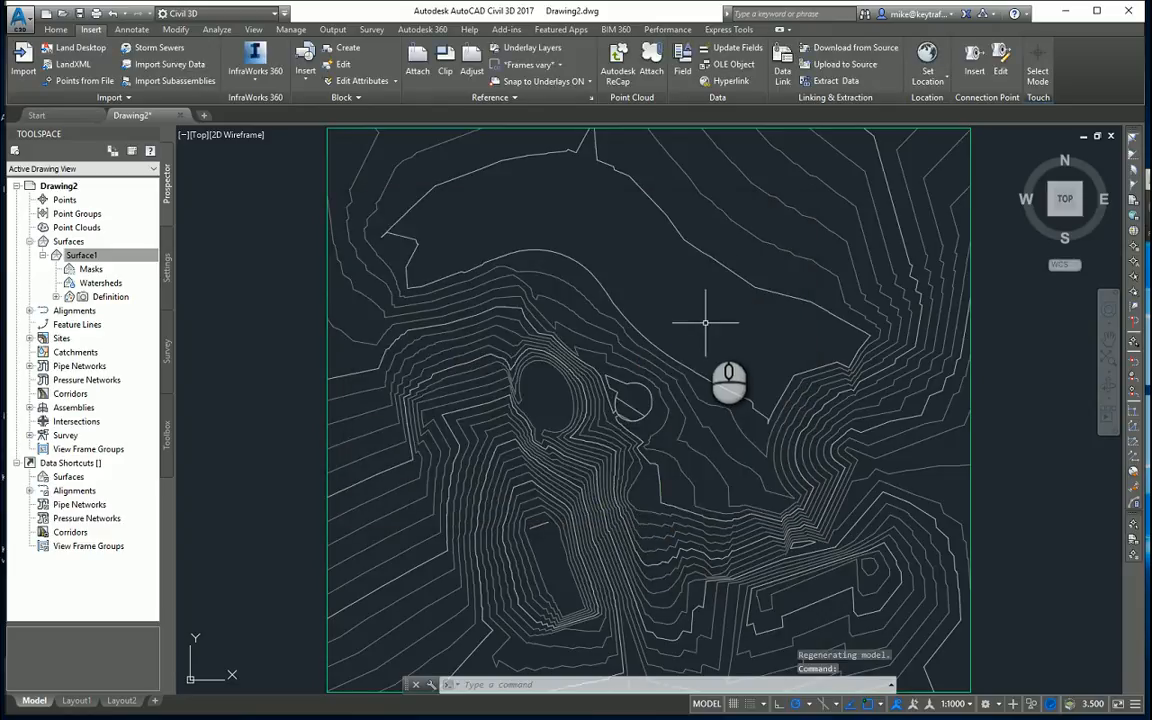
- Divide the model space display into two vertical viewports using the VPORTS command
scroll(686, 318, "down", 3)
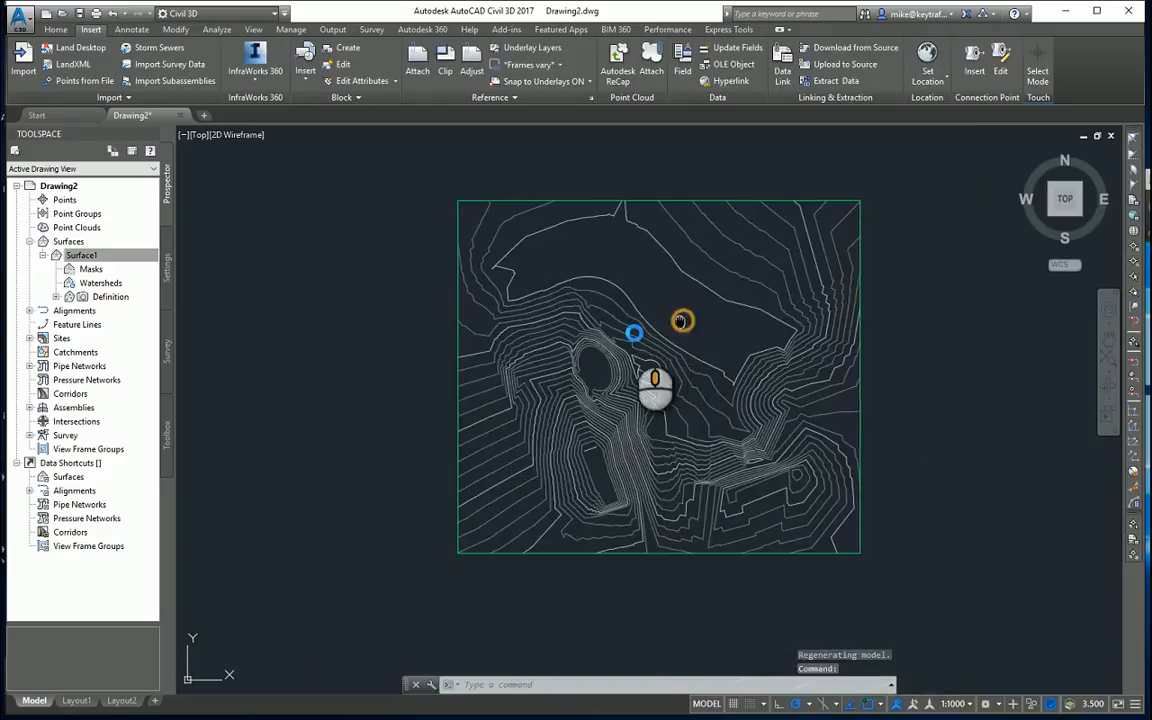
scroll(574, 357, "down", 1)
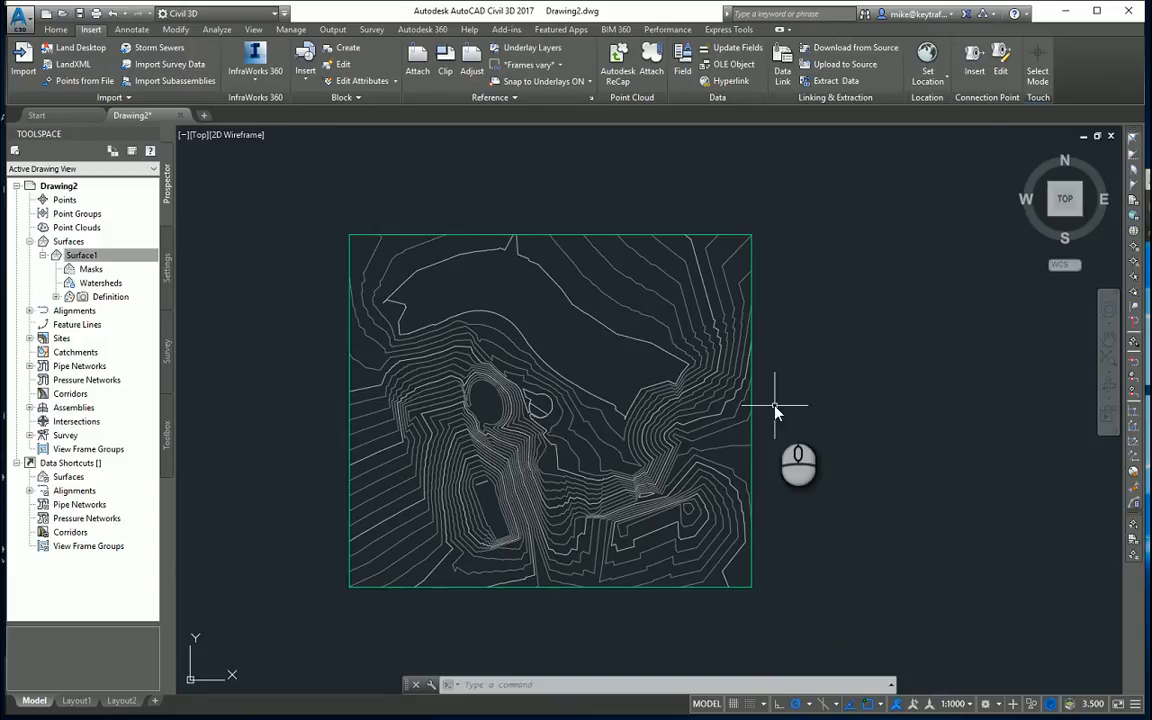
type("po")
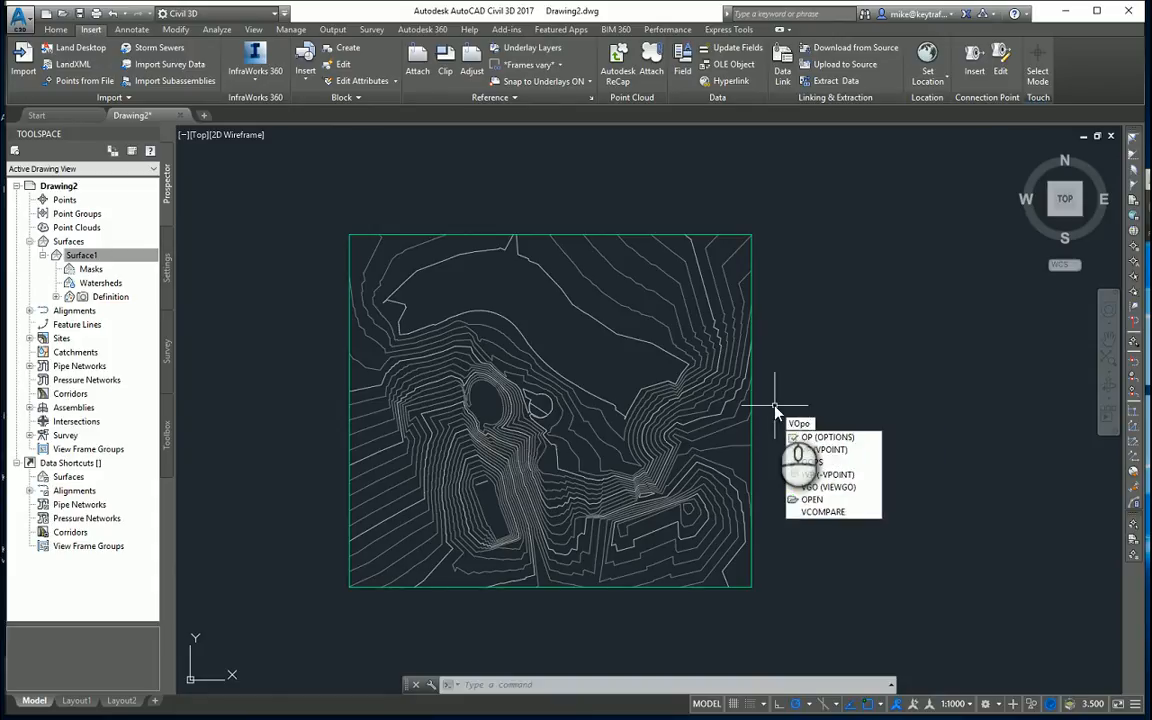
type("rts")
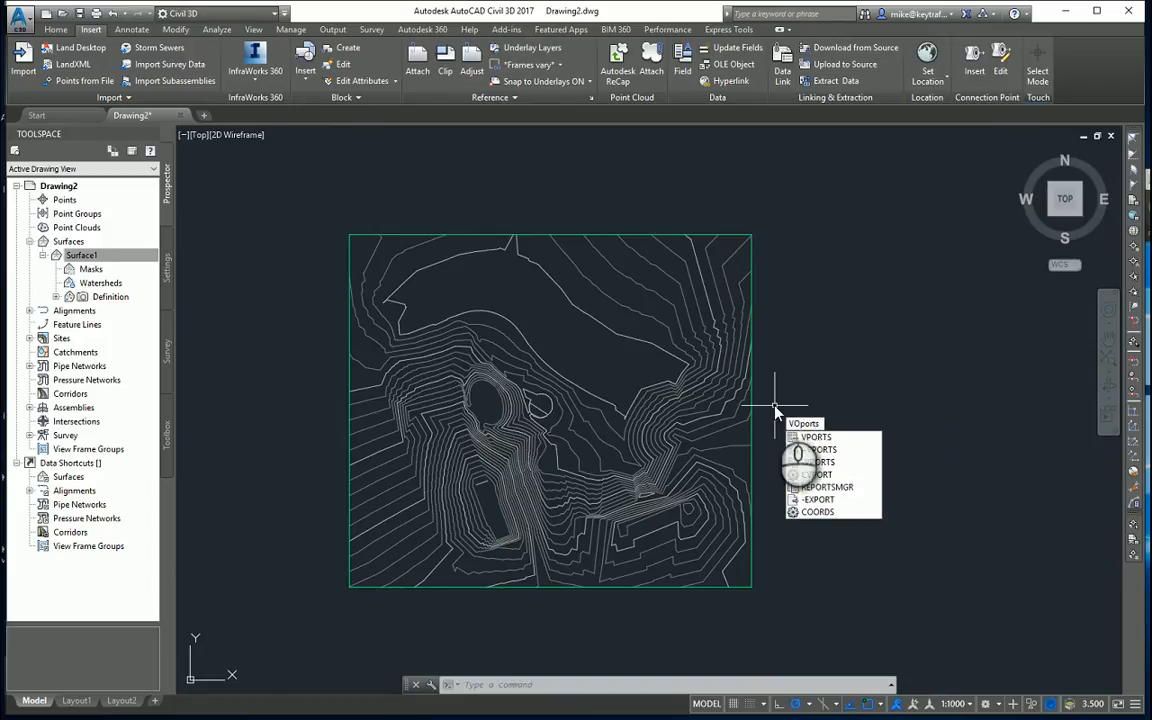
key("Return")
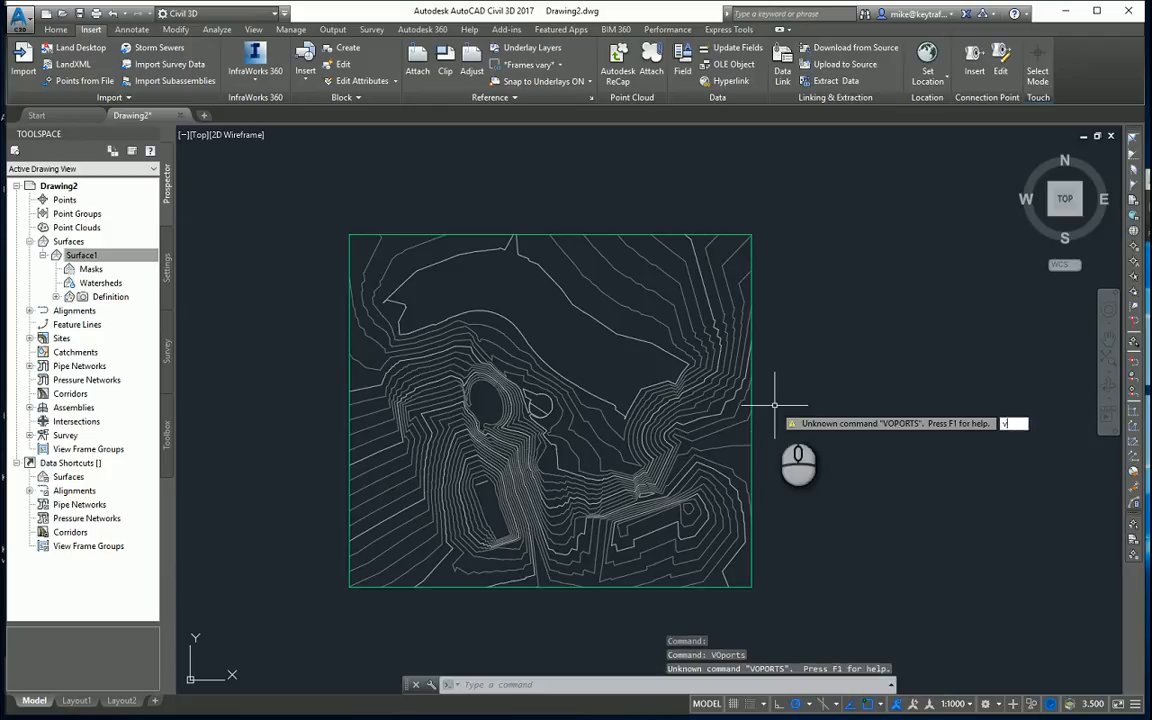
type("vports")
key("Return")
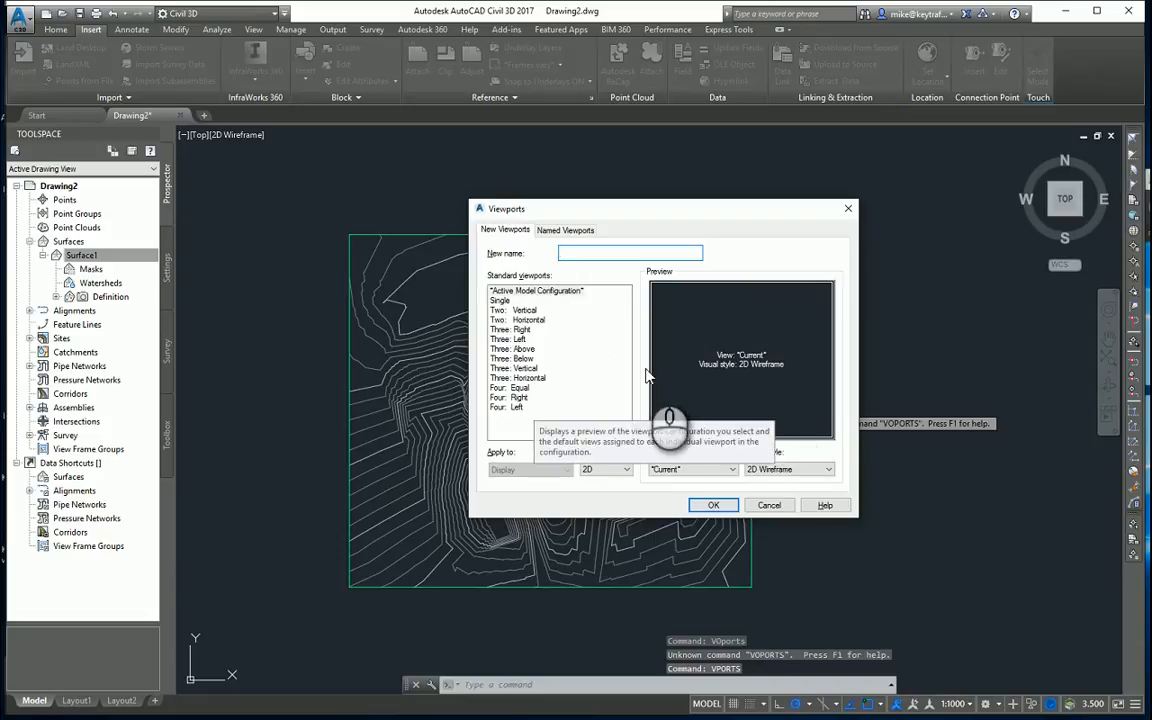
left_click(537, 311)
left_click(713, 505)
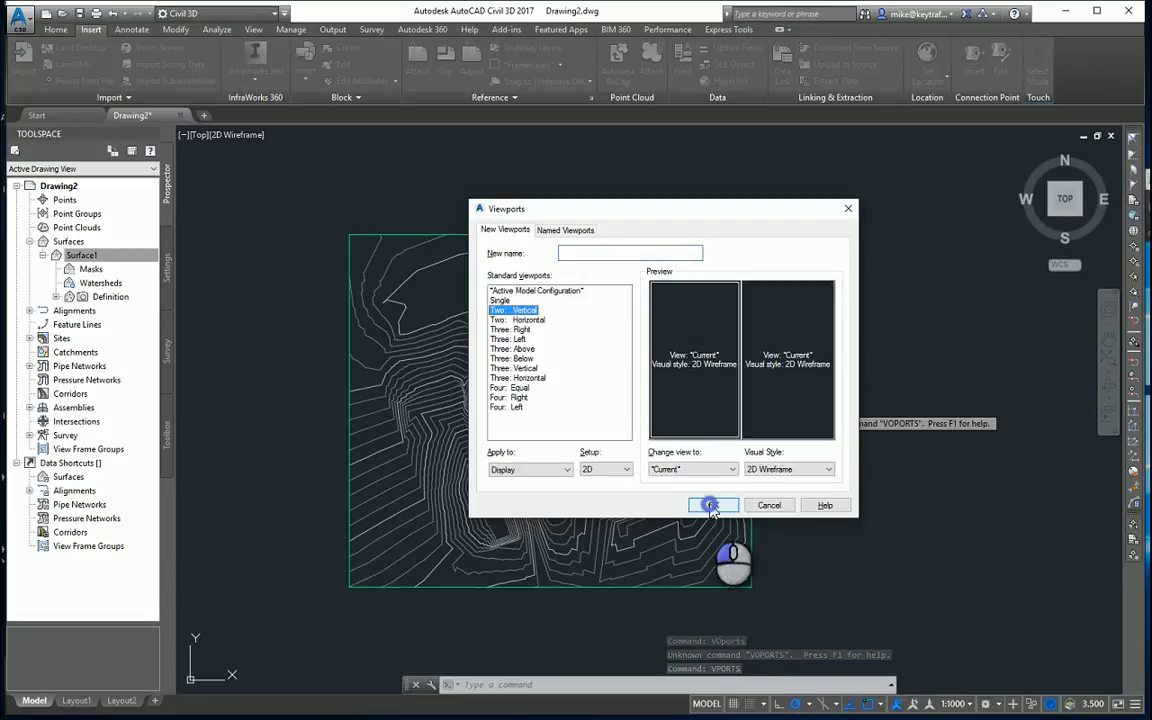
- Frame the whole contour plan of the surface in the left viewport
left_click(480, 460)
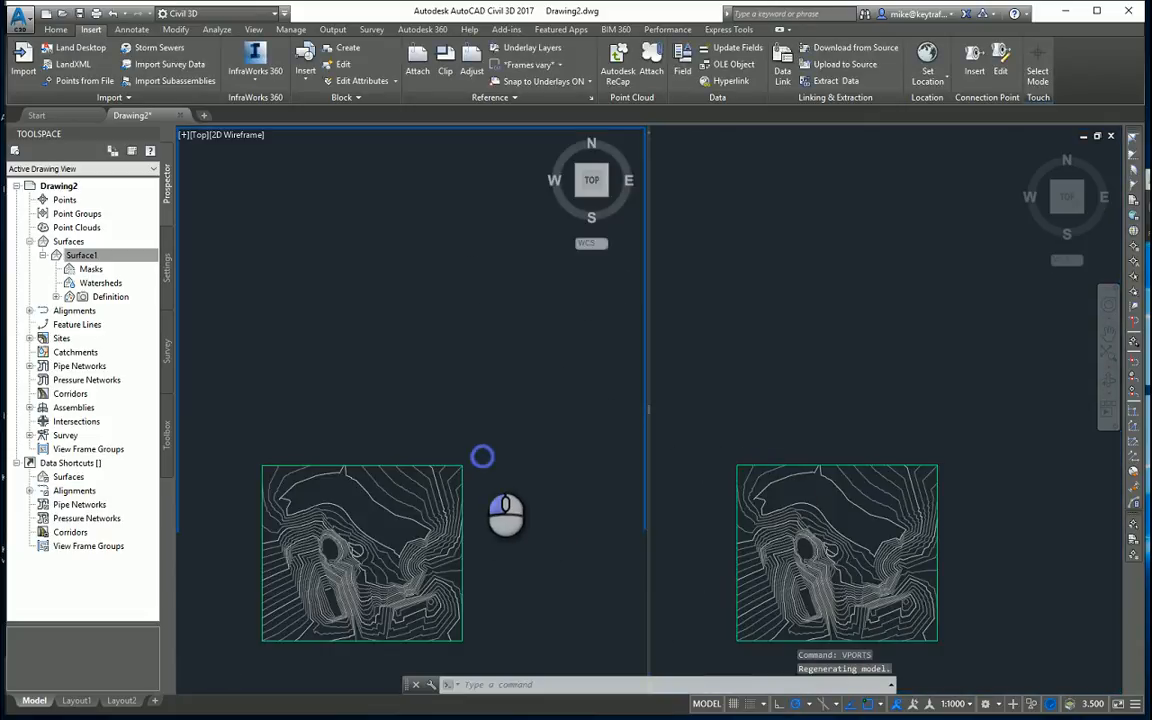
middle_click_drag(507, 470, 547, 423)
scroll(548, 423, "up", 6)
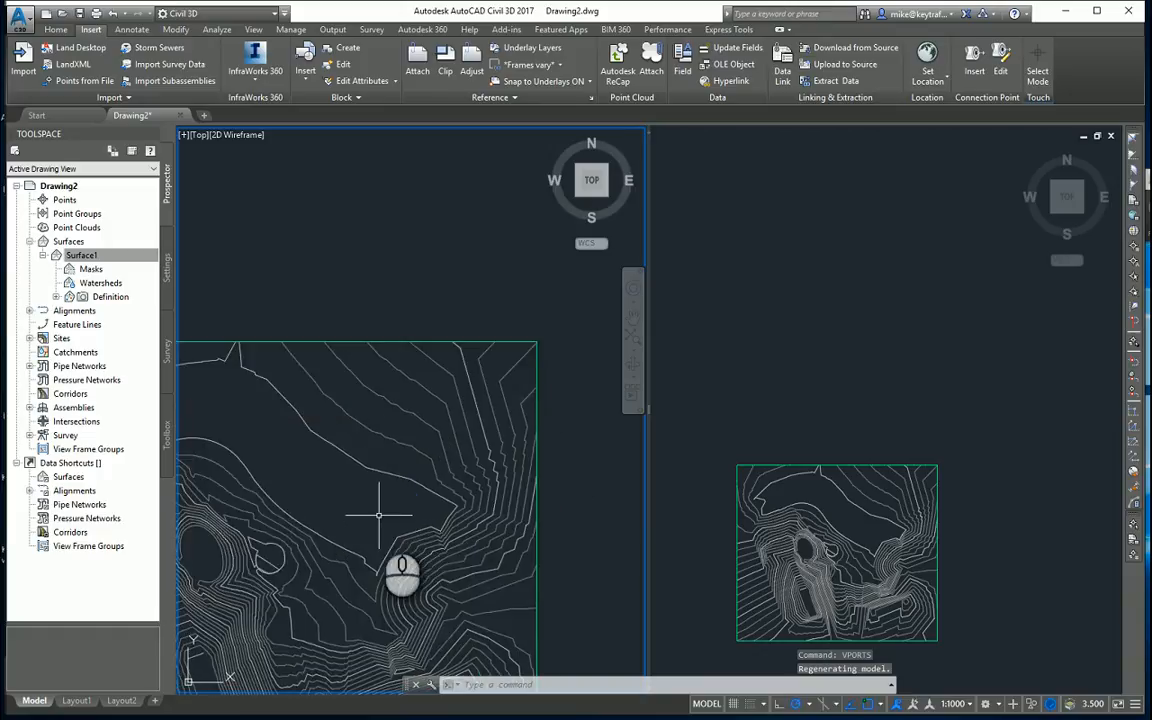
scroll(470, 404, "down", 5)
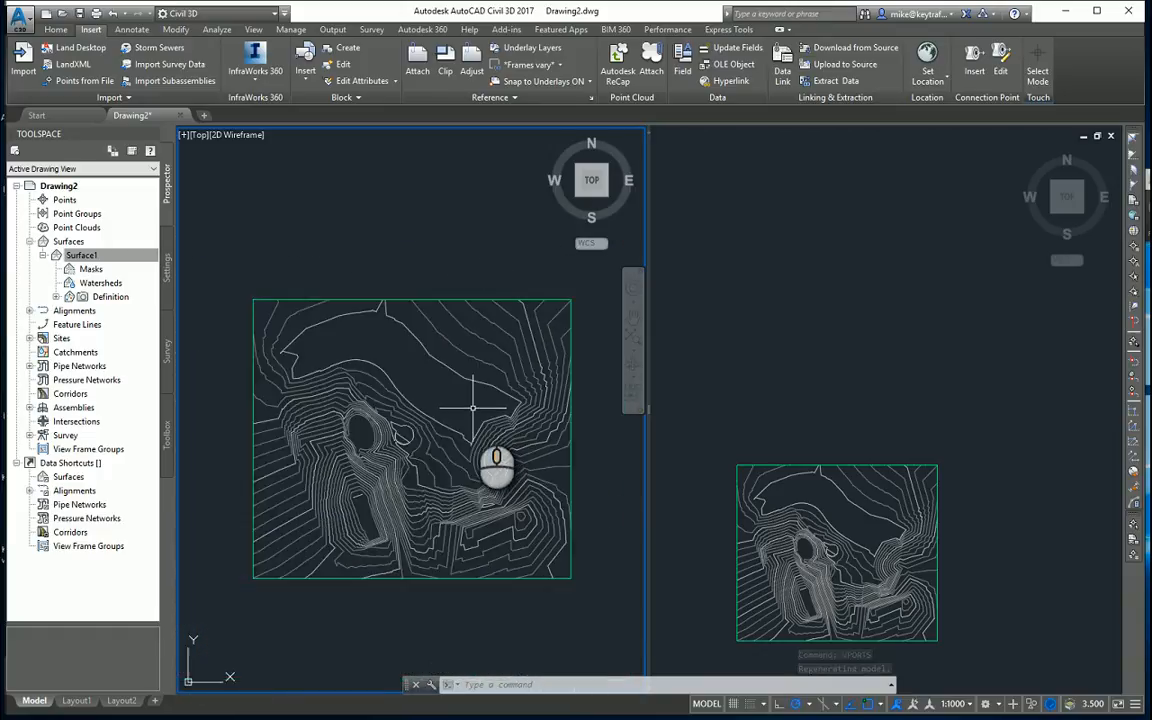
- Tilt the right viewport to a 3D view and frame the surface's entire triangulation in it
left_click(911, 430)
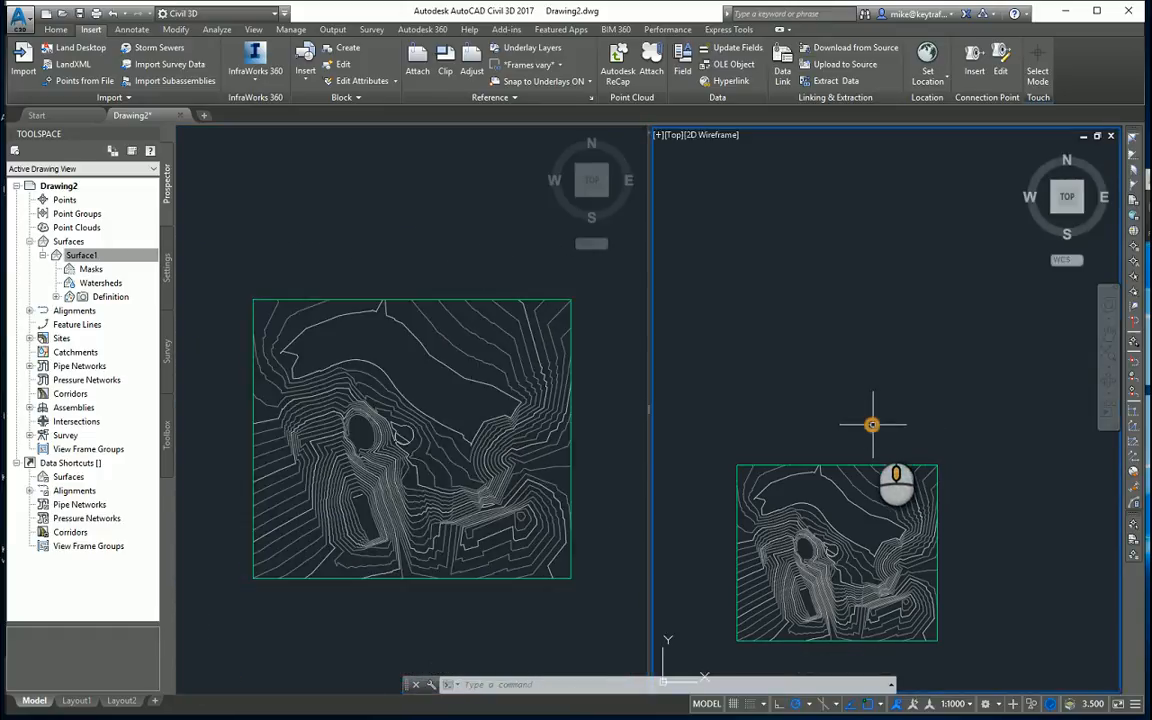
middle_click_drag(872, 424, 898, 348, "shift")
scroll(875, 583, "up", 6)
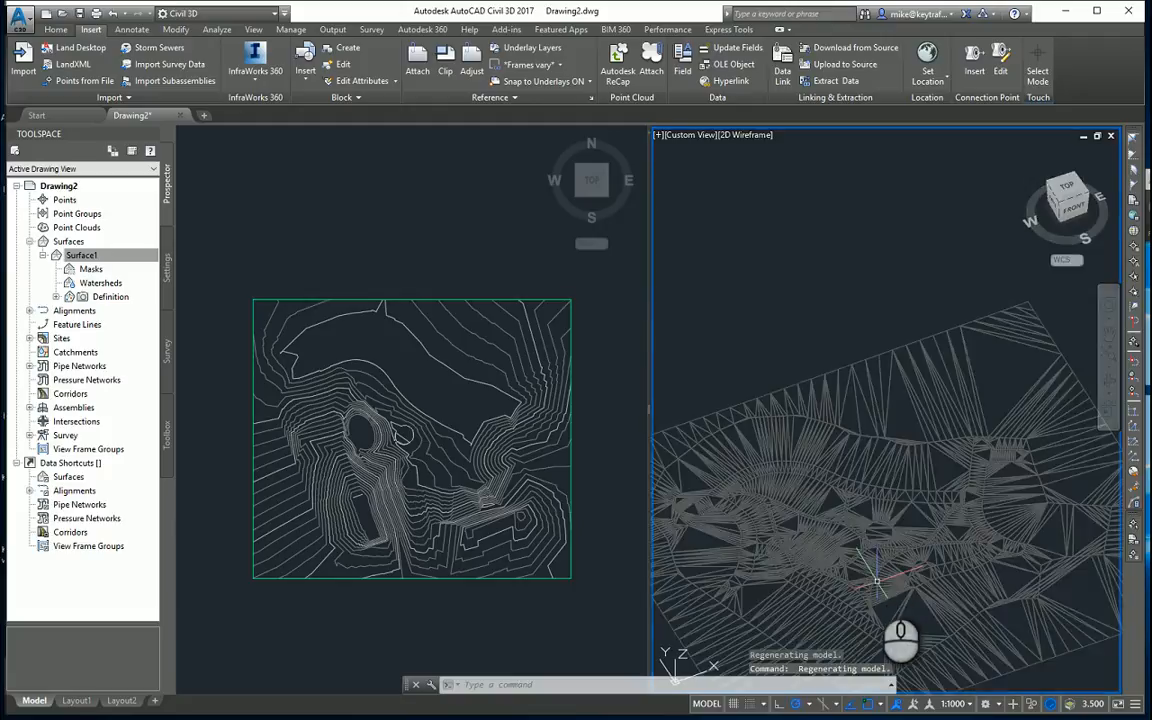
scroll(869, 542, "down", 4)
middle_click_drag(869, 541, 882, 427)
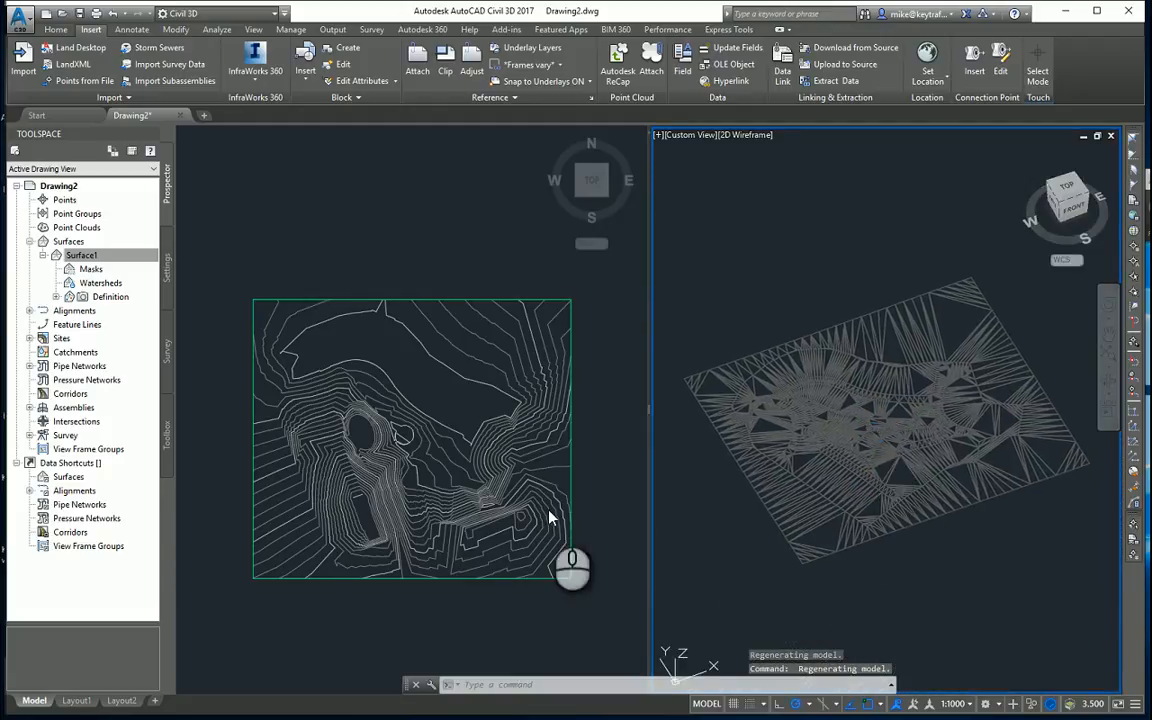
- Add a point at elevation 25 to Surface1, inside the contour-free area in the north of the plan view
left_click(450, 391)
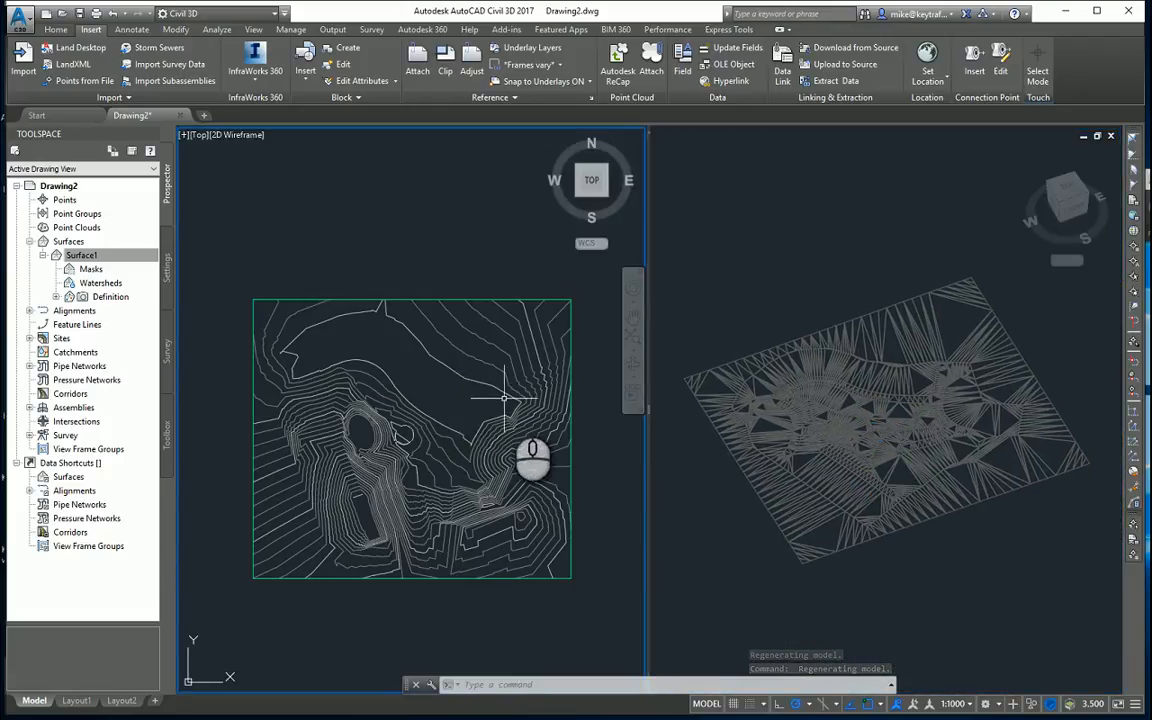
left_click(496, 382)
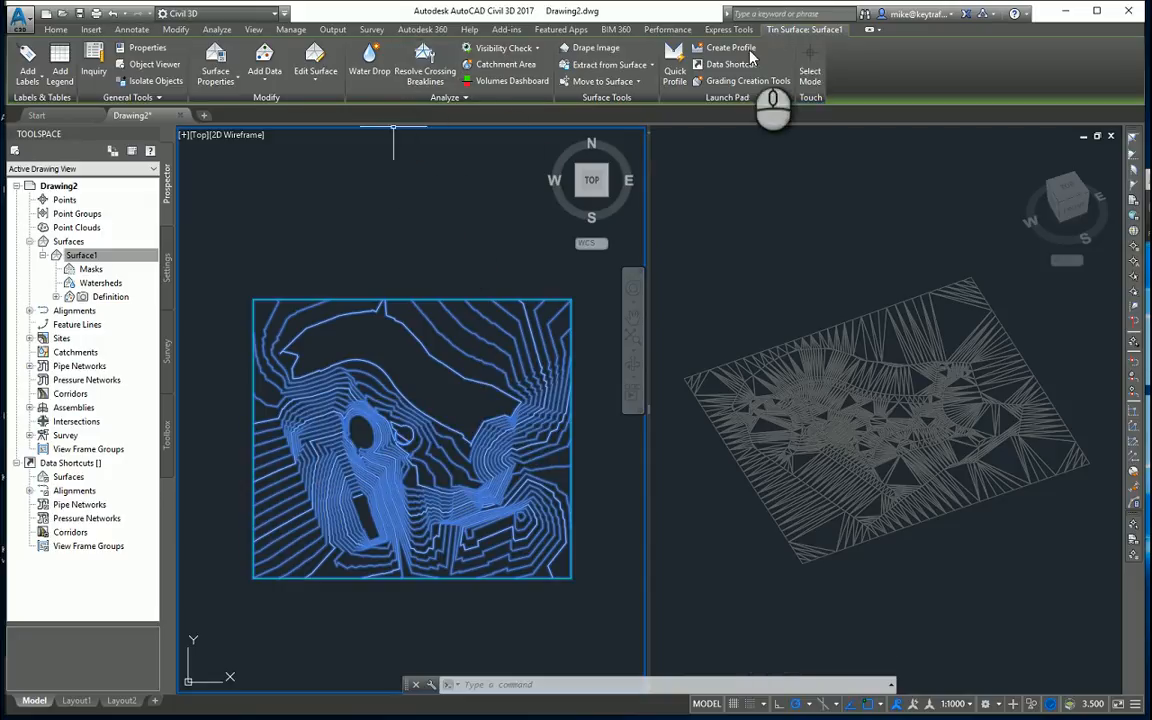
left_click(316, 86)
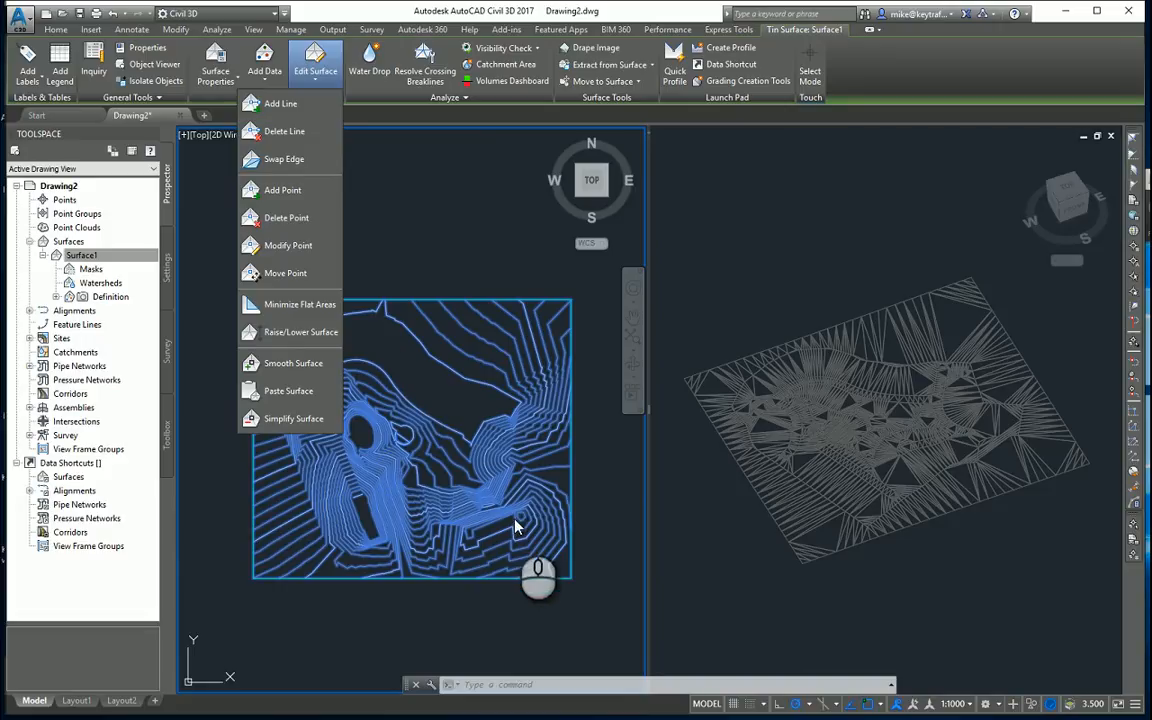
left_click(285, 191)
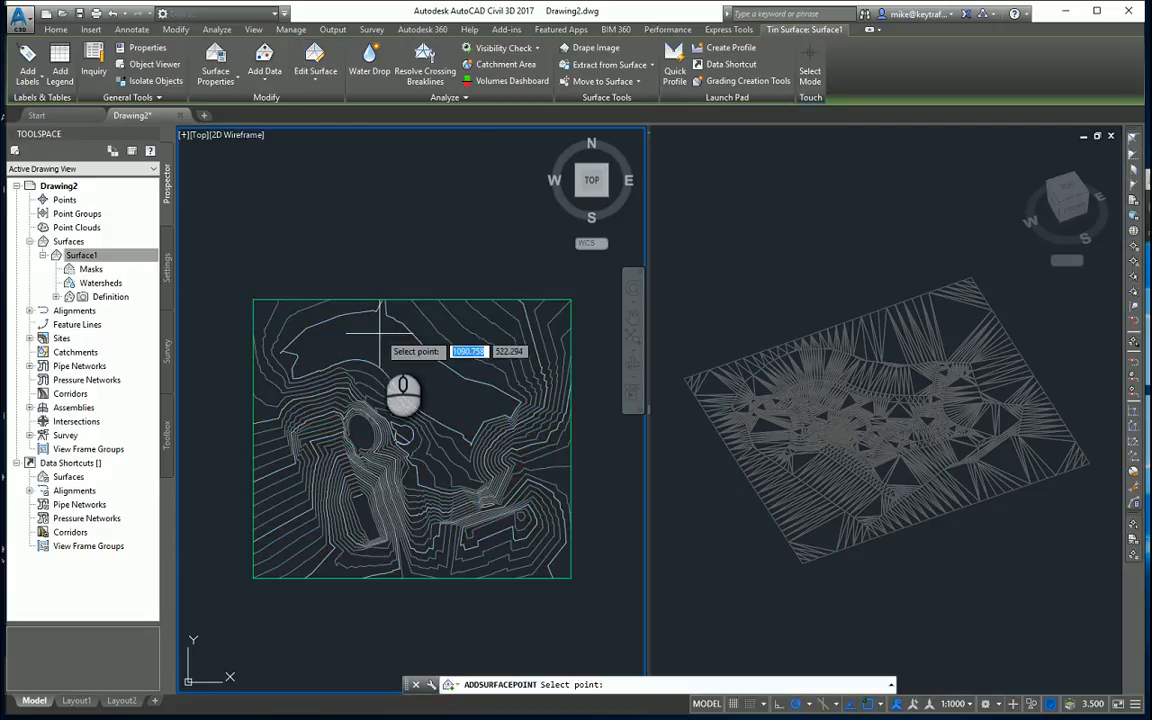
scroll(373, 340, "up", 2)
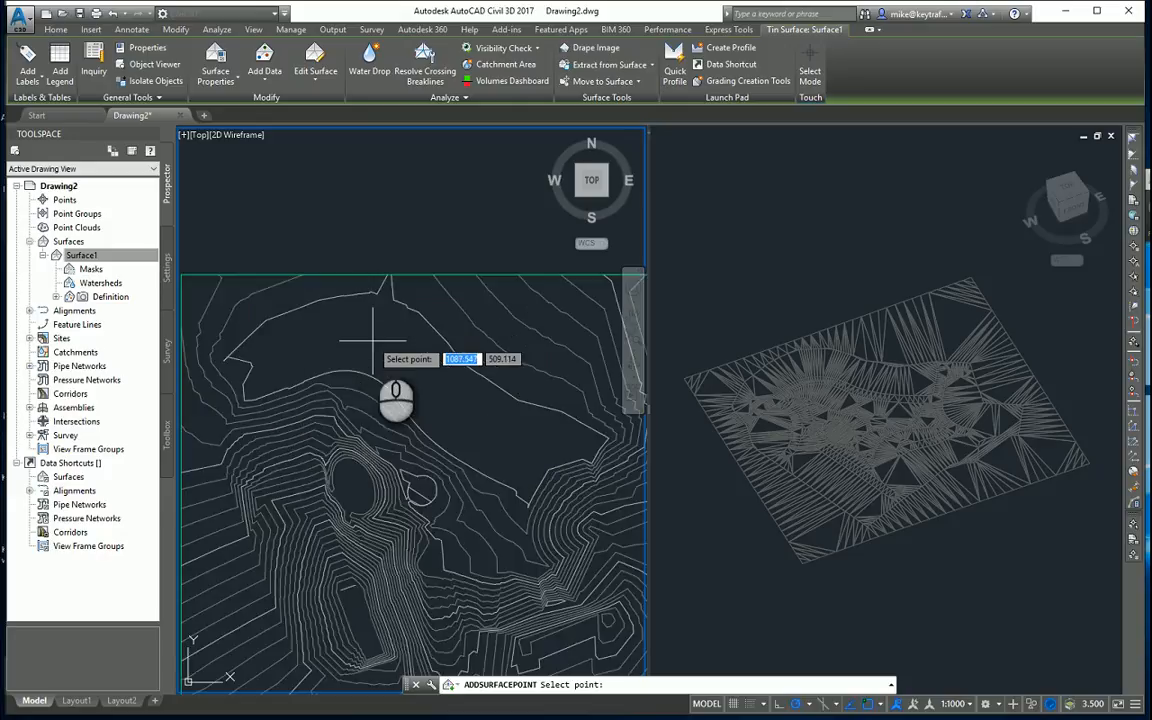
left_click(372, 341)
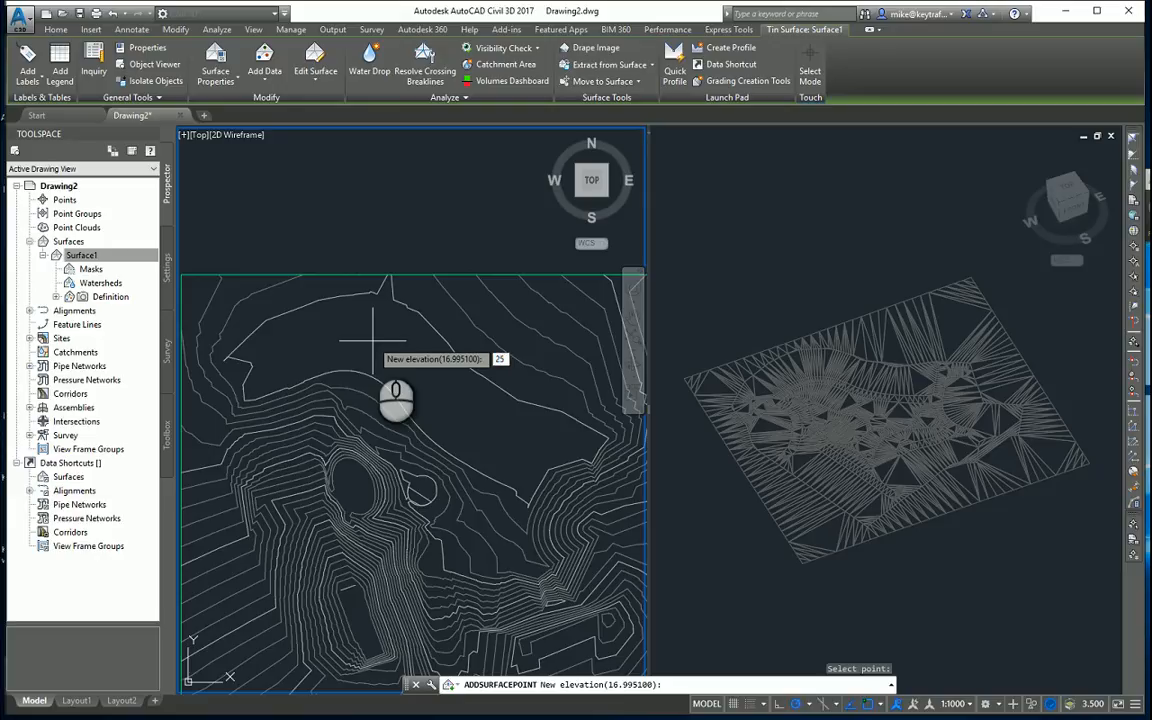
key("Return")
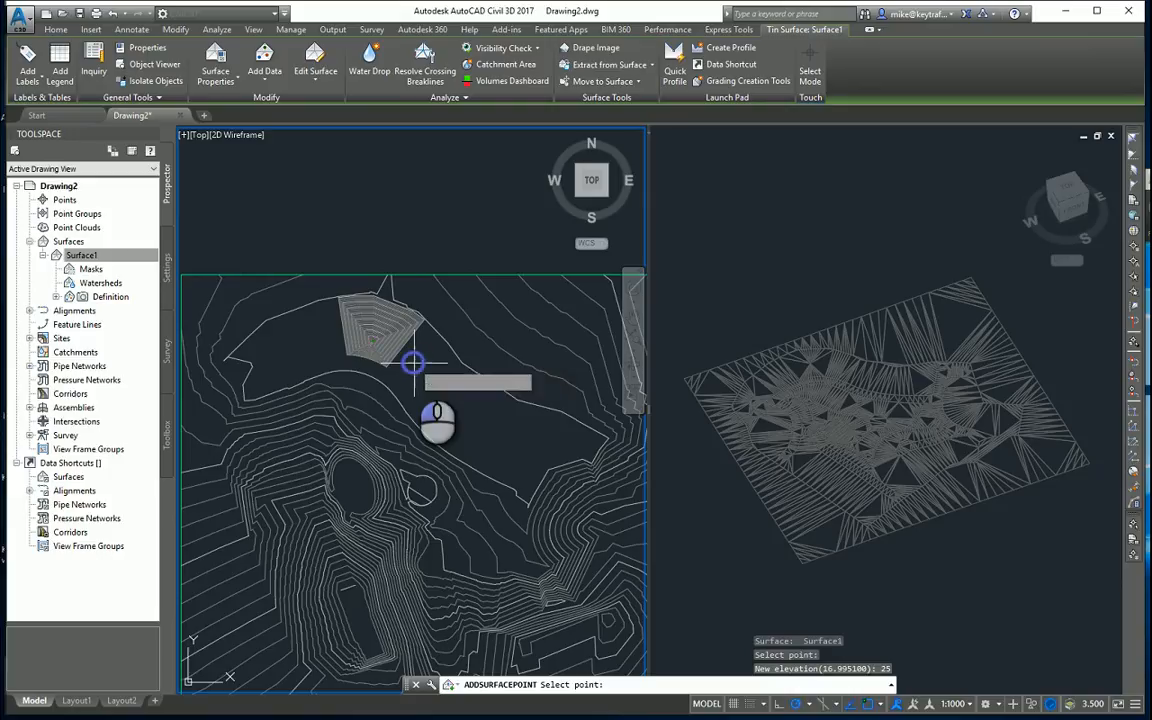
- Add three more surface points at elevation 25, spaced south-eastward along the same contour-free area
left_click(416, 365)
type("25")
key("Return")
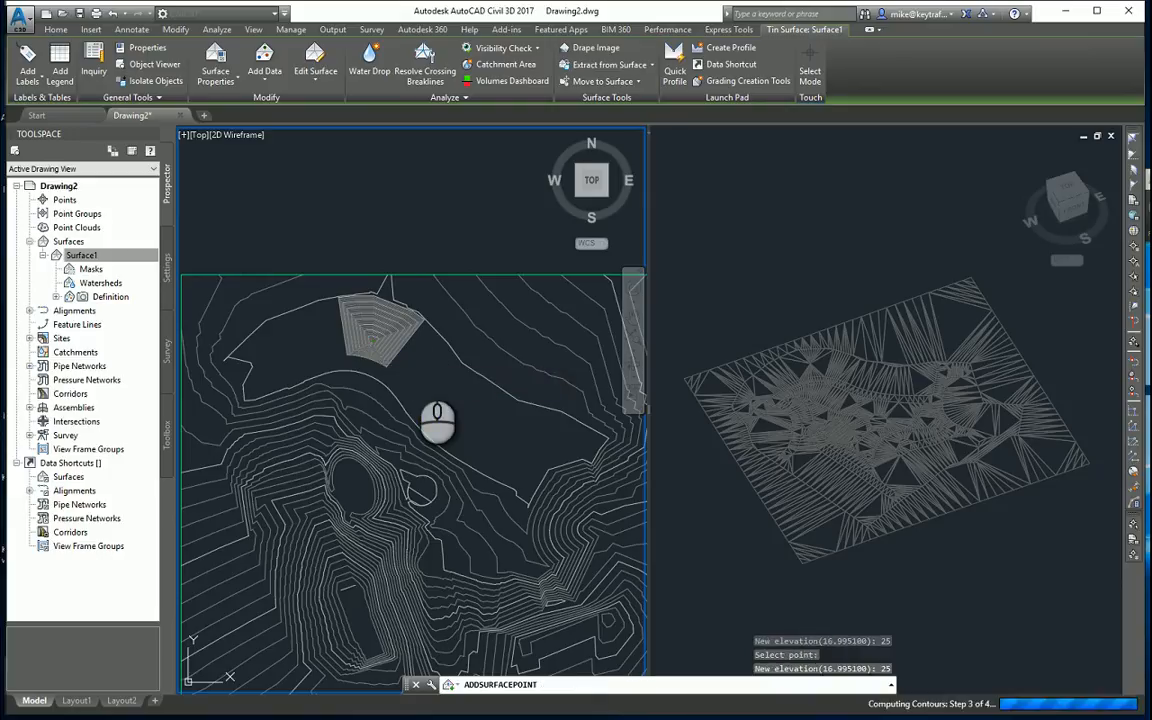
left_click(443, 395)
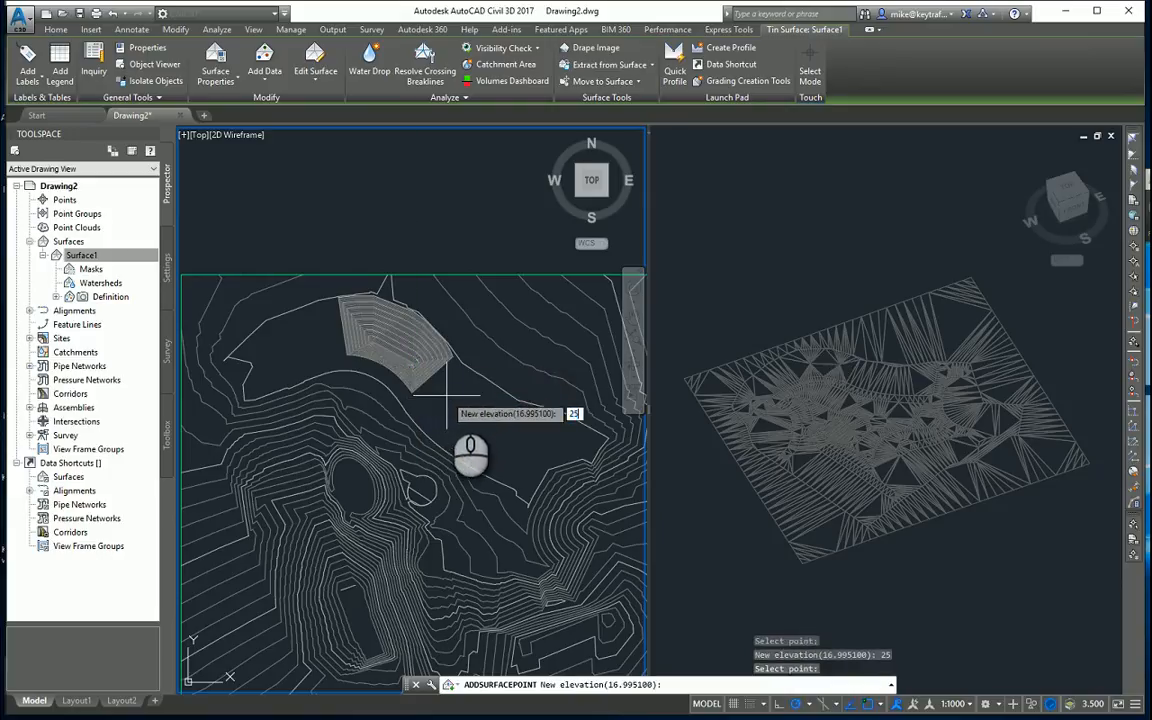
key("Return")
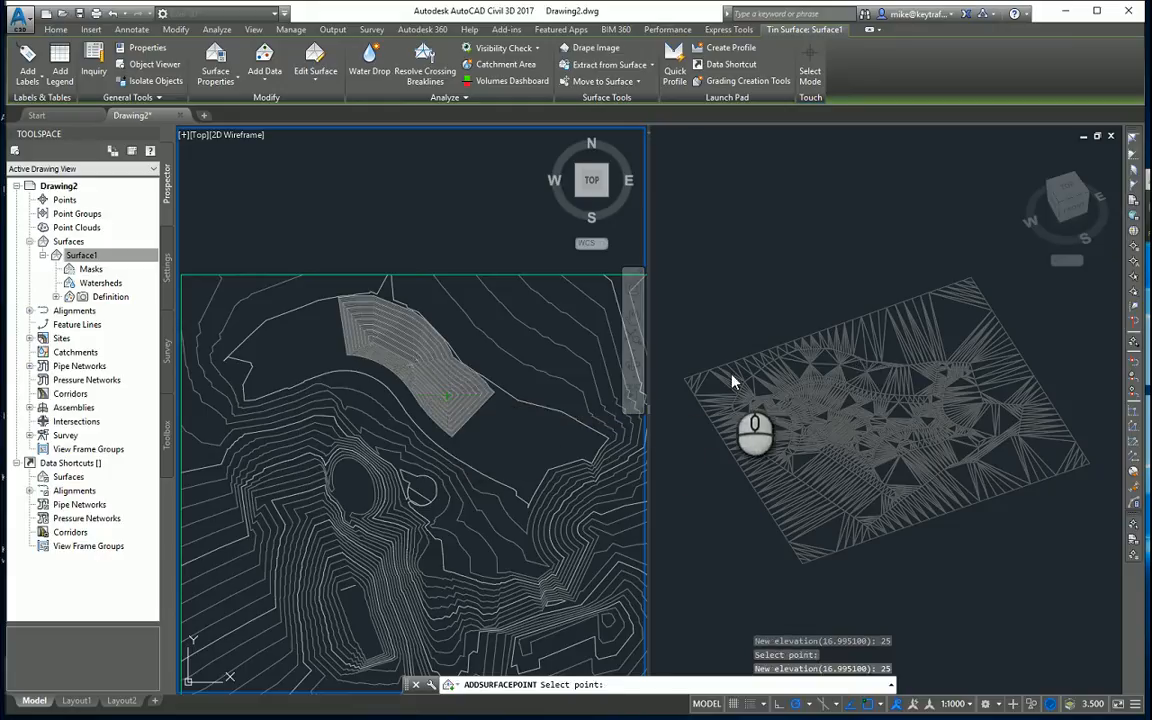
left_click(487, 429)
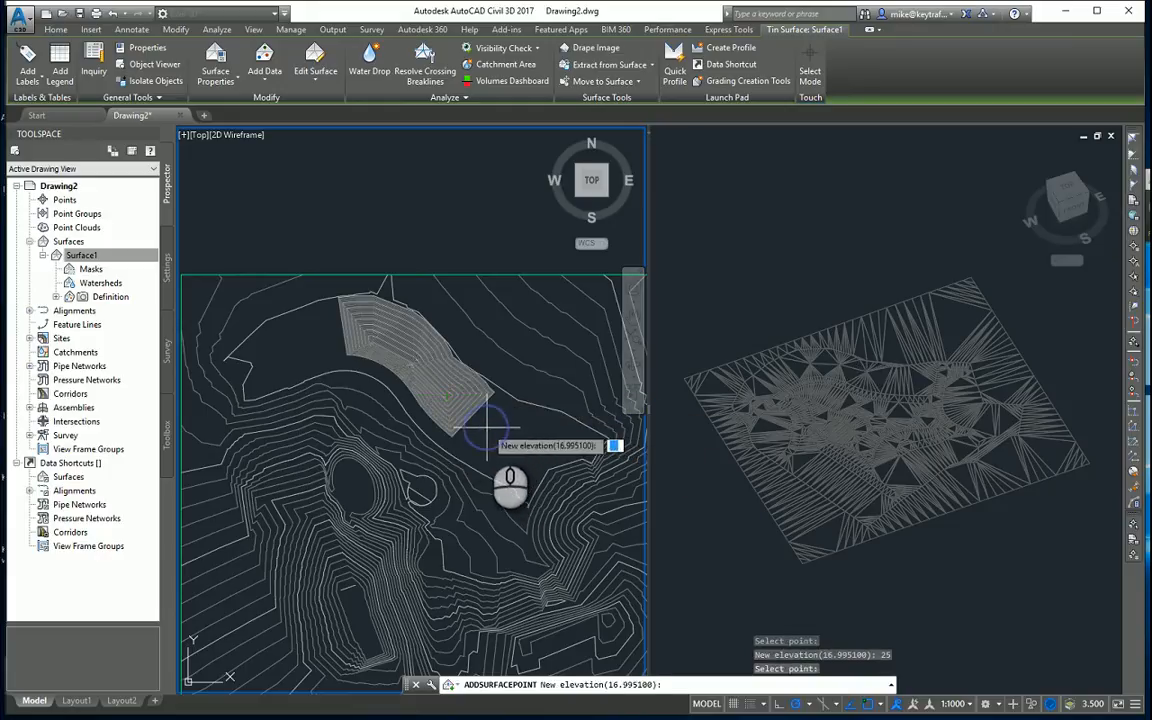
key("Return")
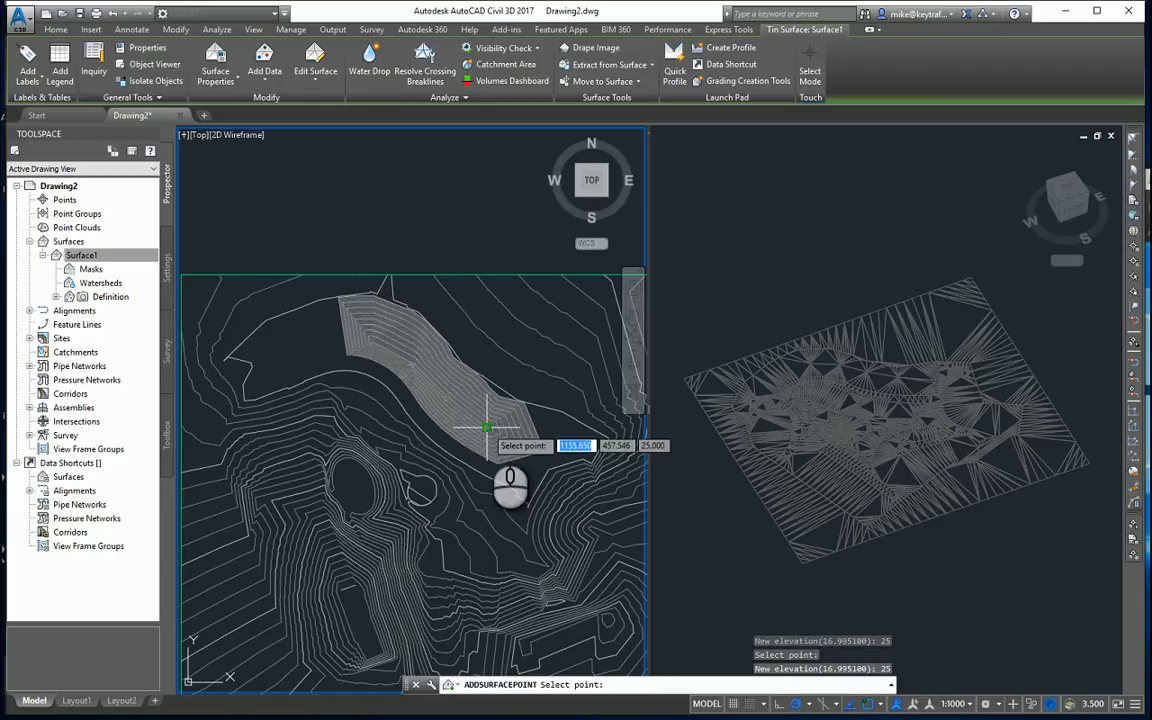
middle_click_drag(545, 442, 458, 327)
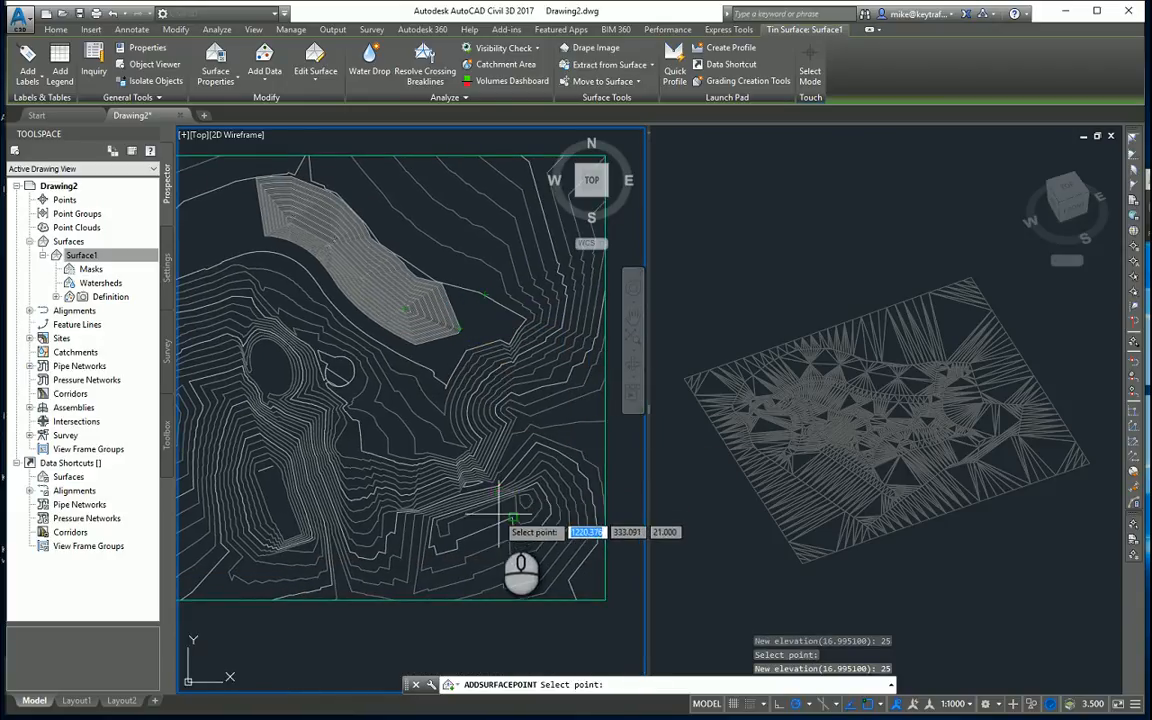
- Add one more Surface1 point at elevation 25, just west of the small closed contours in the south-east, and end point adding
scroll(494, 512, "up", 2)
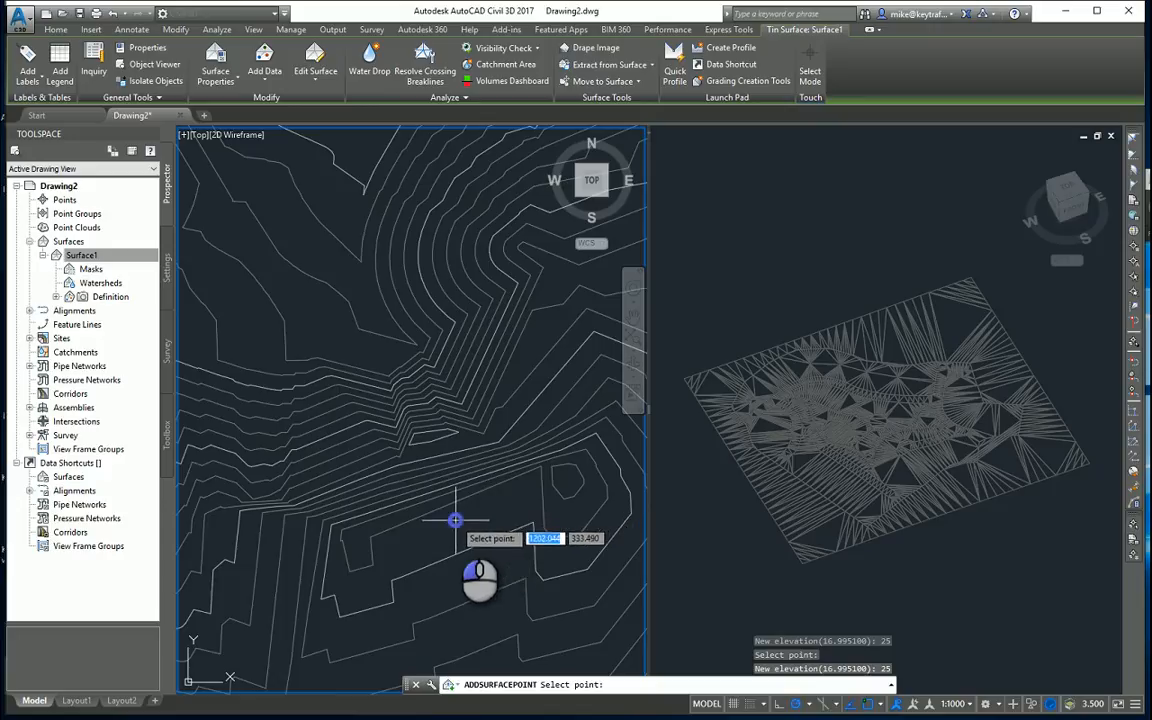
left_click(456, 520)
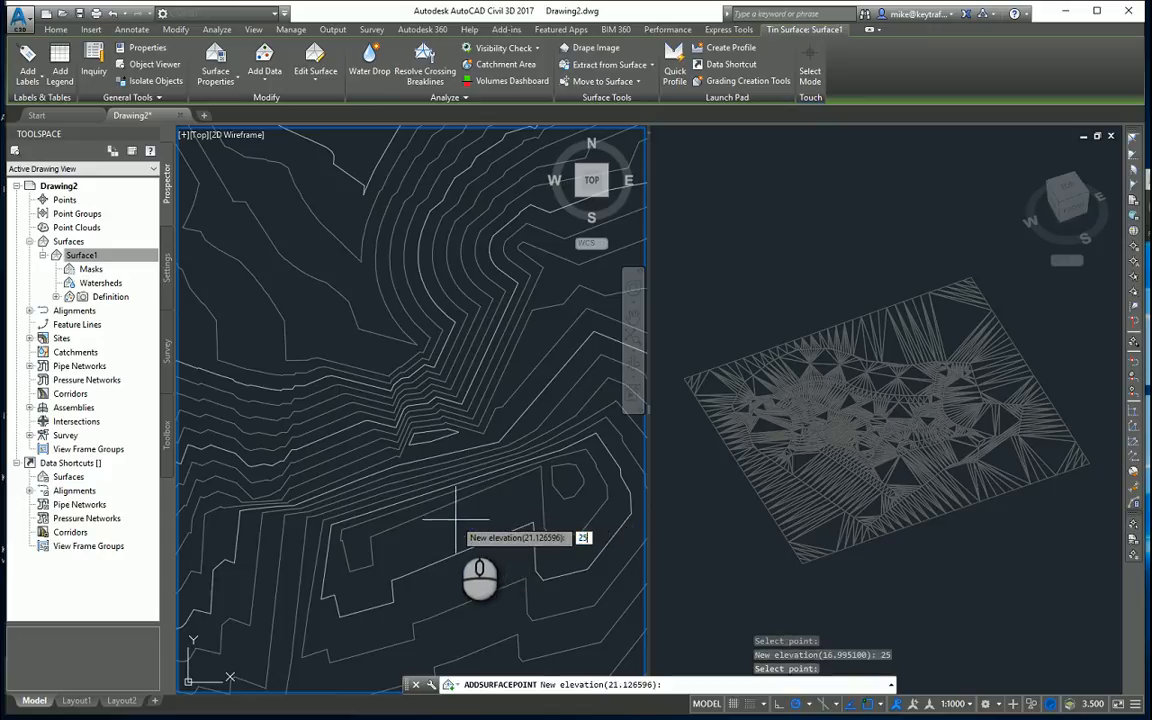
key("Return")
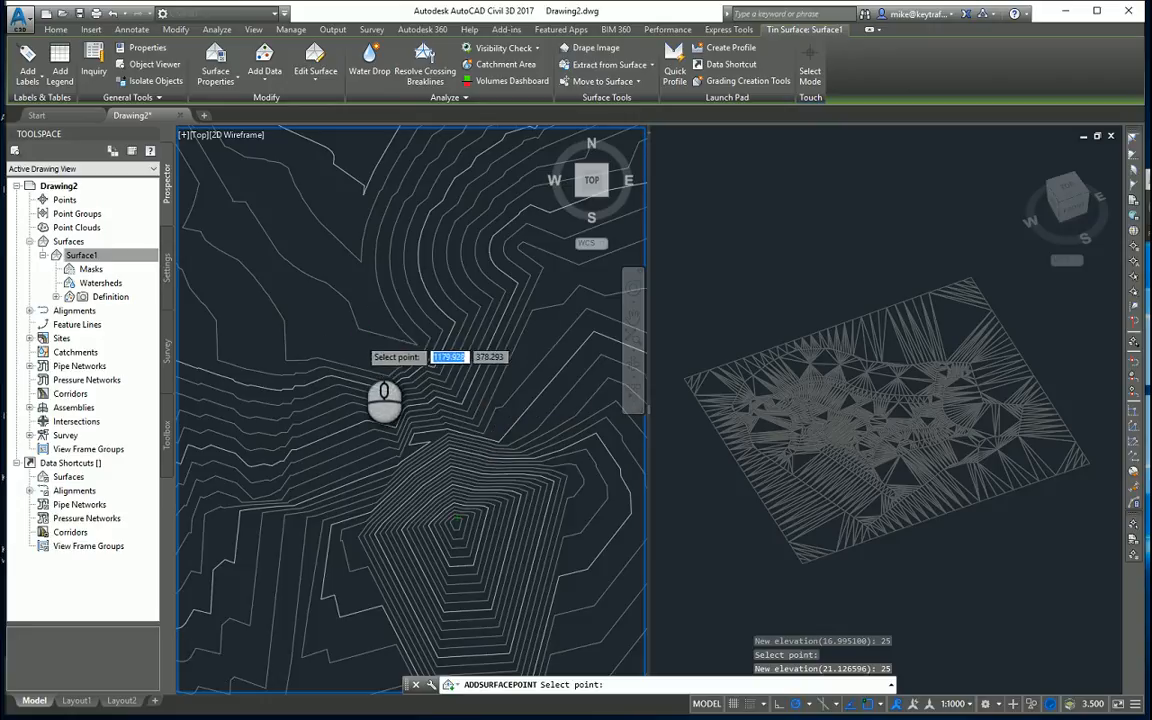
scroll(363, 344, "down", 2)
middle_click_drag(443, 343, 489, 369)
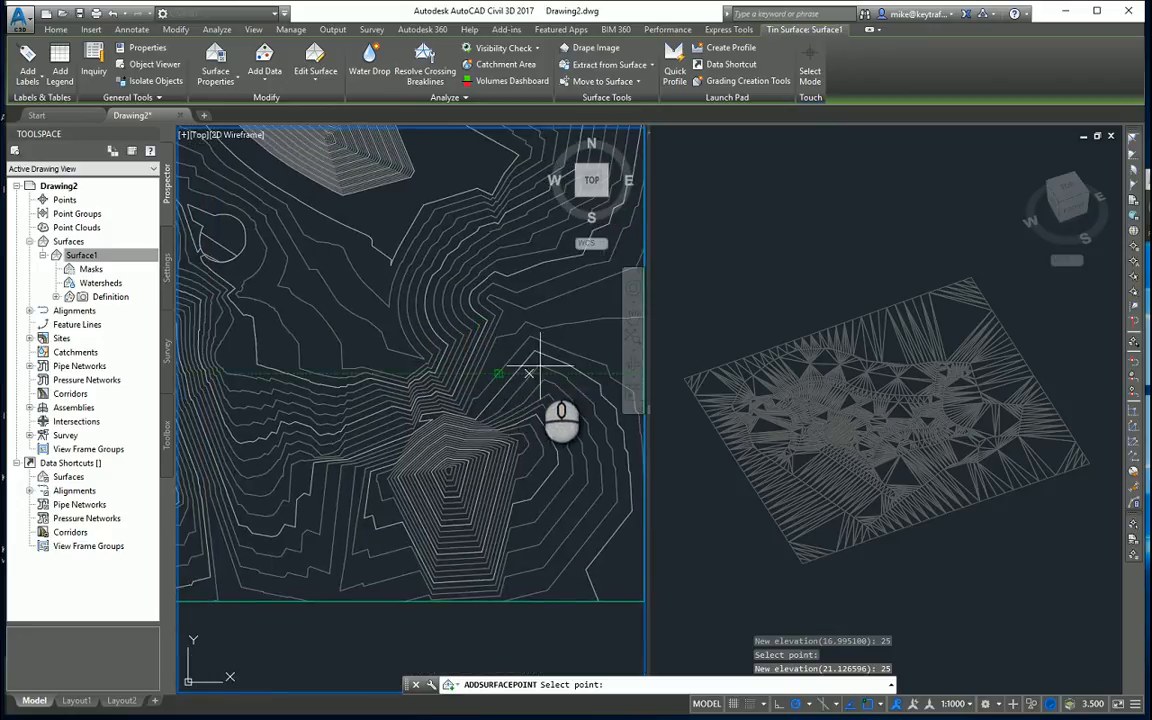
key("Escape")
- Deselect the surface and examine its triangulation enlarged in the 3D viewport, orbited to the top-left viewing direction
left_click(725, 285)
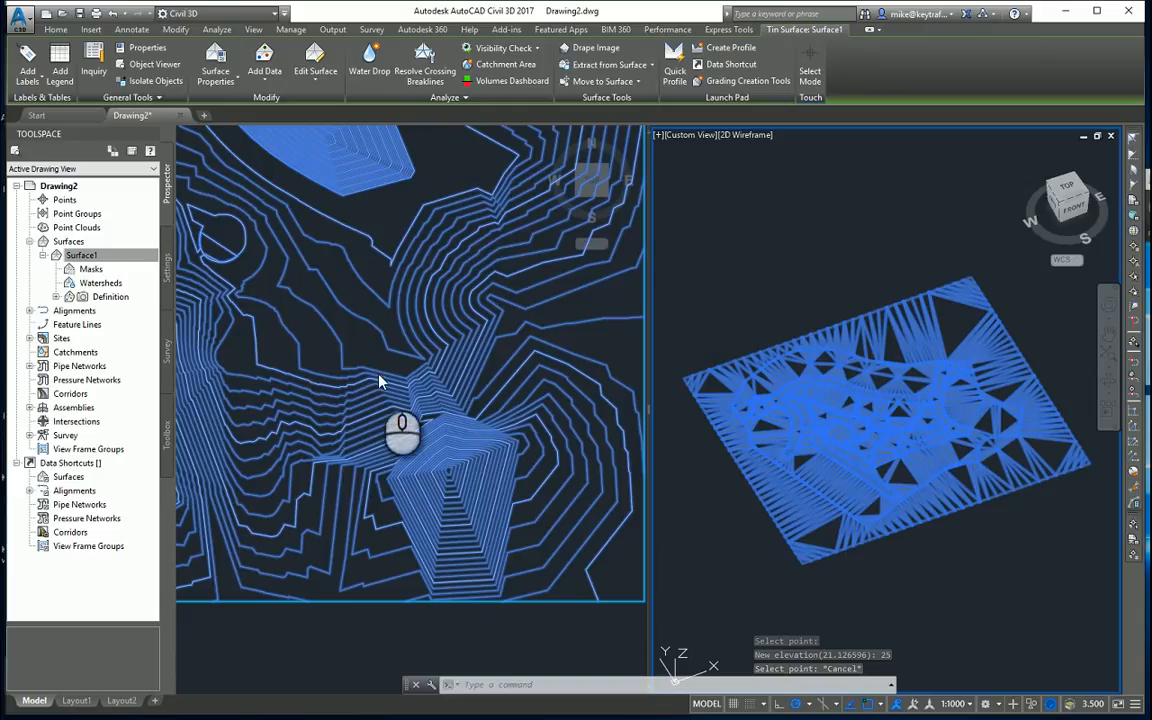
middle_click_drag(375, 378, 646, 376)
scroll(715, 345, "up", 5)
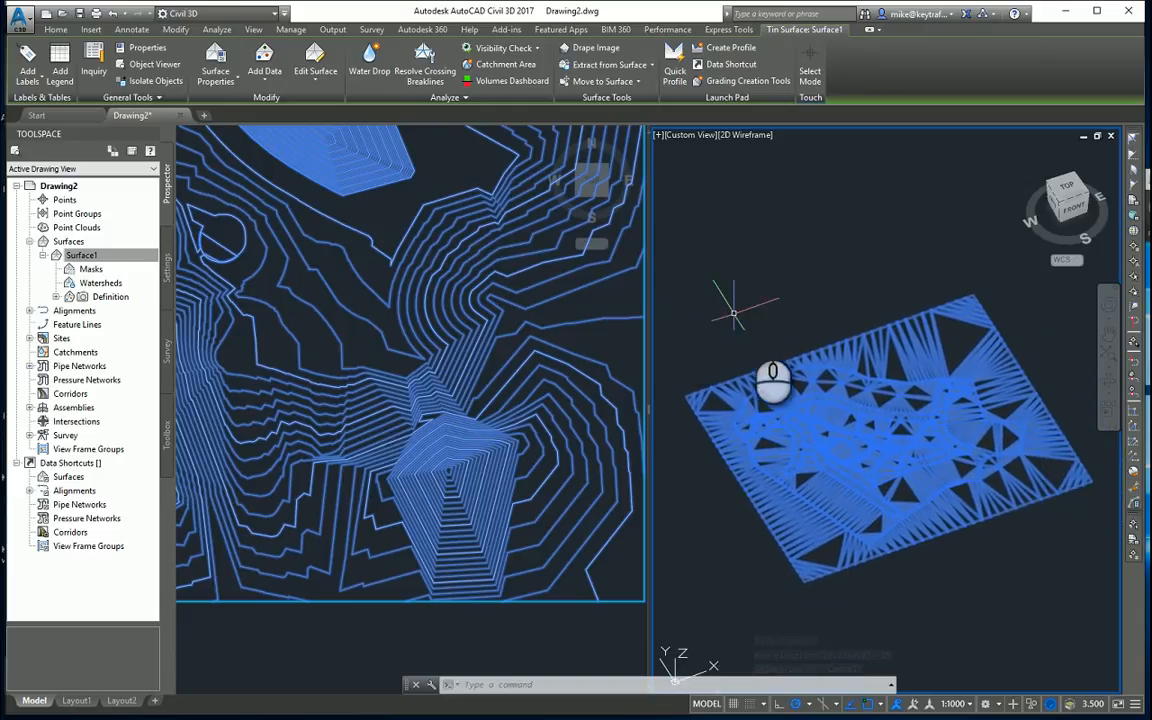
key("Escape")
key("Escape")
key("Escape")
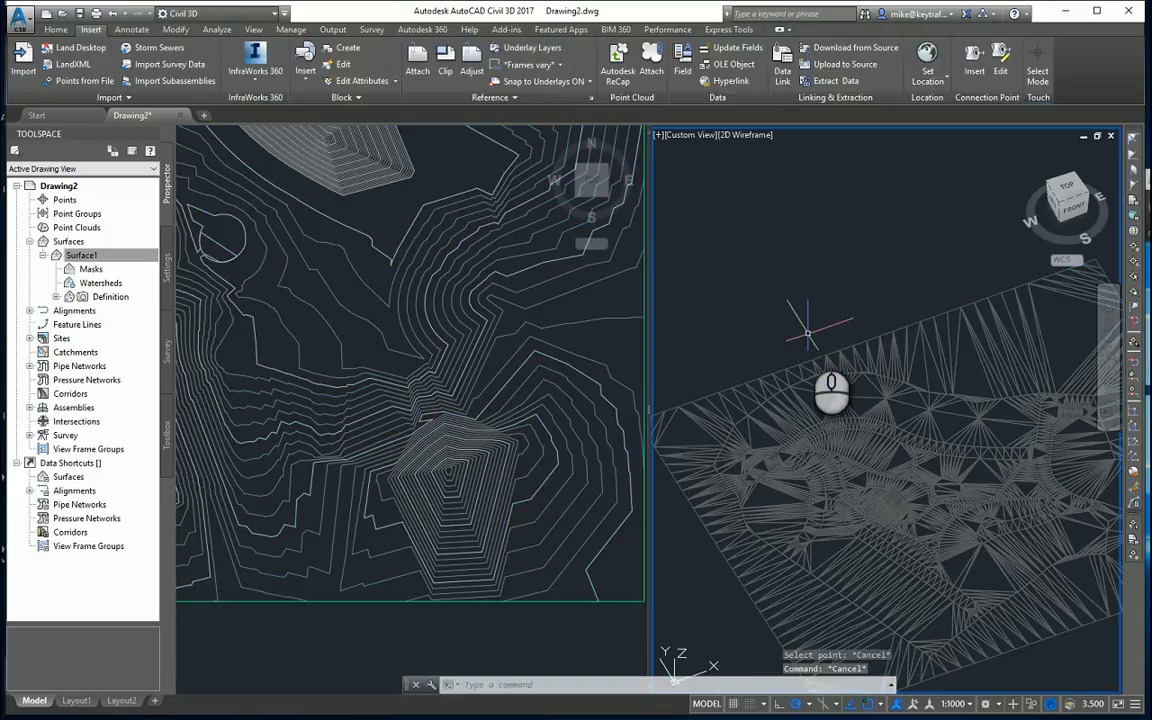
middle_click_drag(800, 330, 756, 250)
middle_click_drag(805, 285, 872, 308, "shift")
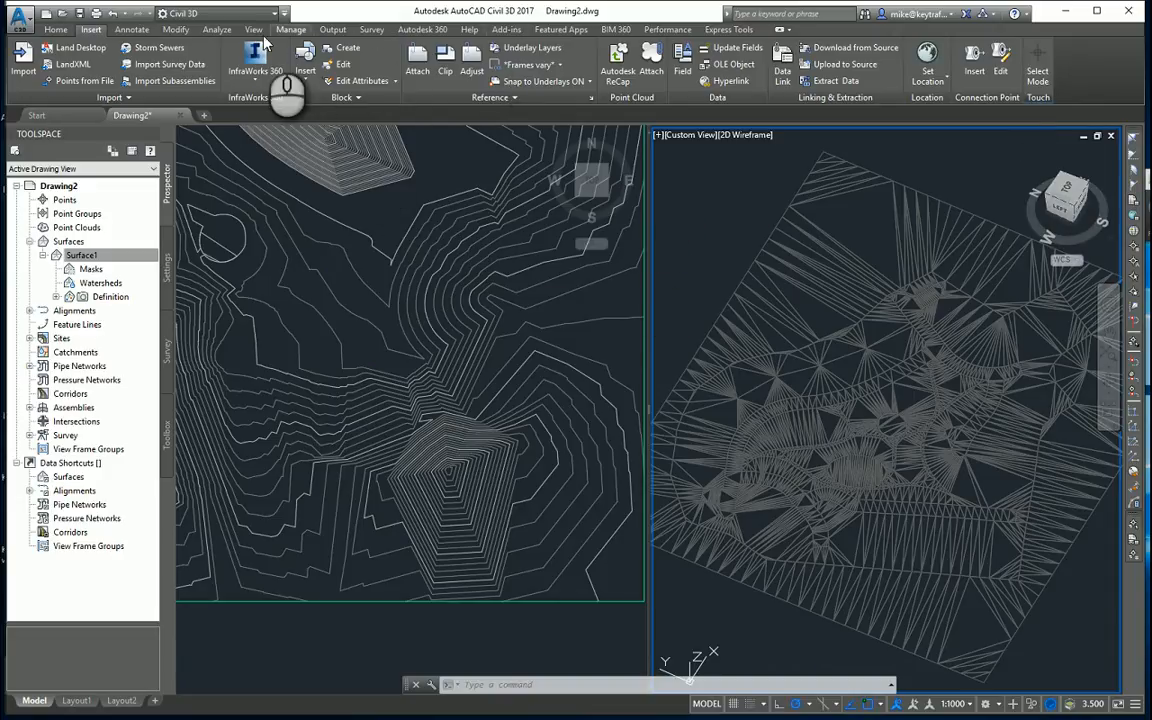
- Set up a LandXML export of all listed drawing objects, including Surface1, using LandXML version 1.1
left_click(332, 30)
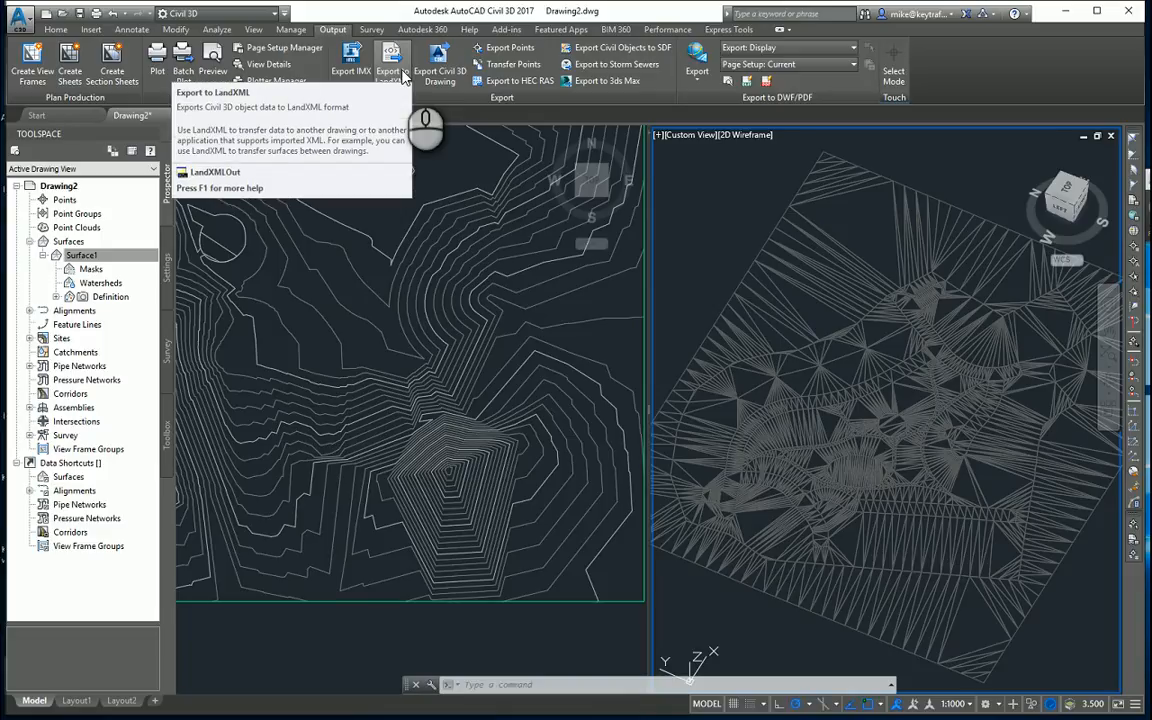
left_click(404, 78)
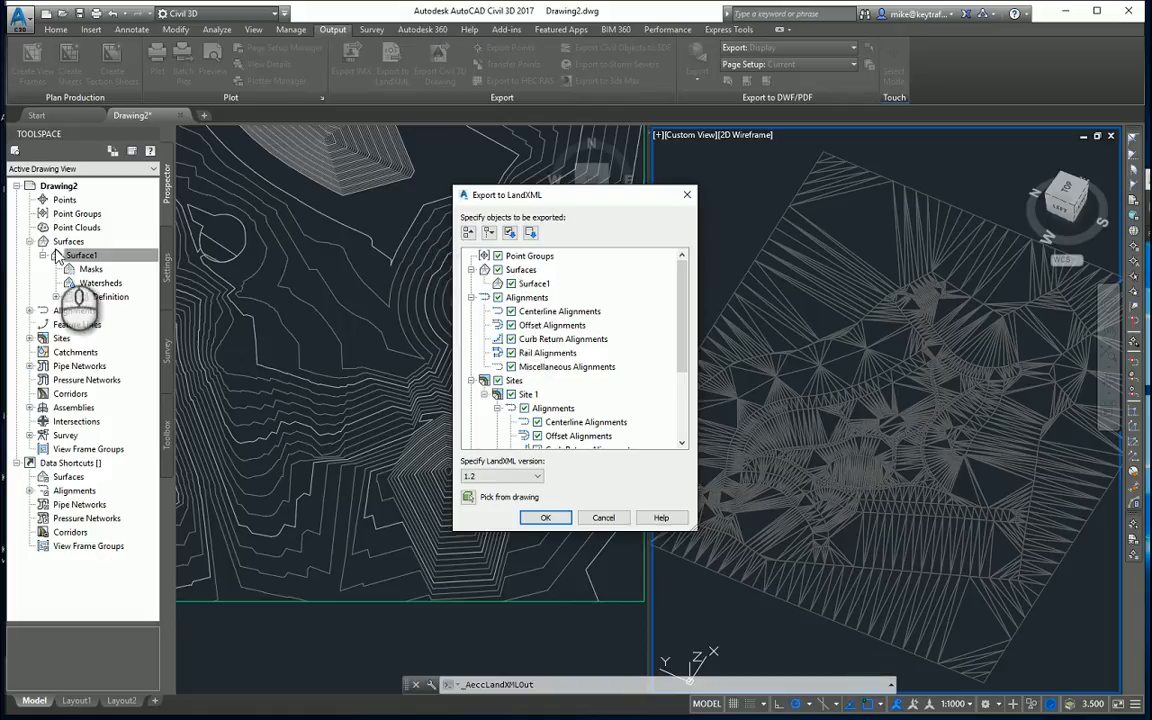
left_click(539, 477)
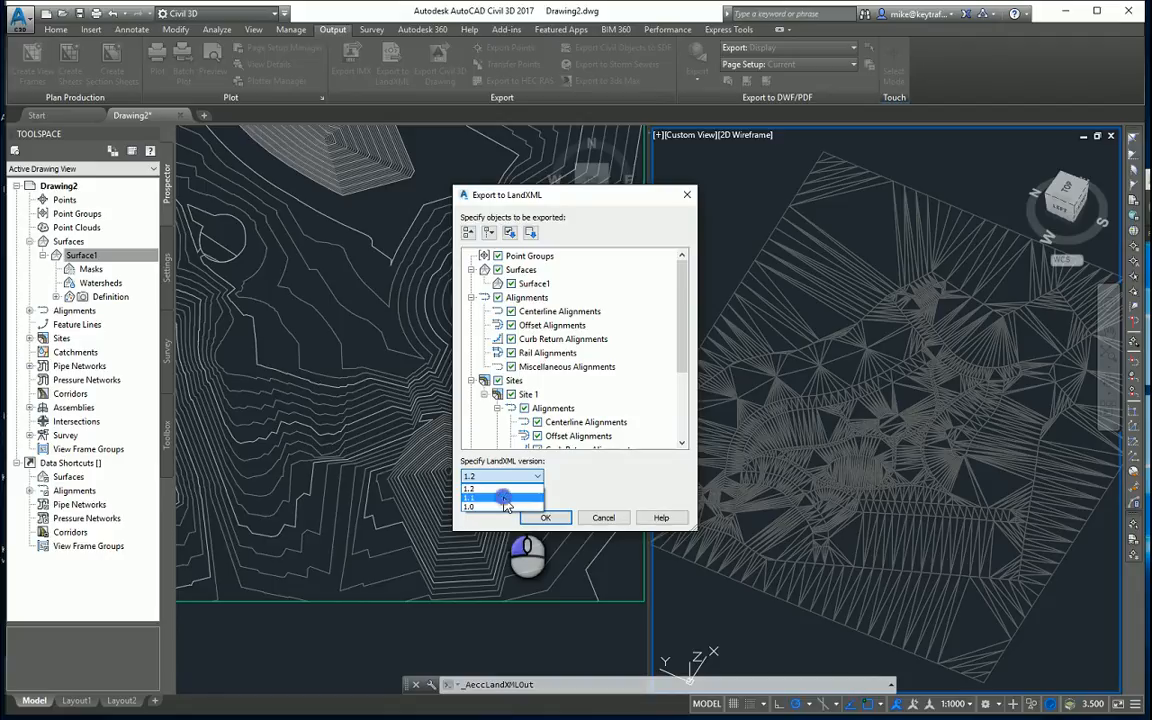
left_click(505, 499)
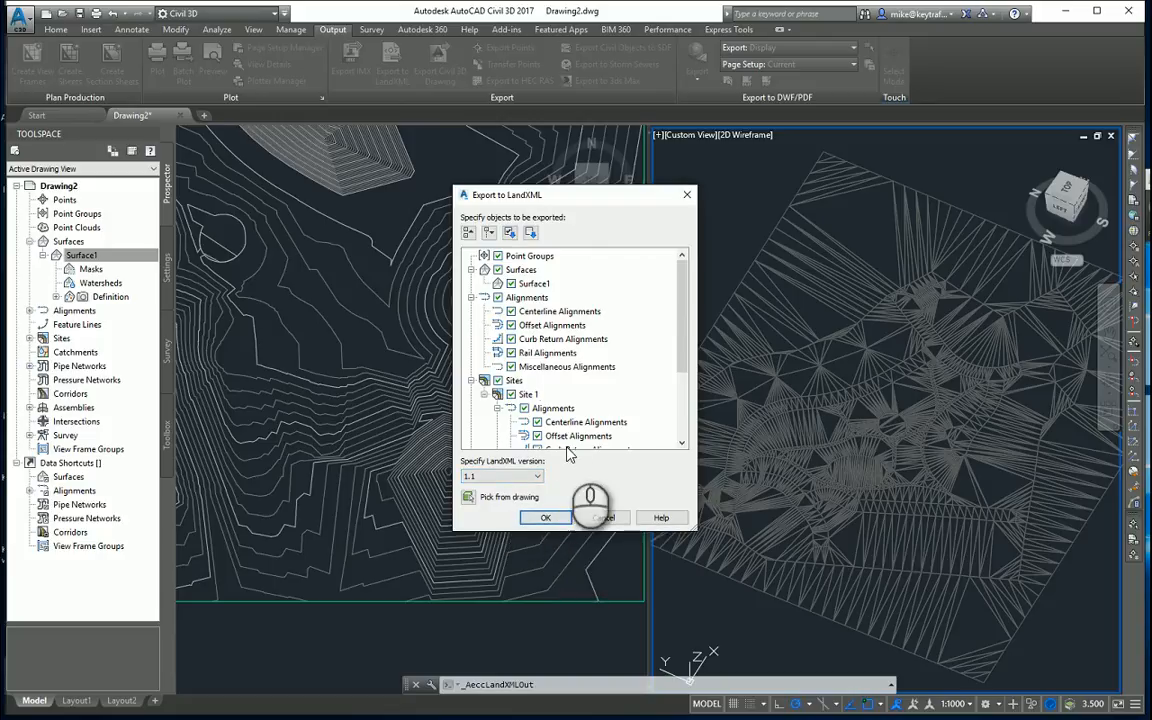
left_click(546, 517)
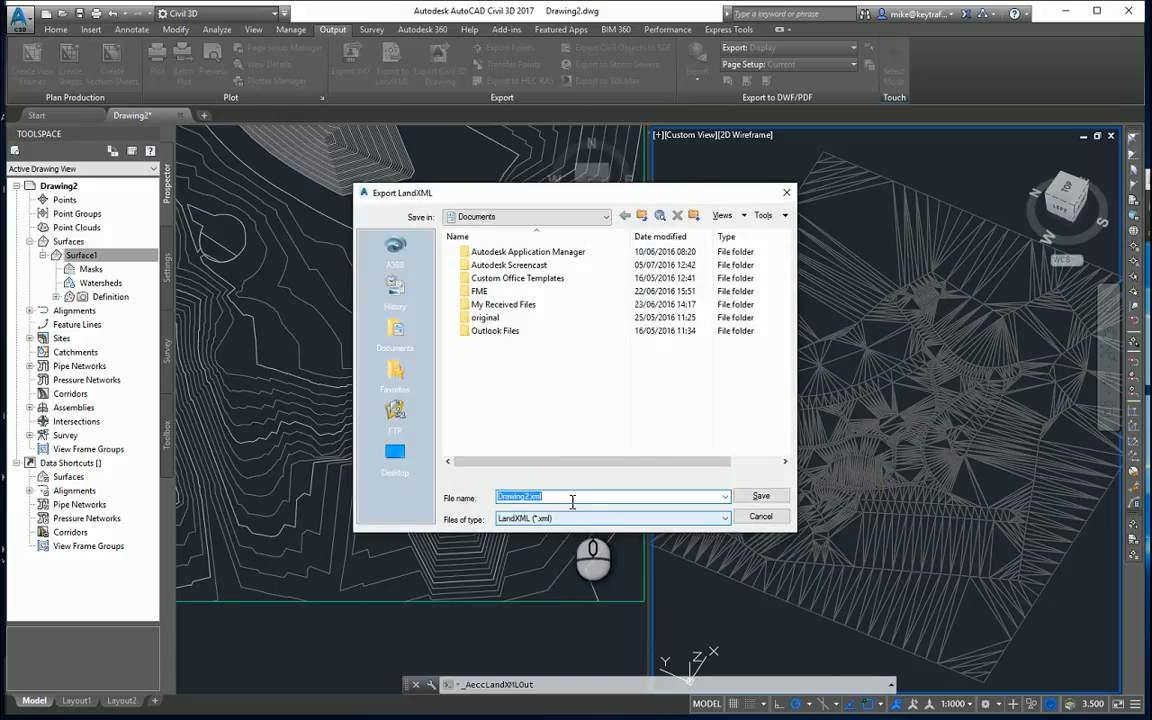
- Choose the LandXML folder inside KeySCAPE Systems Application Data 10.7\Working on drive C as the export destination
left_click(605, 217)
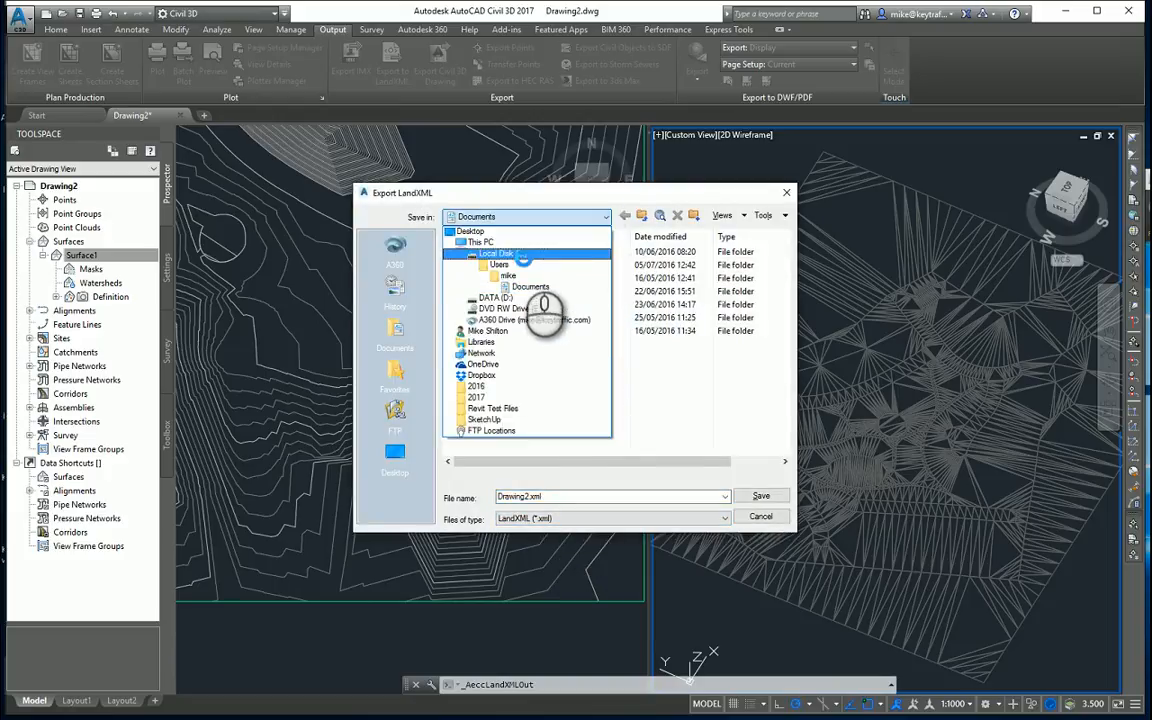
left_click(495, 242)
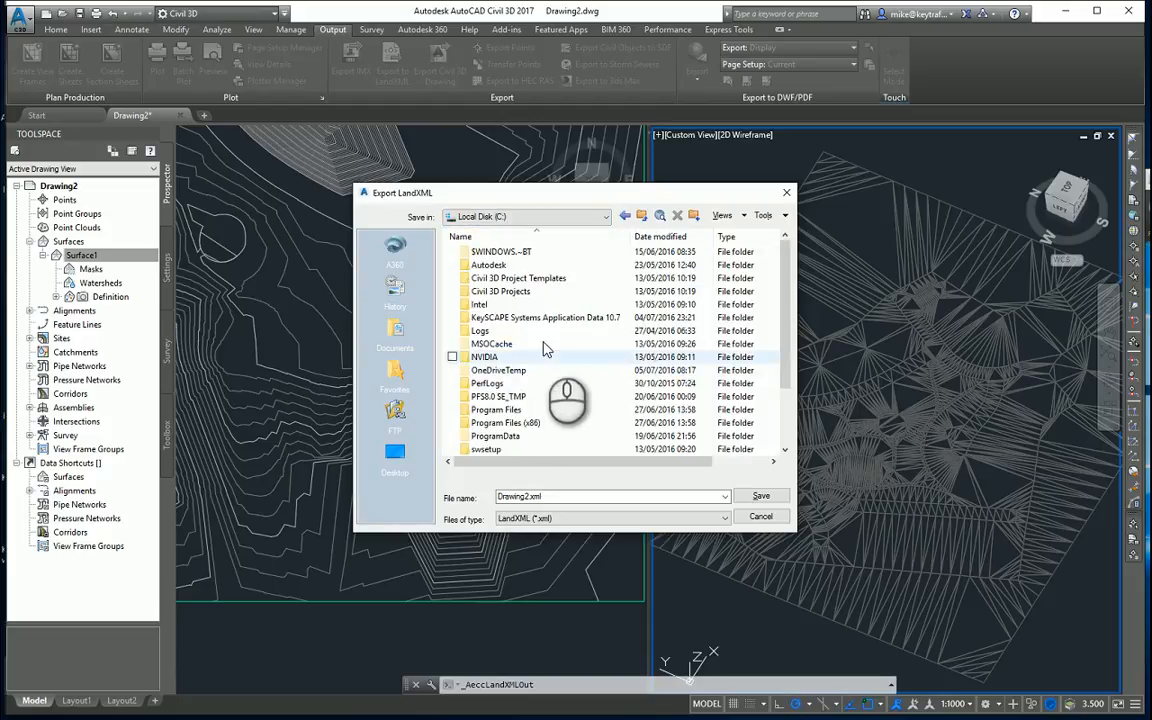
double_click(553, 378)
double_click(500, 271)
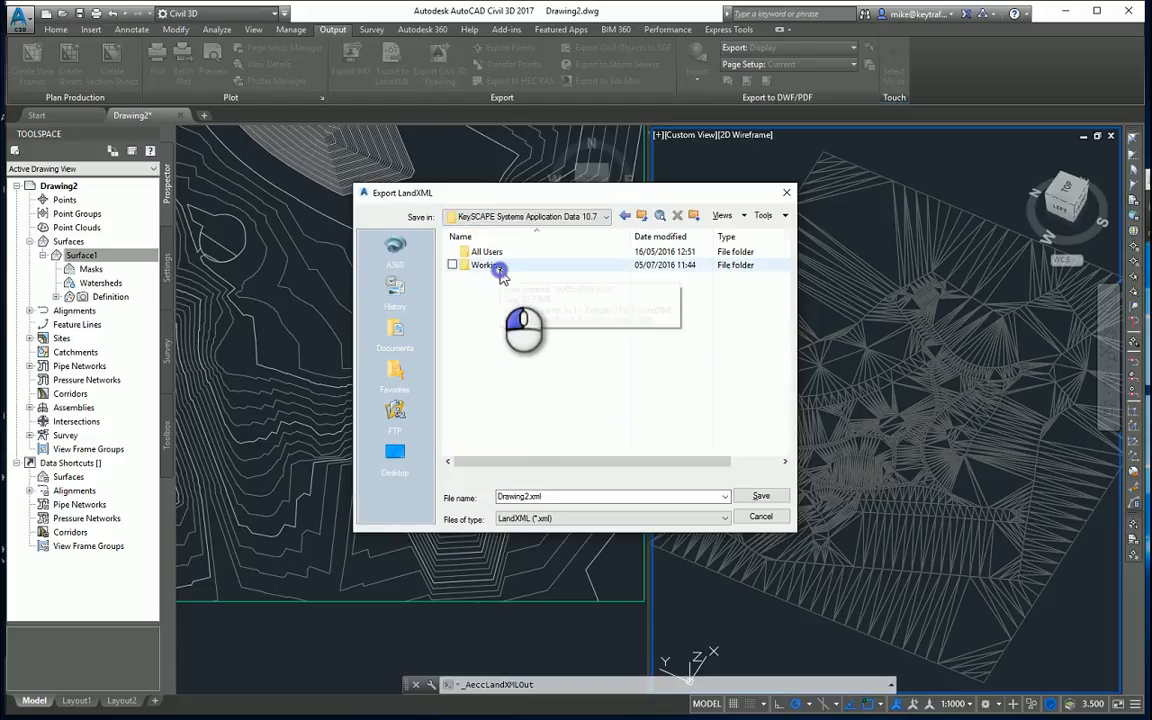
double_click(522, 278)
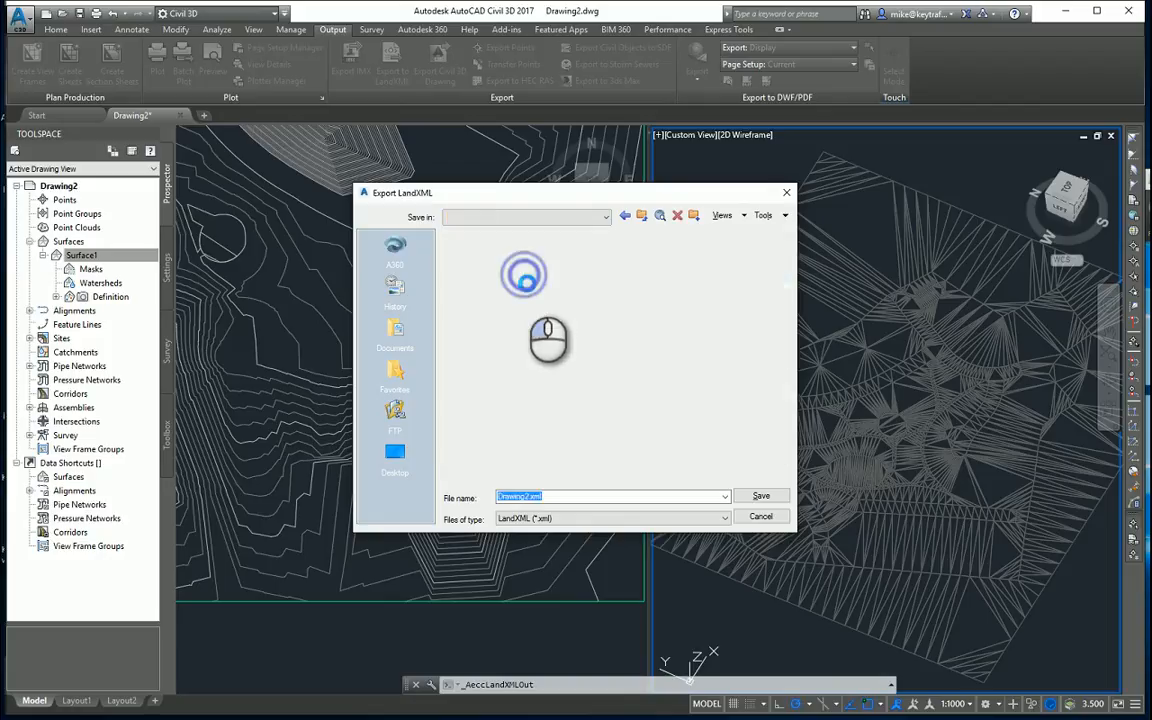
- Name the export file Export from Civil.XML, based on the existing KeySCAPE export's name, and save it
left_click(515, 256)
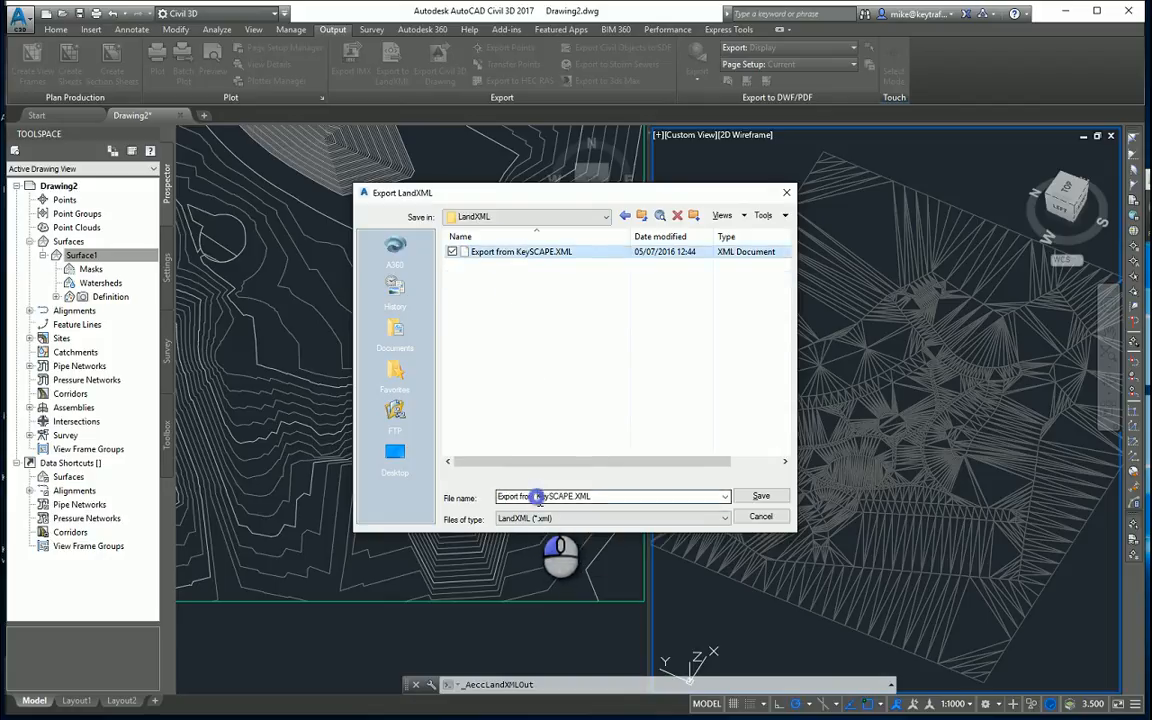
triple_click(538, 497)
left_click_drag(538, 497, 563, 500)
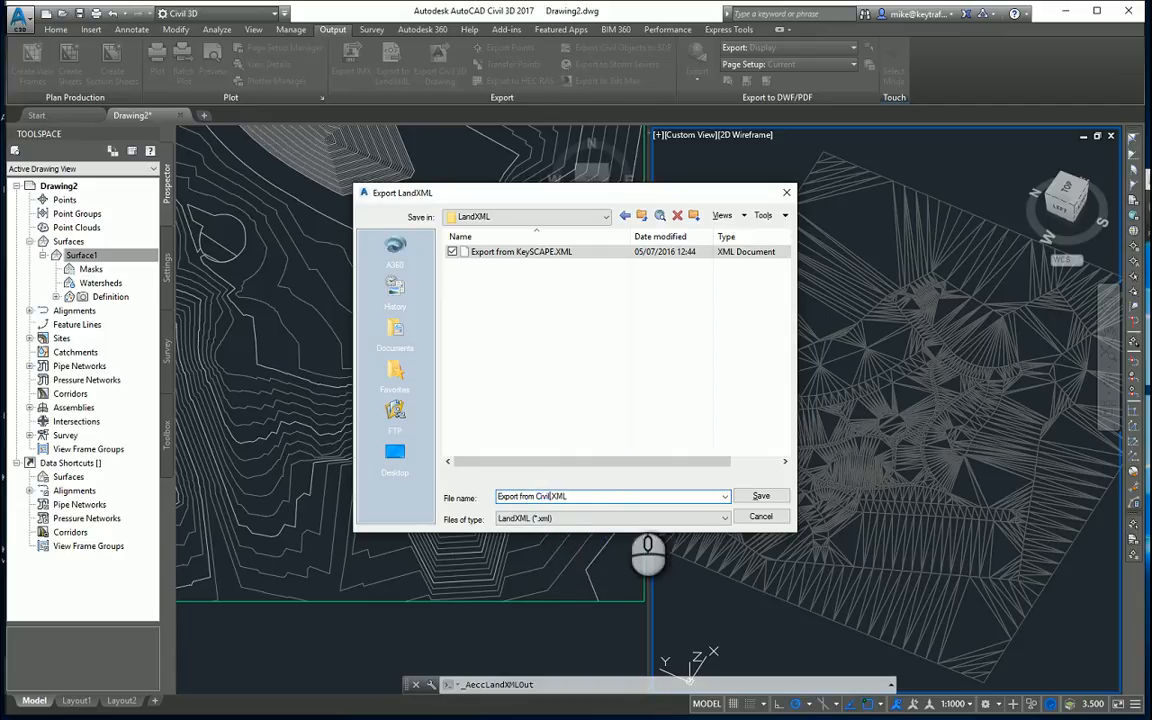
left_click(761, 496)
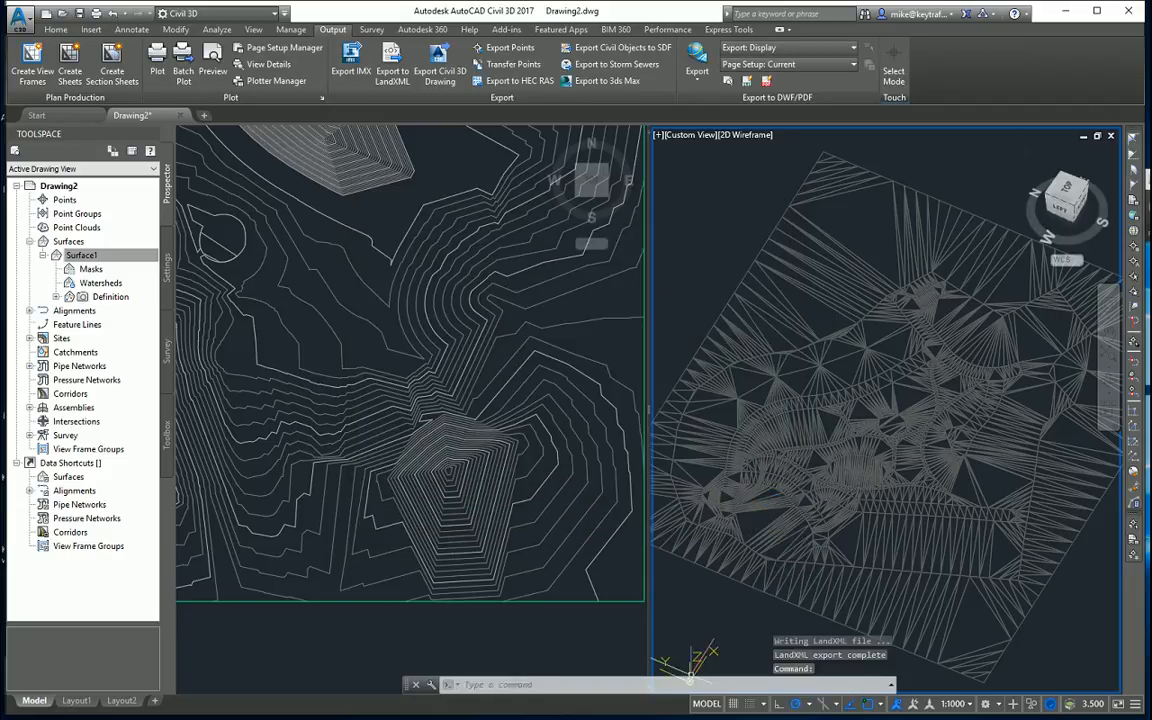
- Switch to the GM with TIN drawing in KeySCAPE Design Studio and start a LandXML import
mouse_move(585, 712)
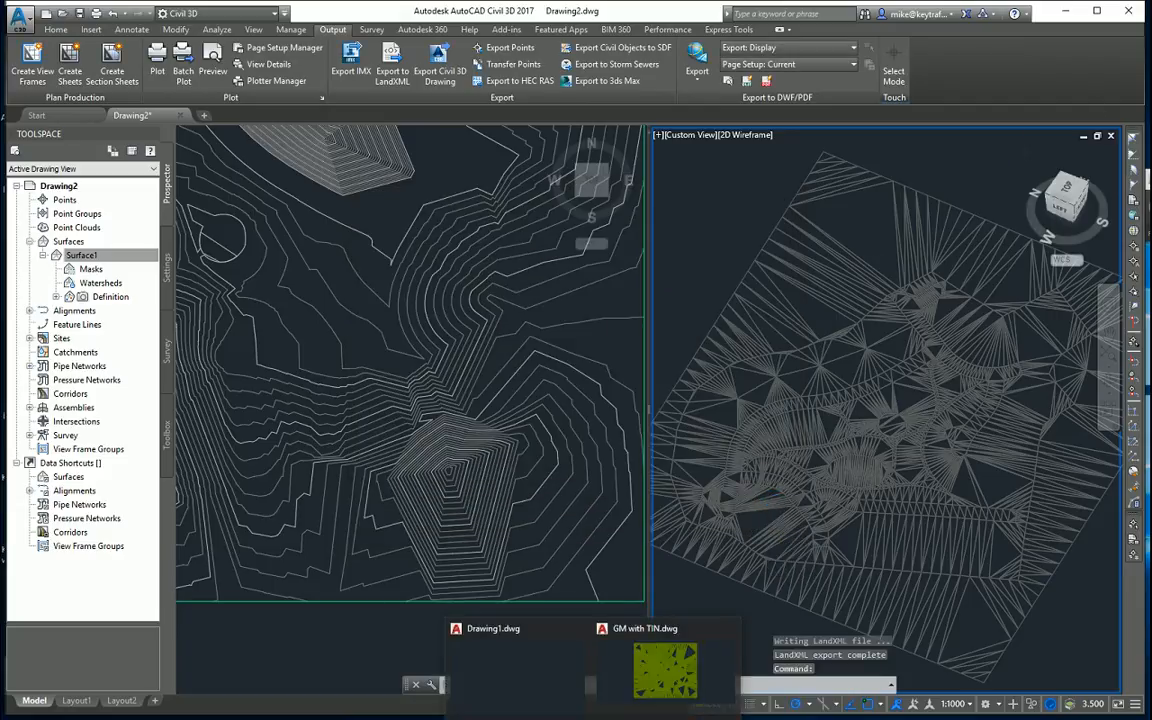
left_click(665, 681)
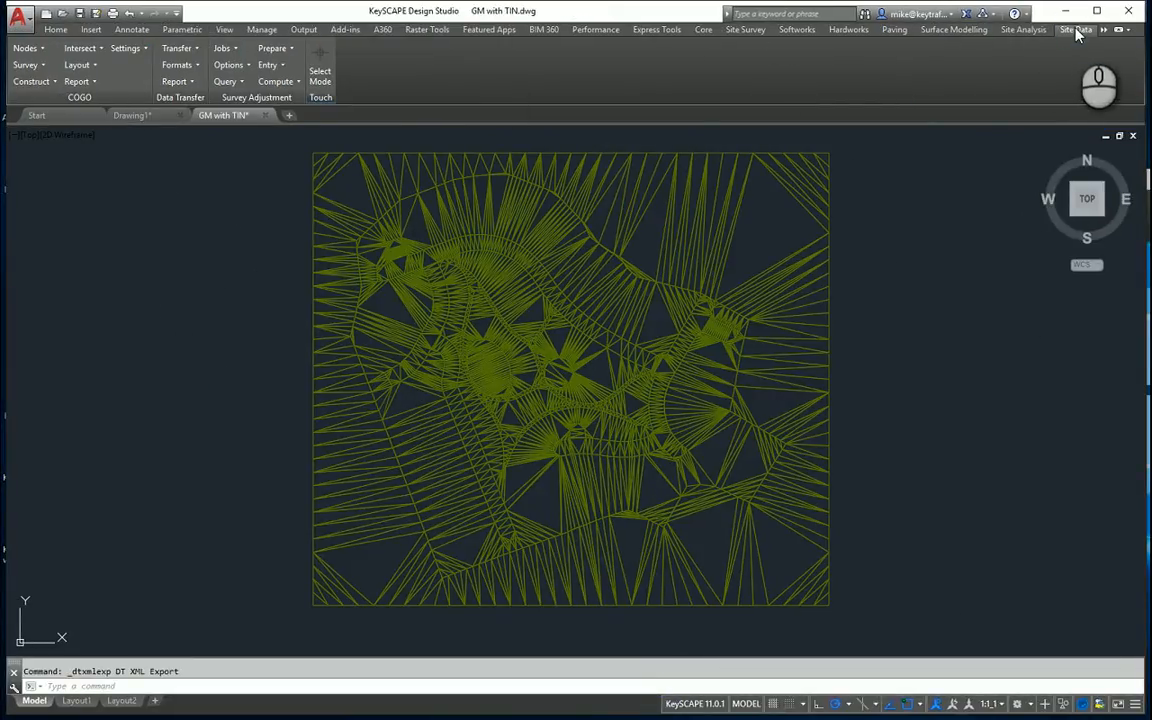
left_click(197, 52)
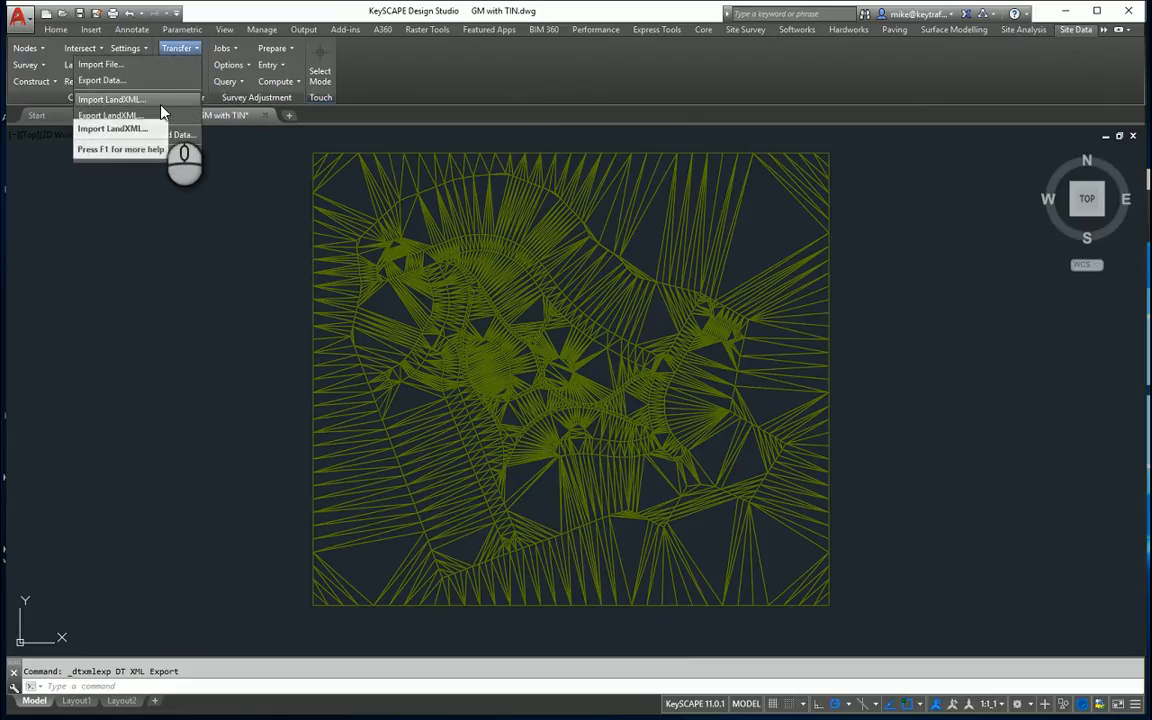
left_click(158, 101)
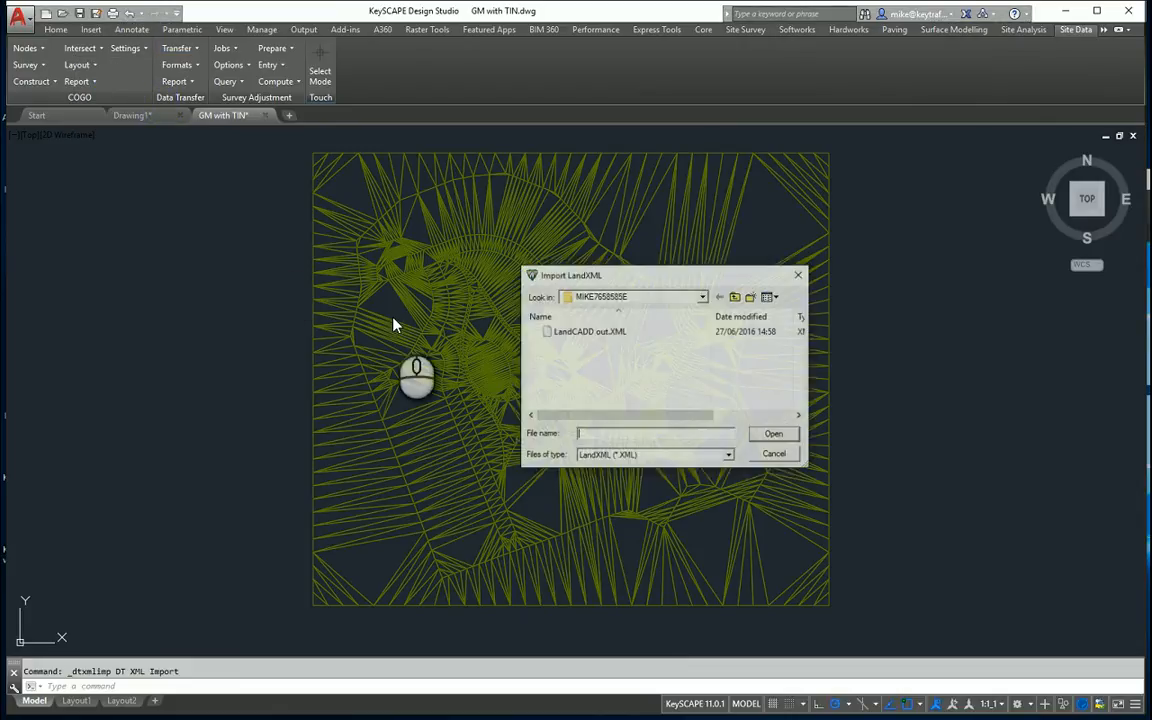
- Open Export from Civil.XML from C:\KeySCAPE Systems Application Data 10.7\Working\LandXML as the file to import
left_click(704, 297)
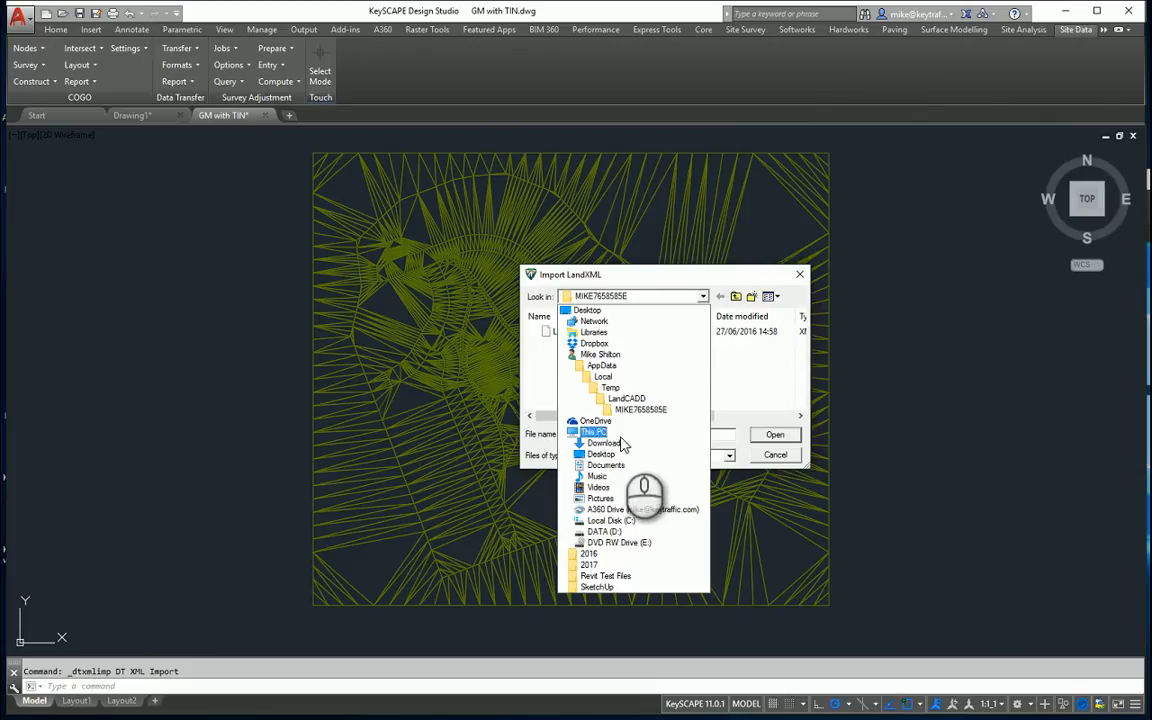
left_click(624, 434)
left_click(800, 390)
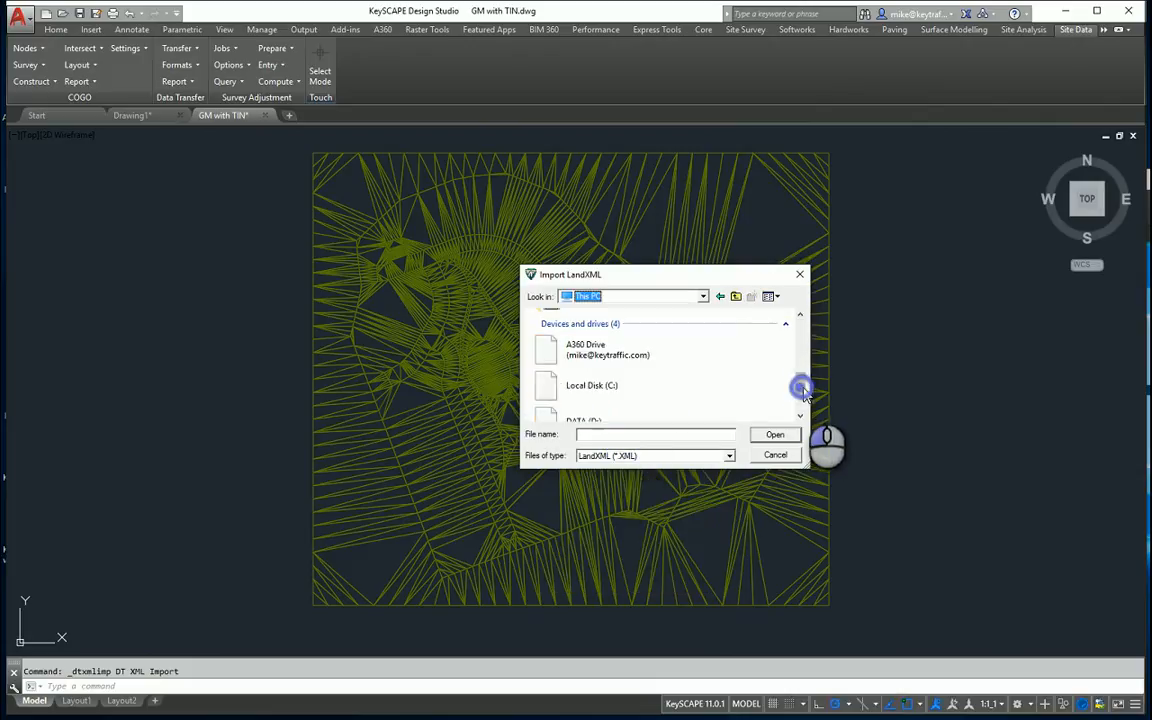
double_click(677, 384)
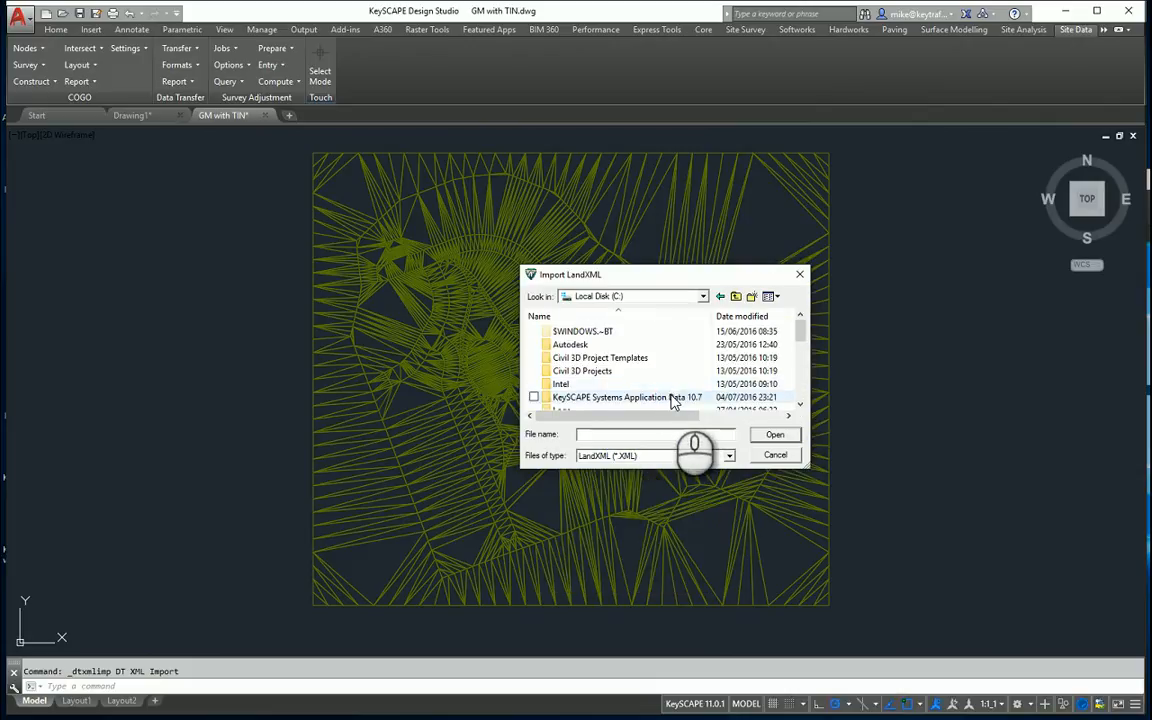
double_click(672, 398)
left_click(593, 346)
double_click(593, 346)
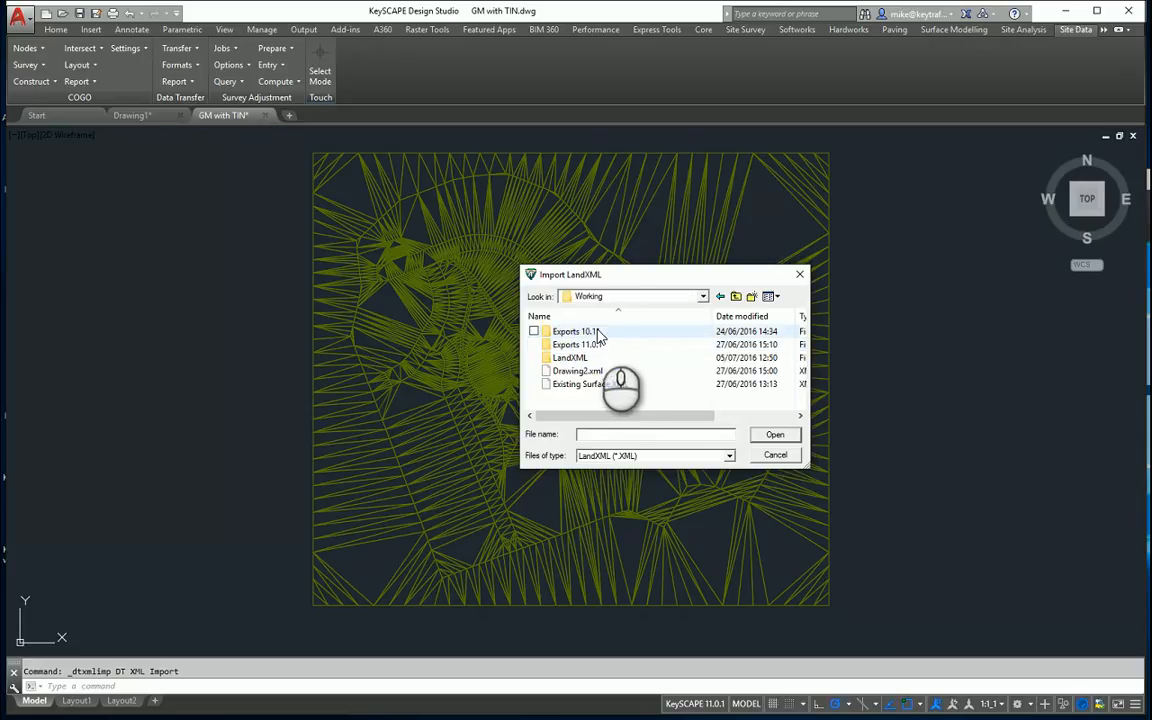
double_click(606, 356)
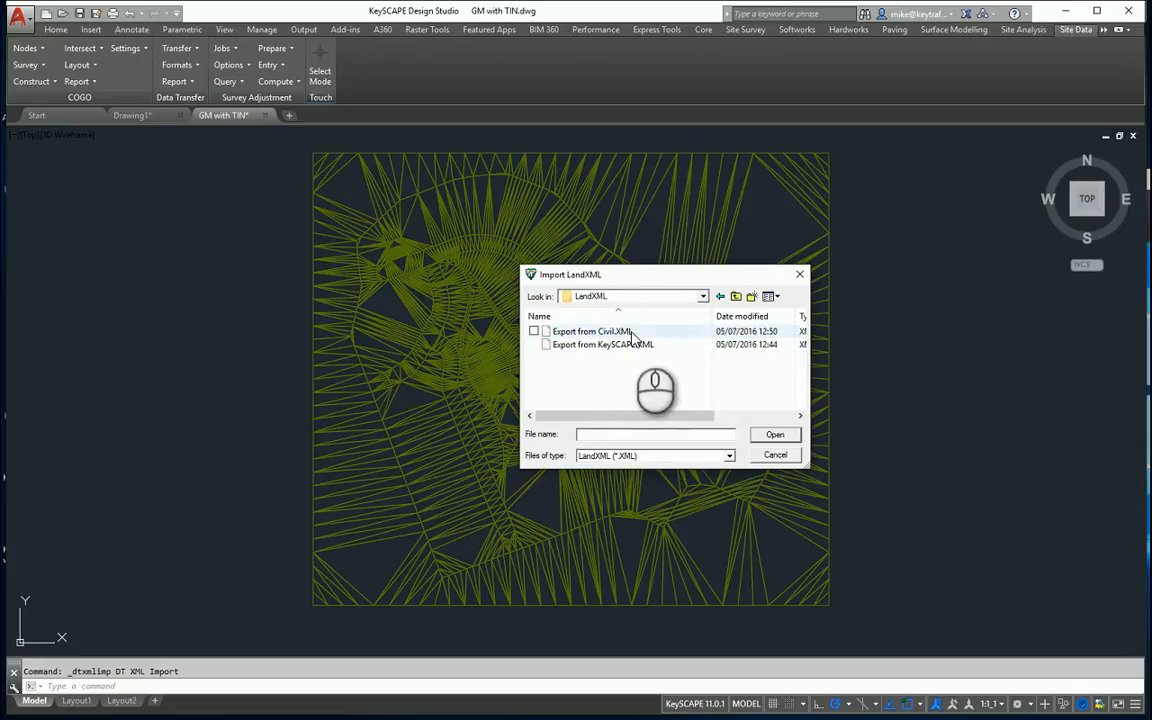
left_click(630, 333)
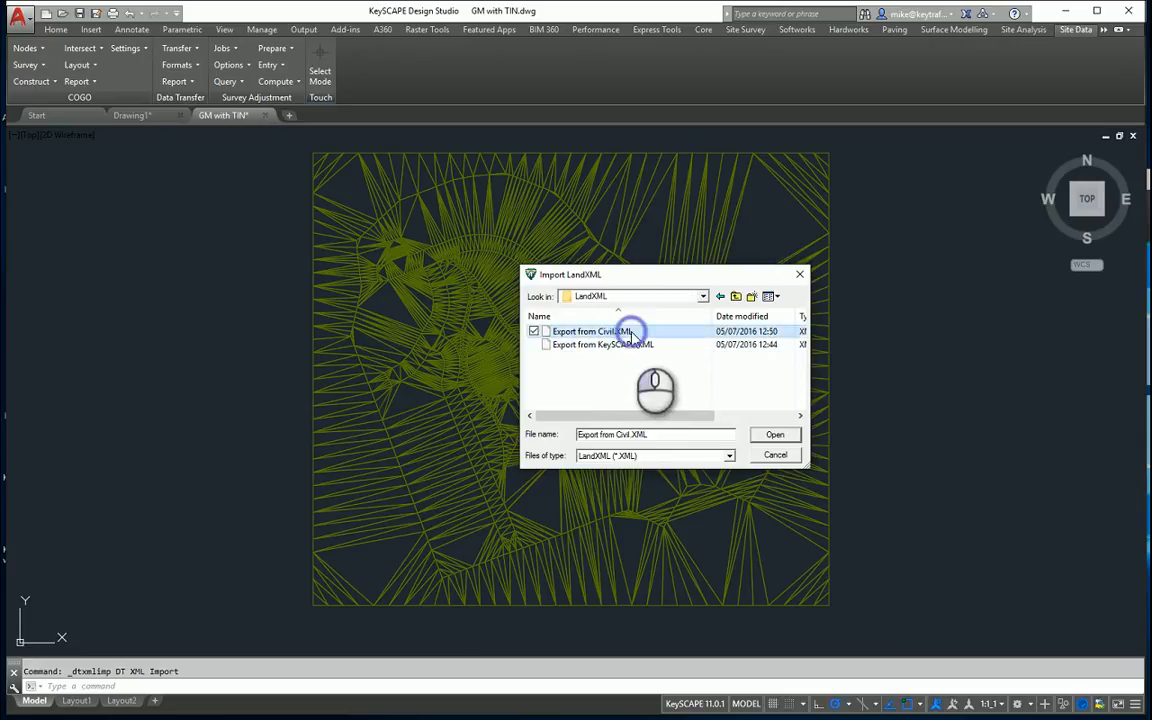
left_click(773, 440)
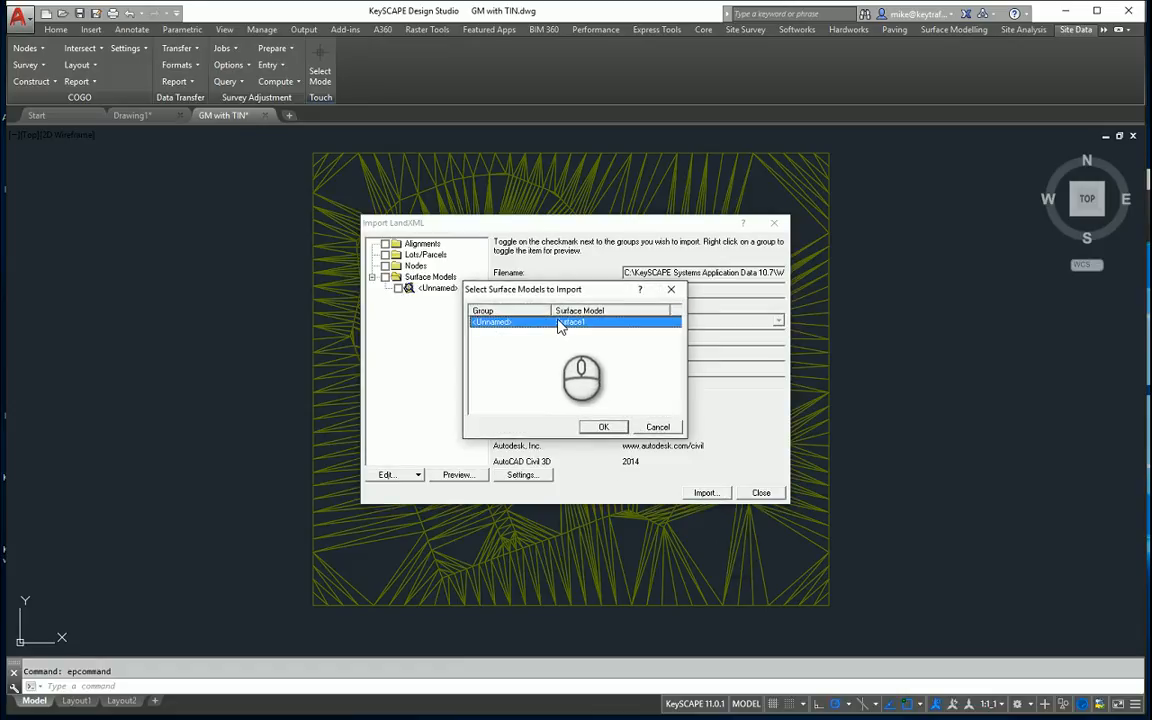
- Import Surface1 as a new surface model named Surface2, with intermediate and index contours made
left_click(604, 427)
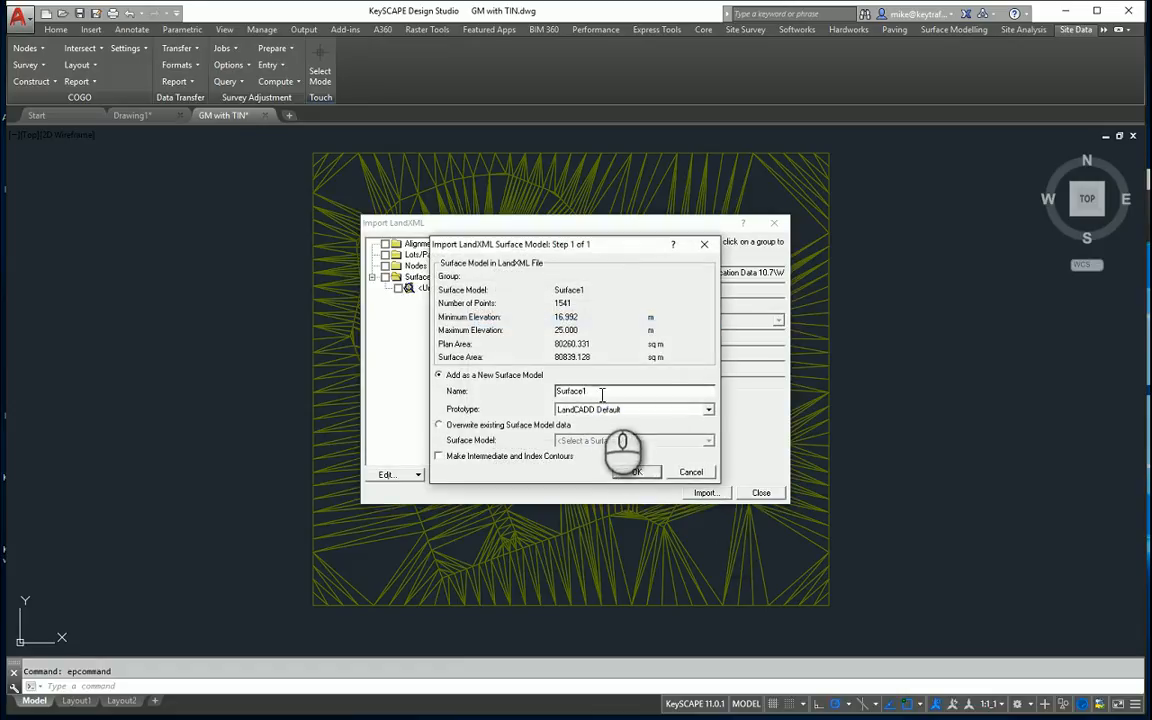
left_click(594, 390)
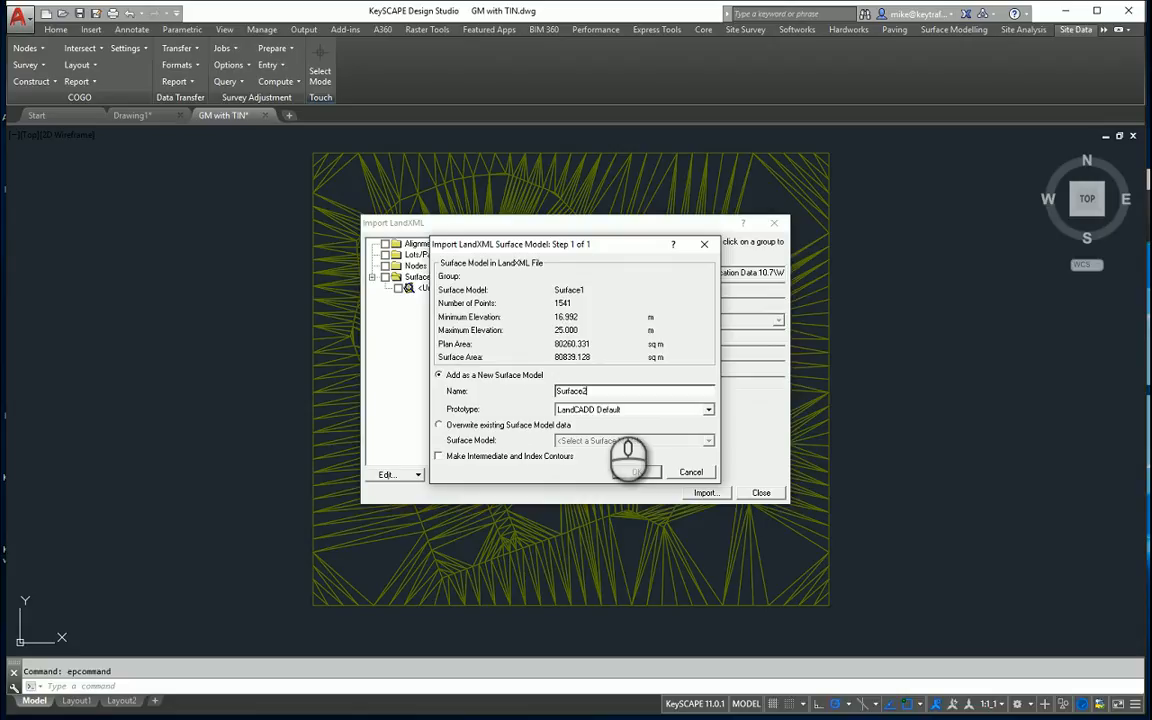
left_click(438, 457)
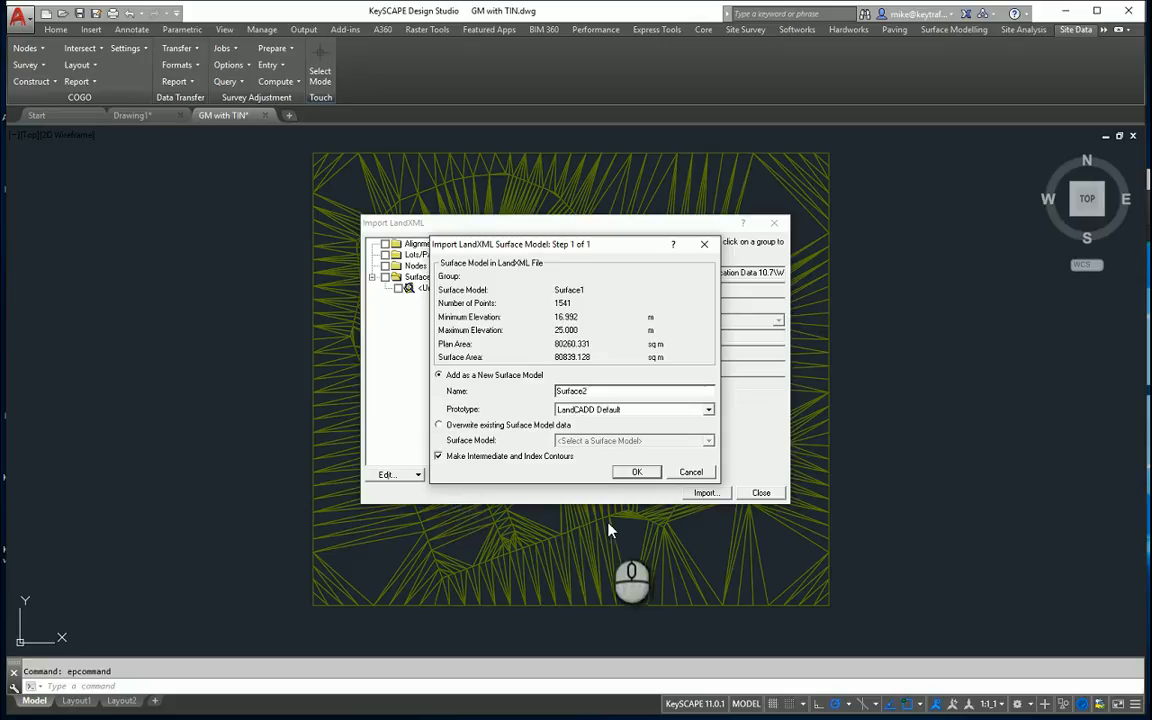
left_click(636, 474)
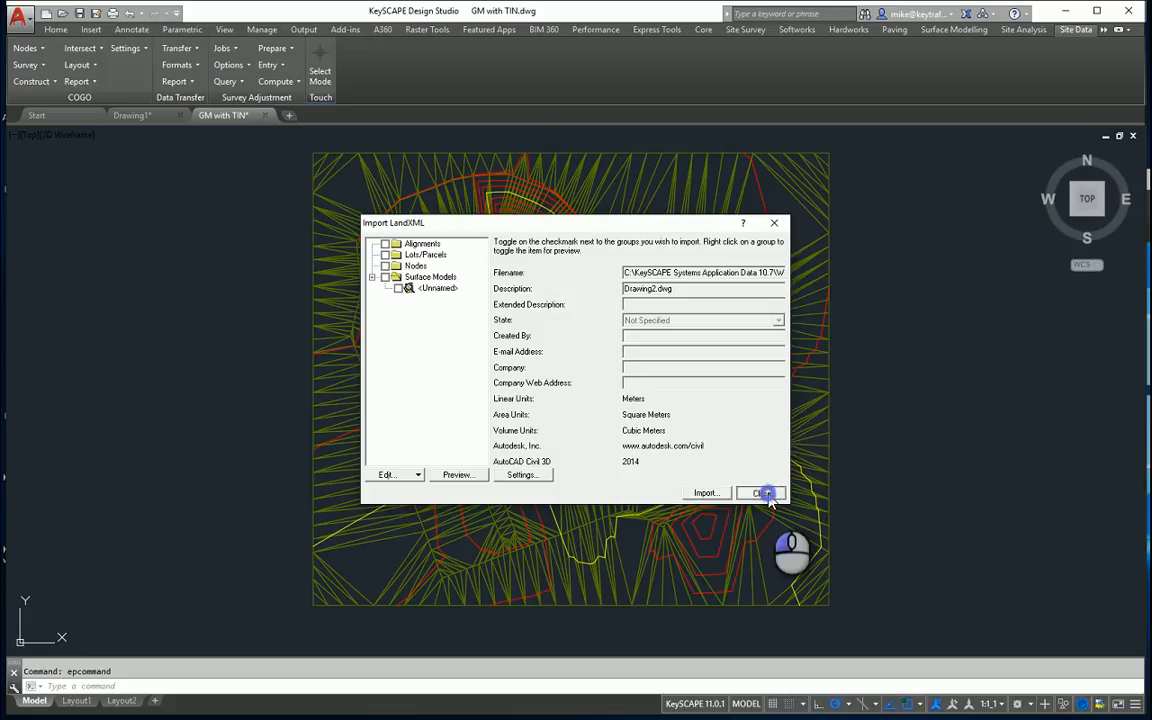
- Close the LandXML import and freeze the TIN layer so only the contours remain displayed
left_click(764, 493)
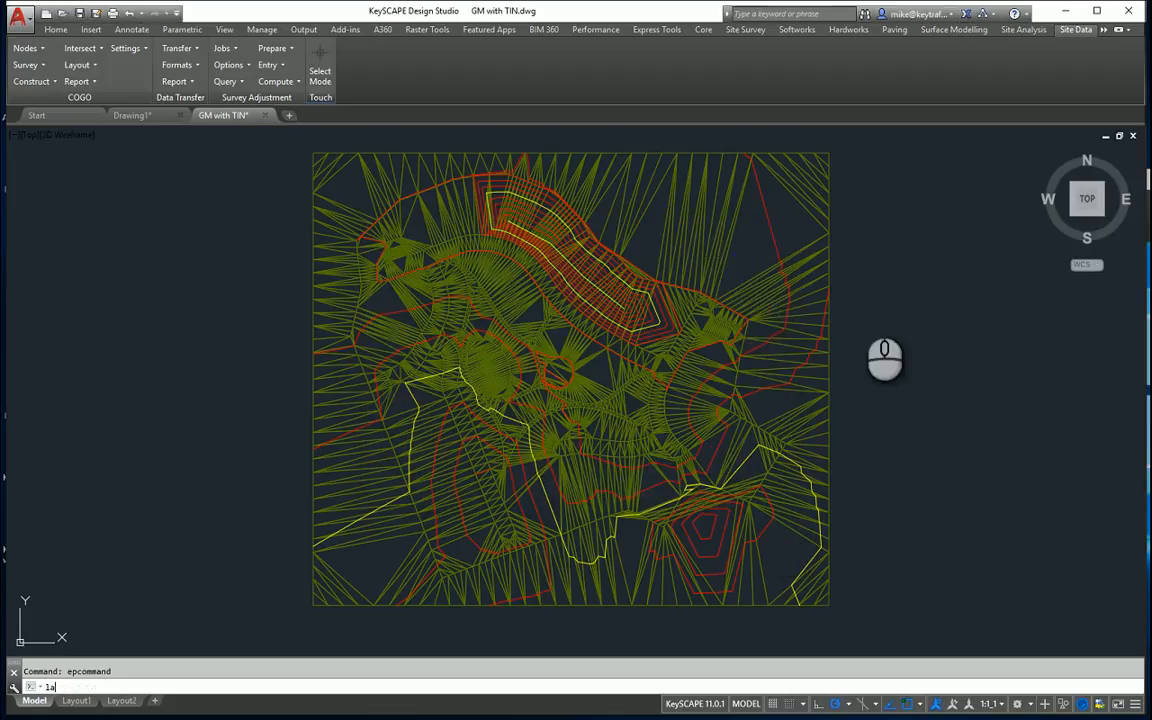
key("Return")
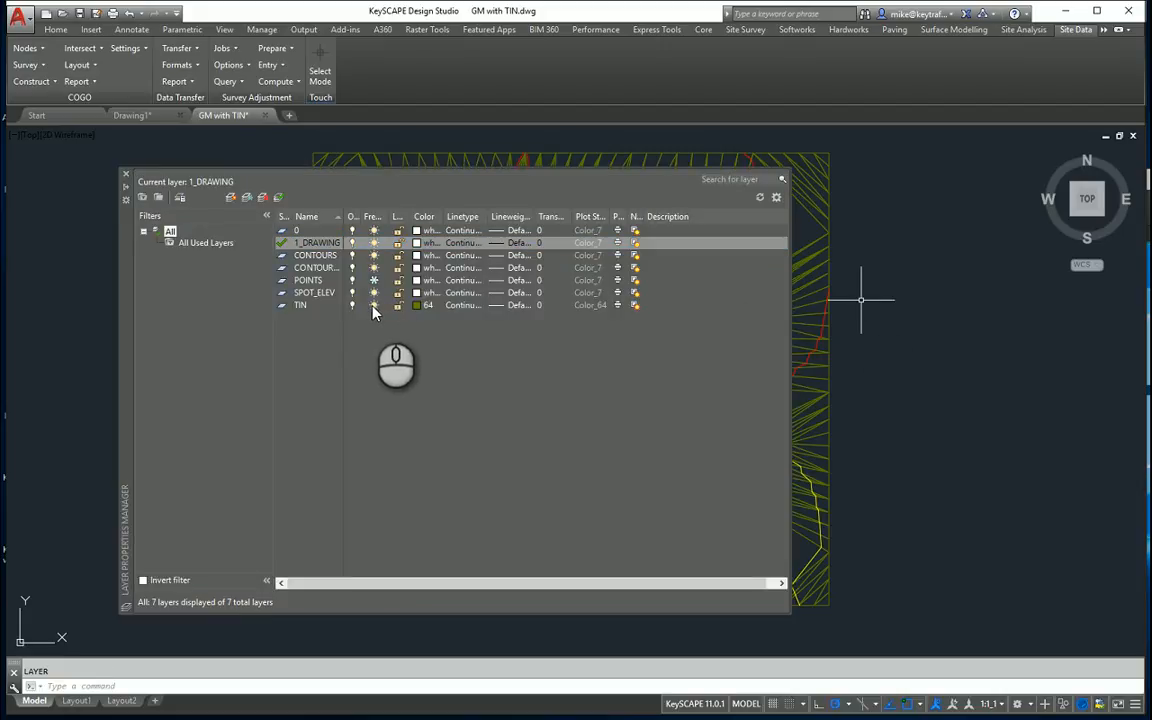
left_click(420, 320)
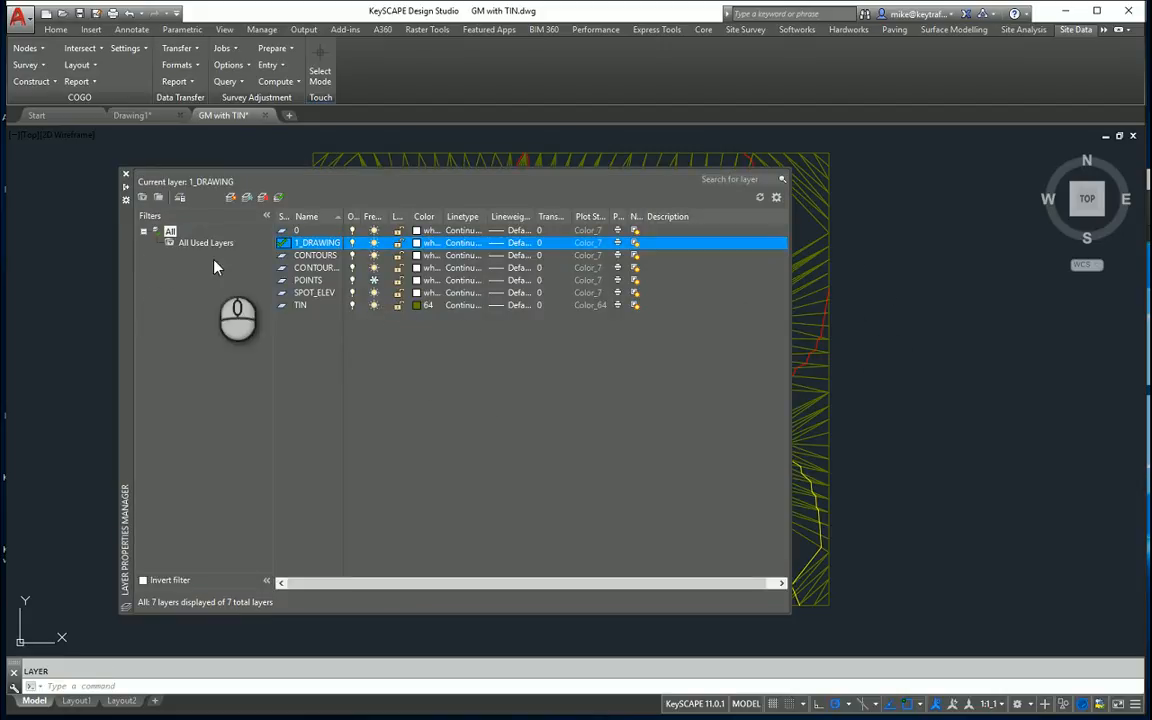
left_click(374, 305)
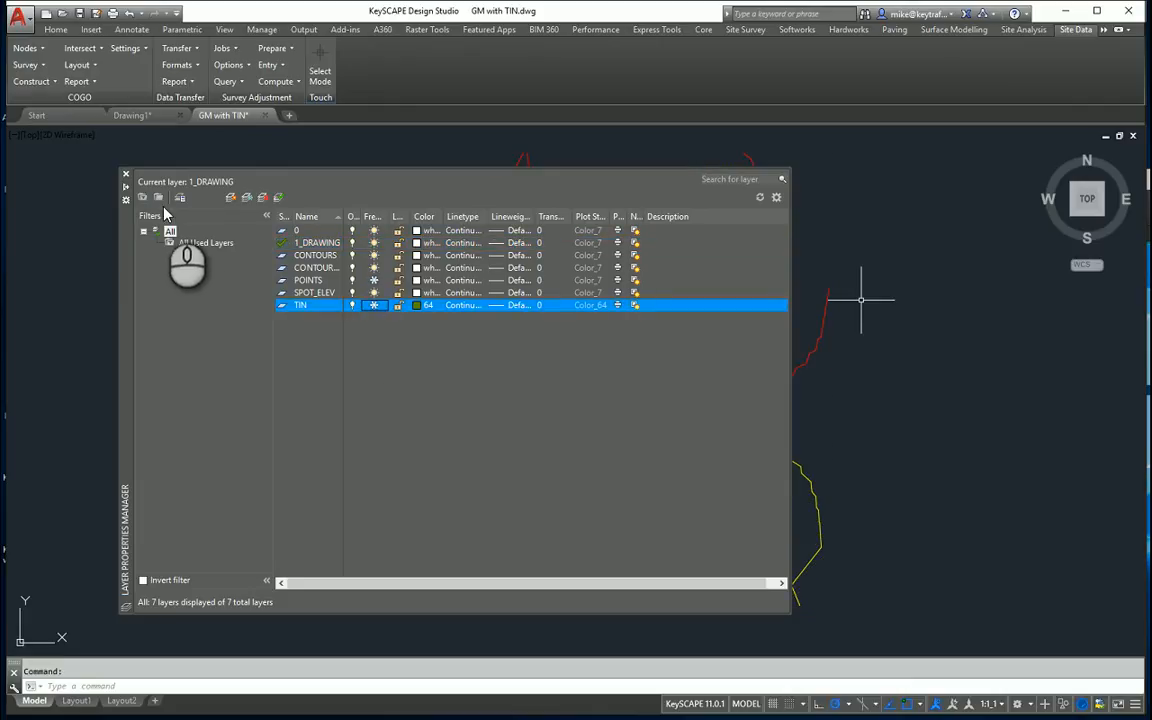
left_click(125, 174)
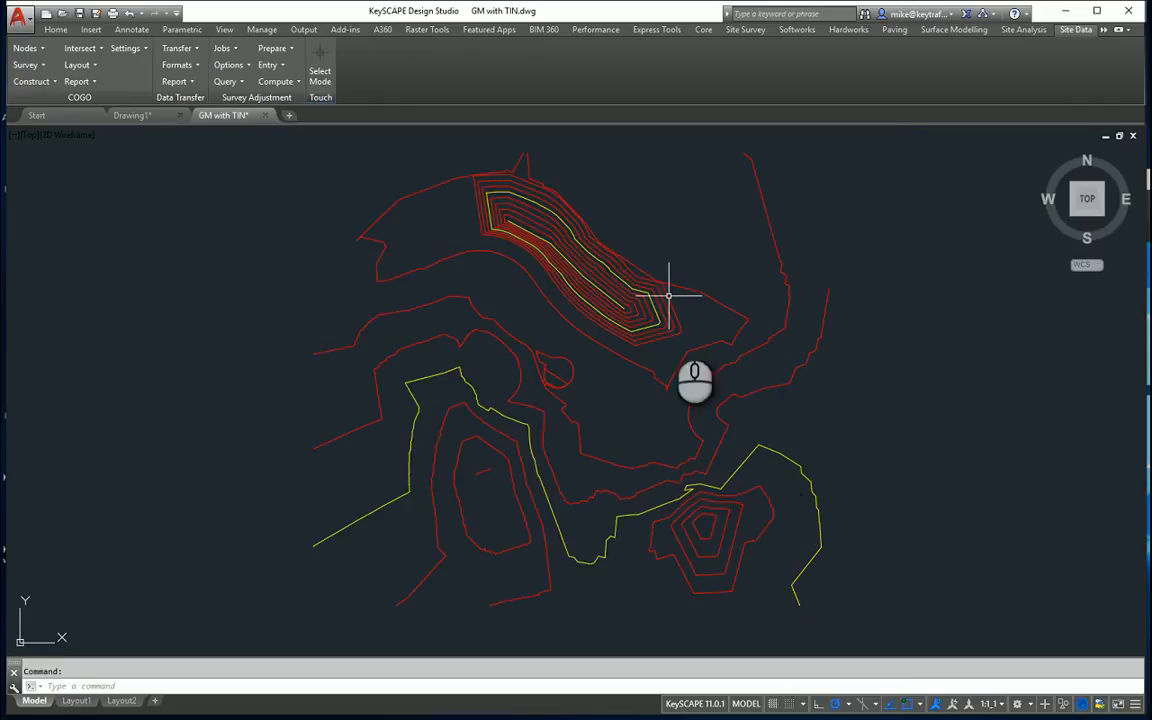
middle_click_drag(702, 244, 705, 268)
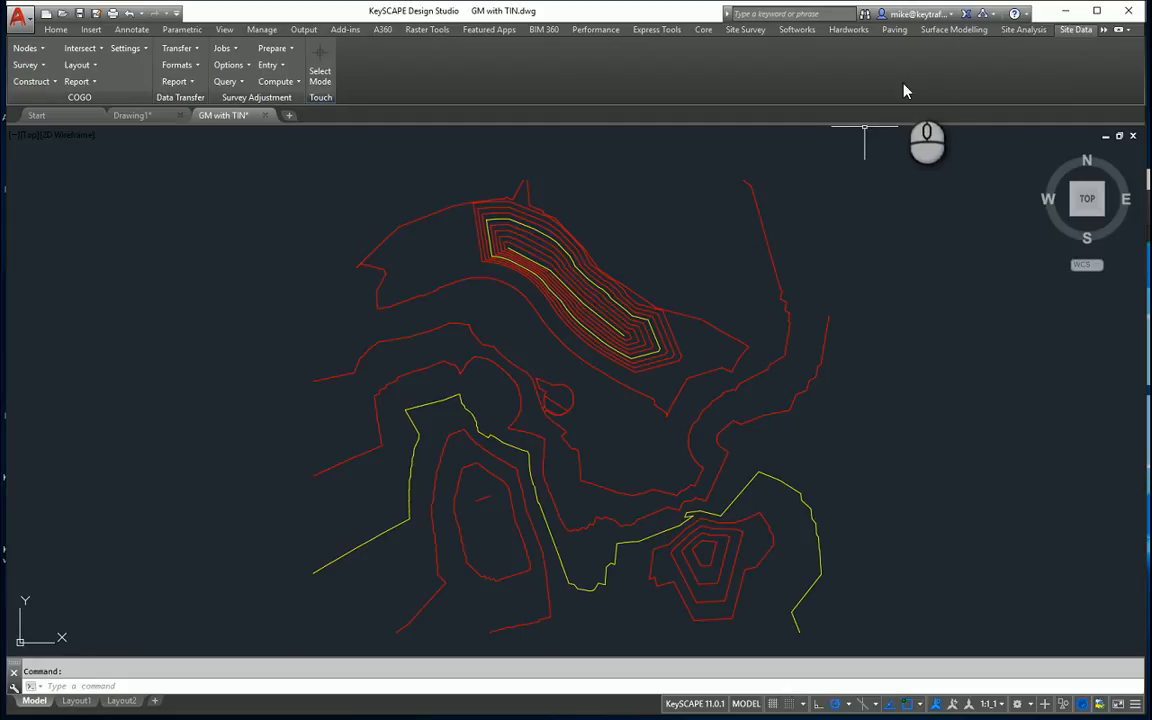
- Start placing triangles in the drawing, with Surface2 as the surface model
left_click(953, 30)
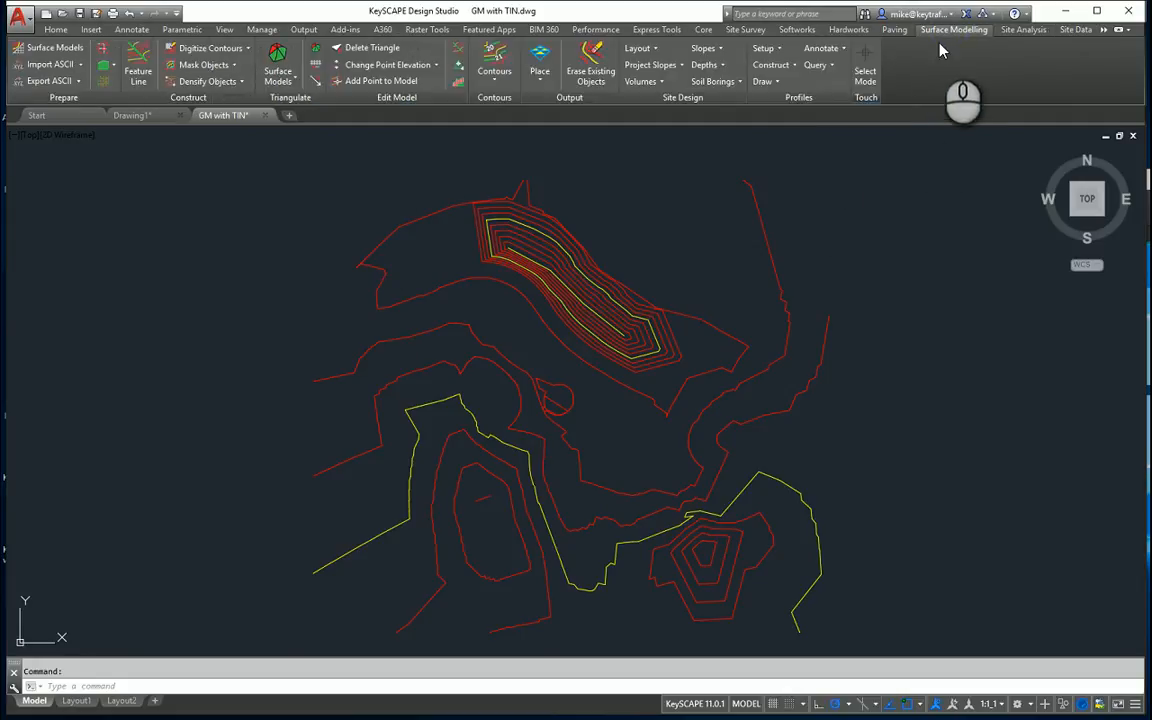
left_click(539, 84)
left_click(526, 136)
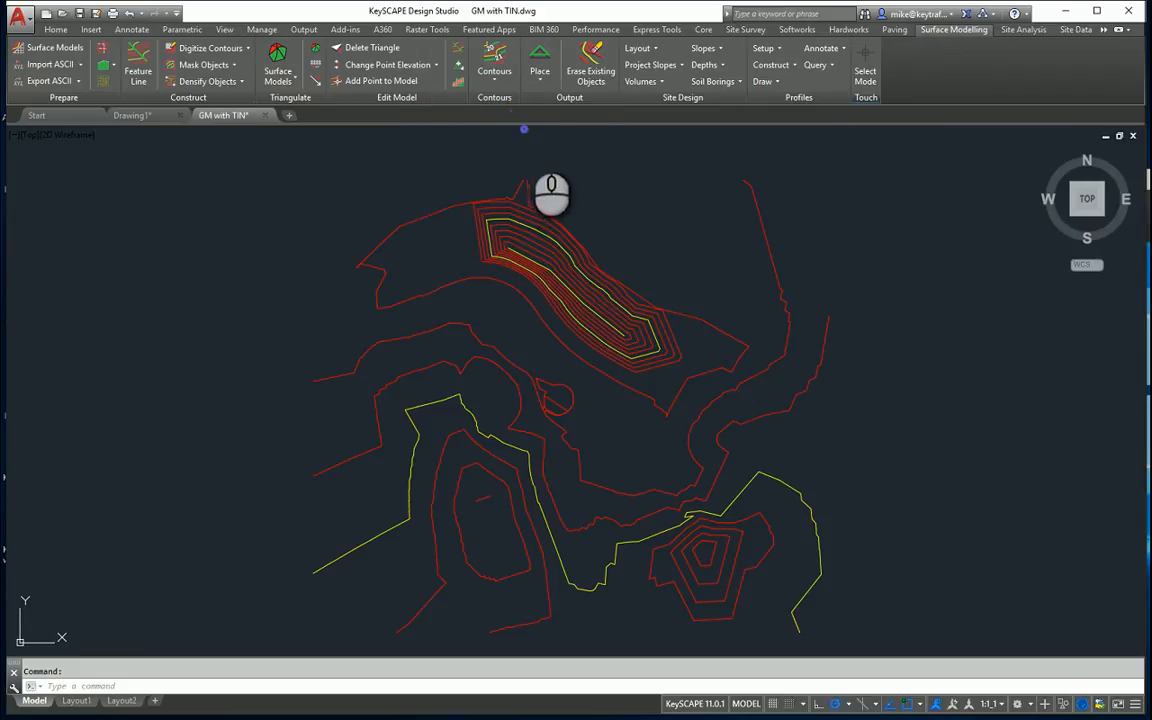
left_click(674, 310)
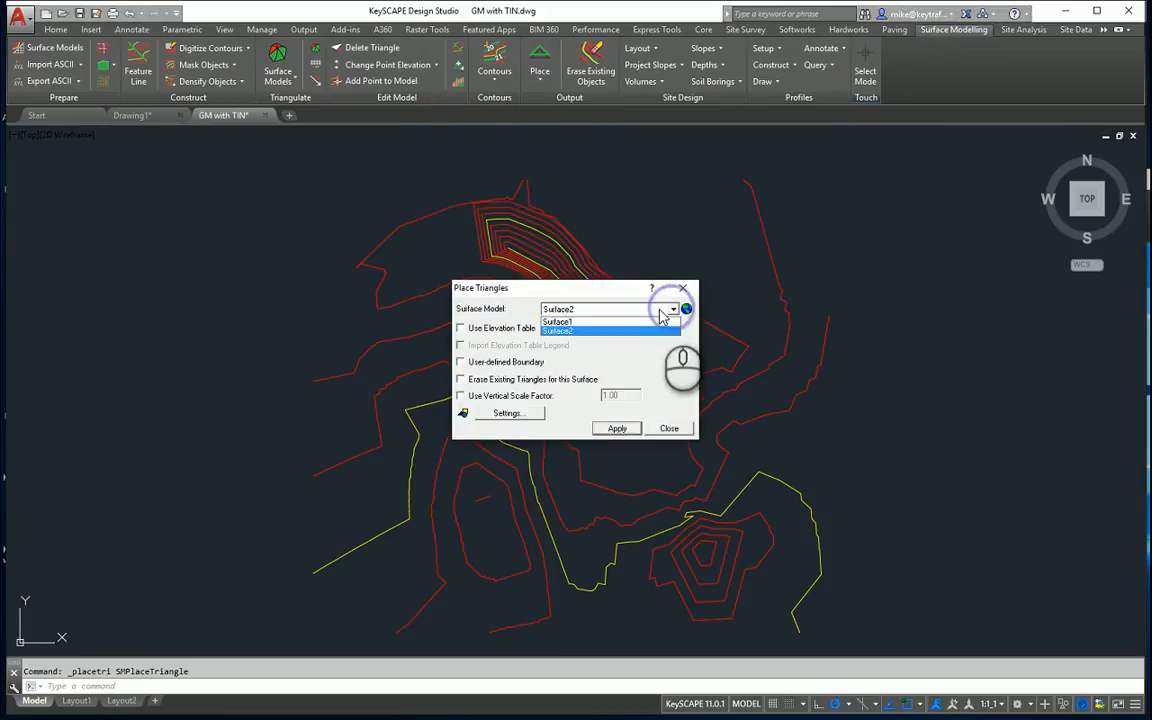
left_click(634, 327)
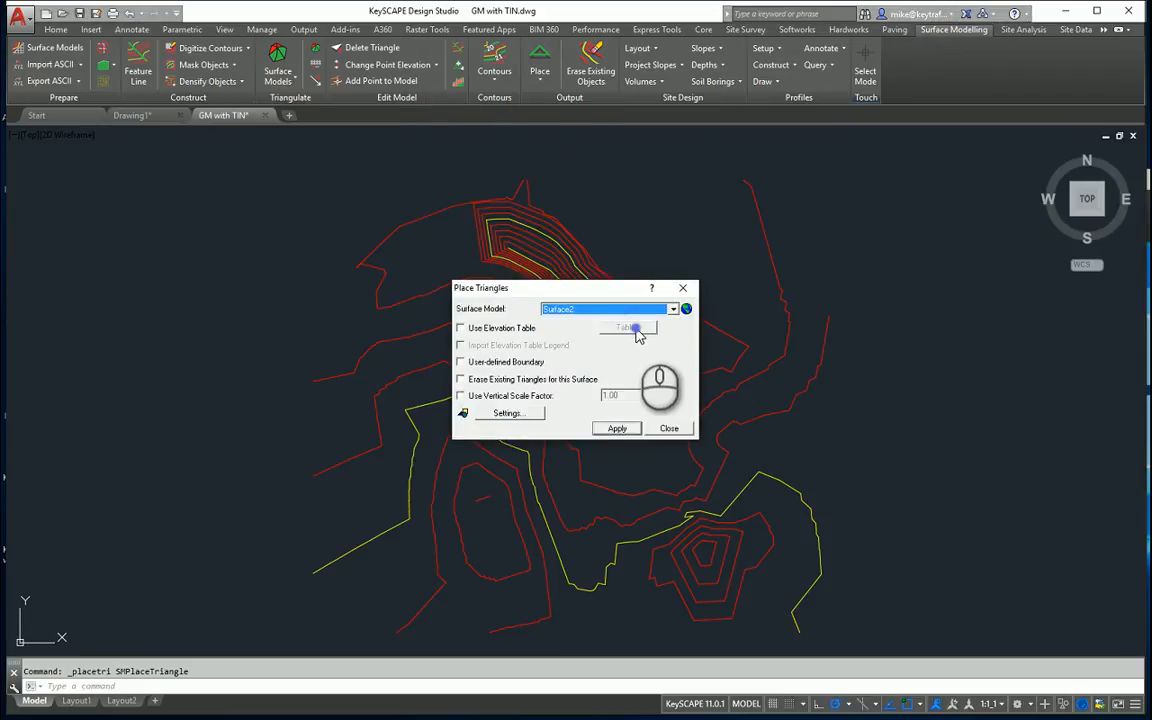
- Send Surface2's triangles to a new layer whose name begins with "TIN - From C", and place them in the drawing
left_click(505, 413)
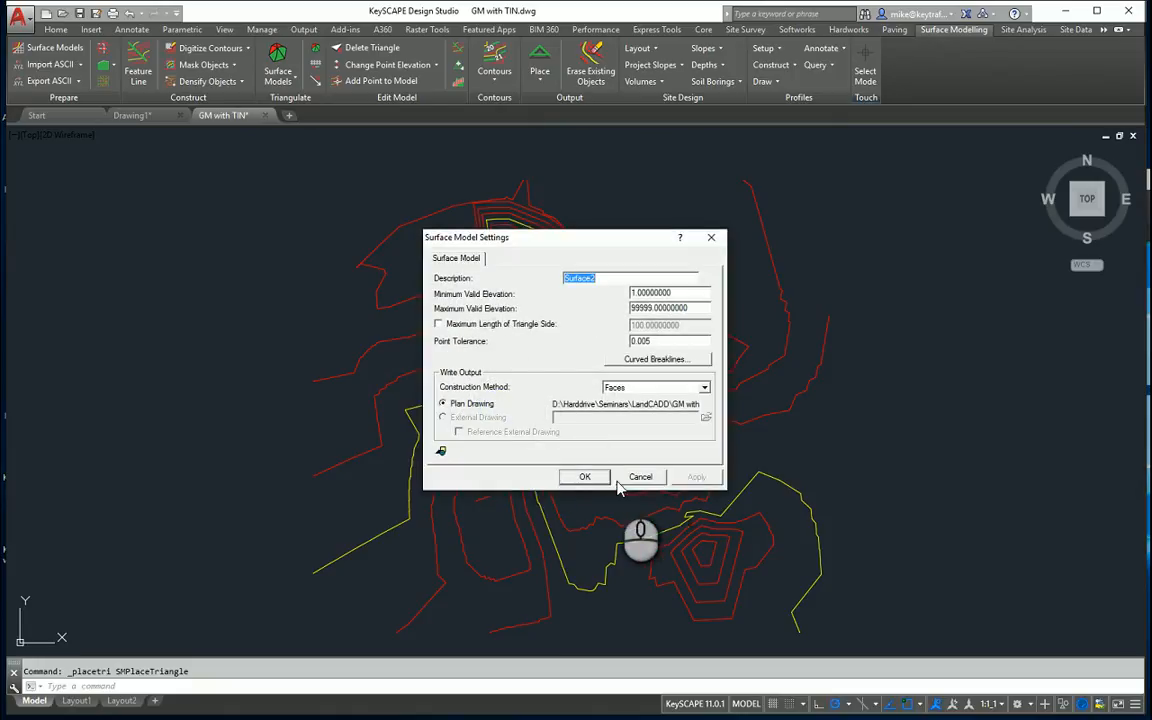
left_click(441, 451)
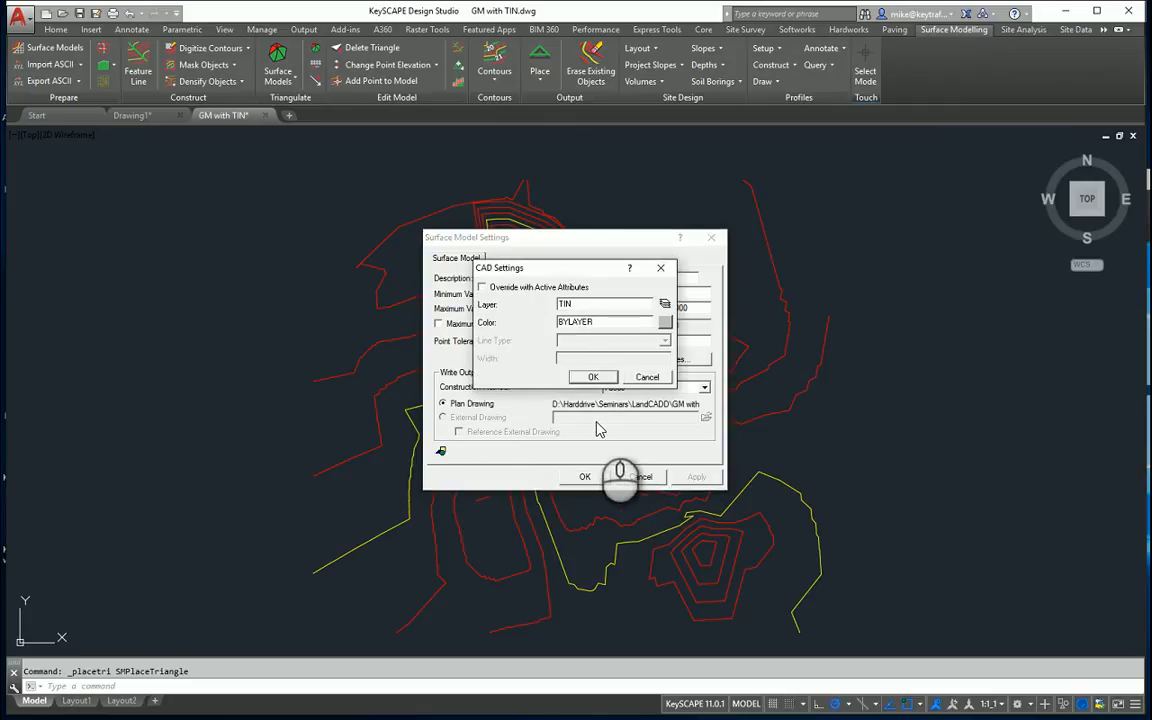
left_click(591, 305)
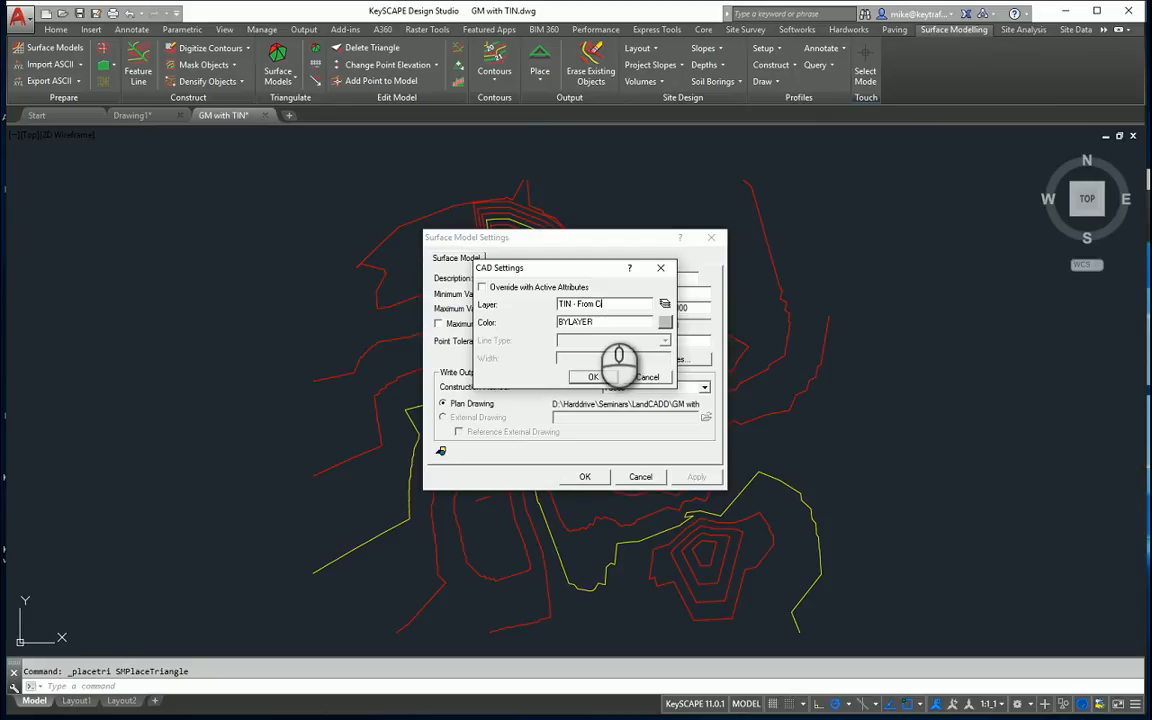
left_click(593, 378)
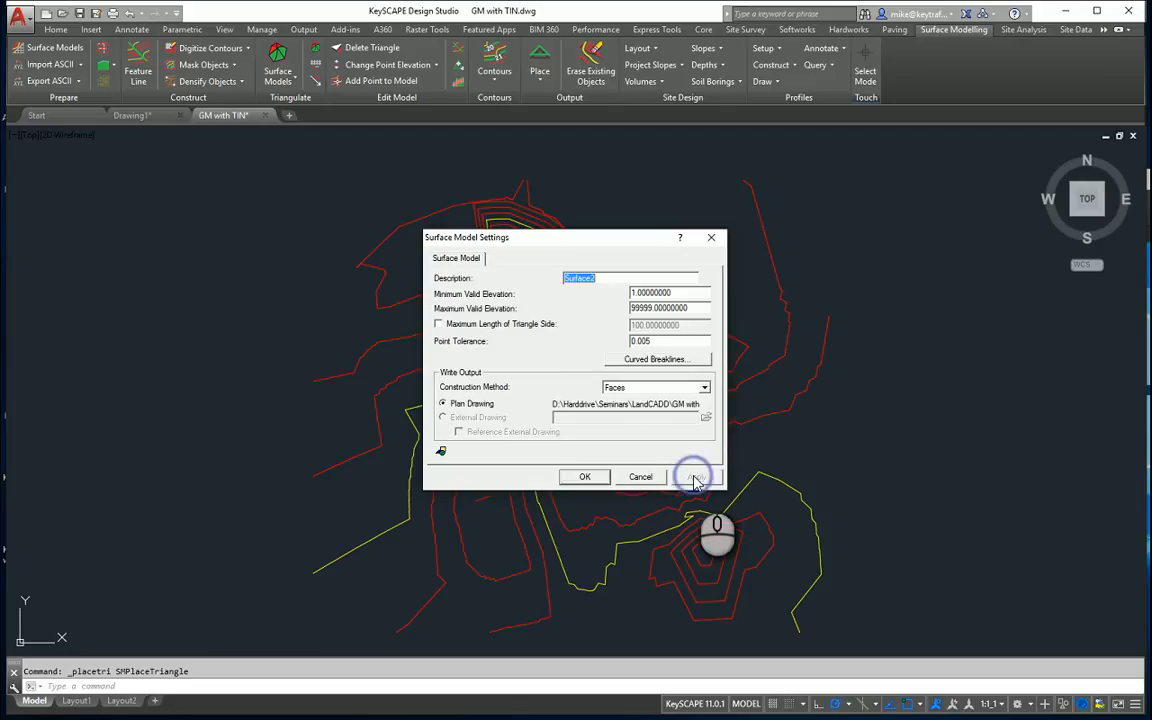
left_click(585, 476)
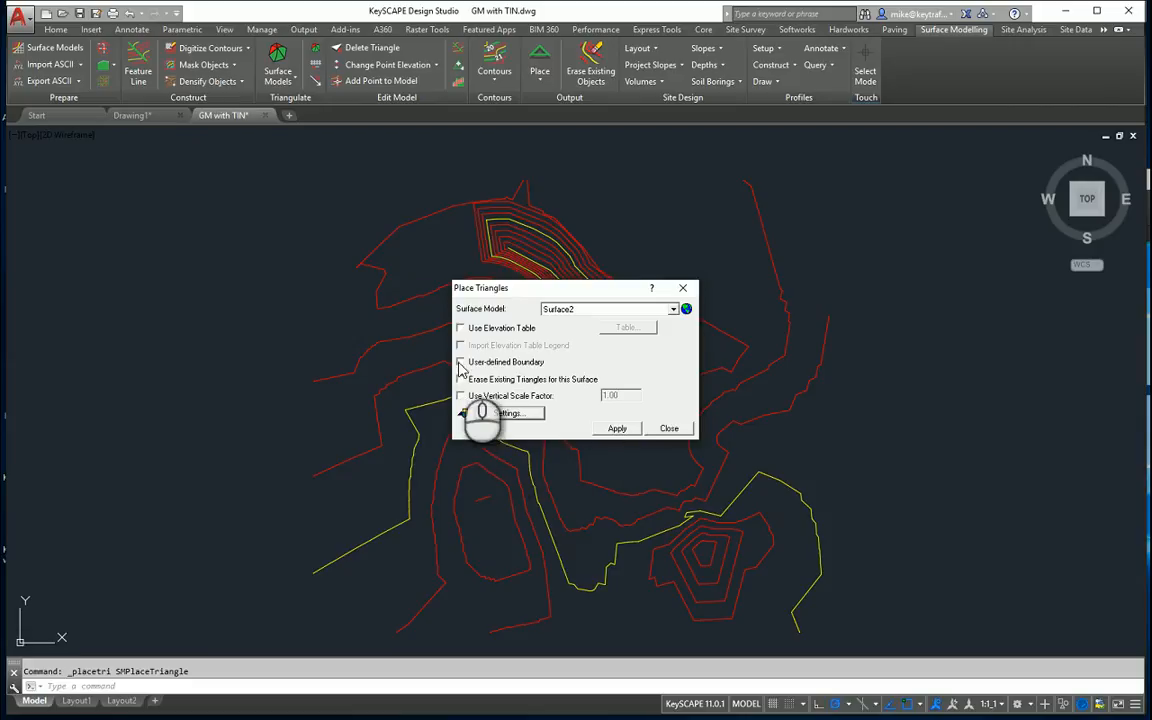
left_click(618, 428)
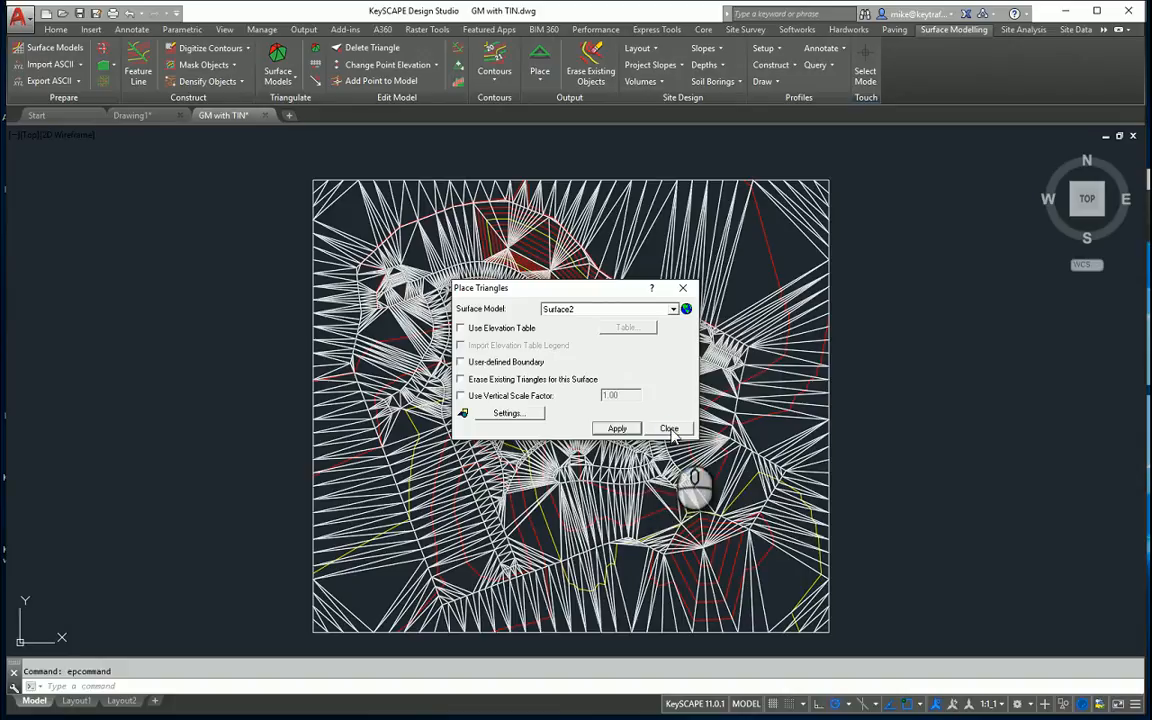
left_click(666, 426)
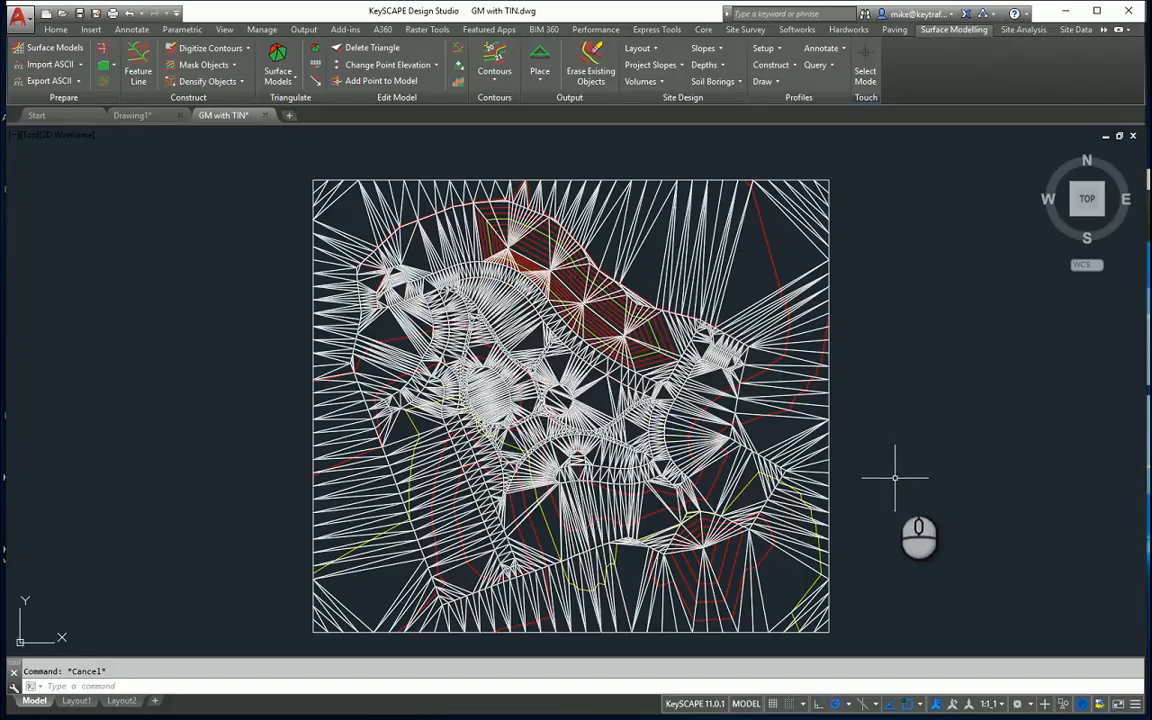
- Set the colour of the new "TIN - From" layer to red and thaw the original TIN layer
key("Return")
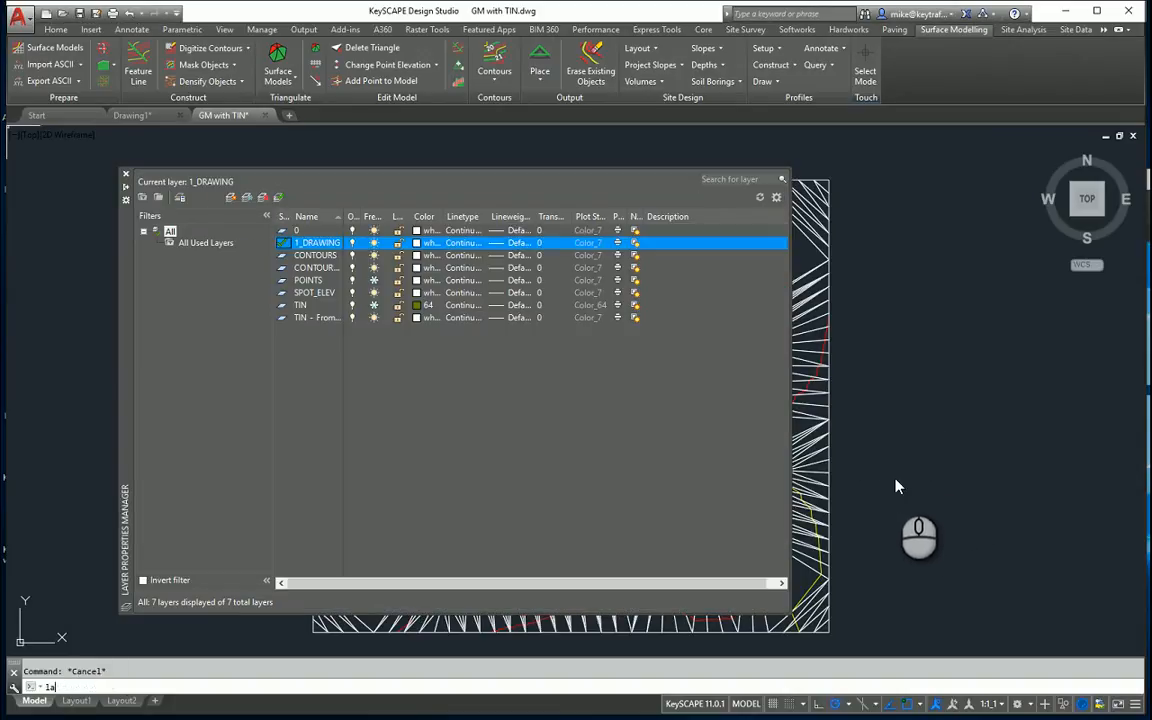
left_click(416, 318)
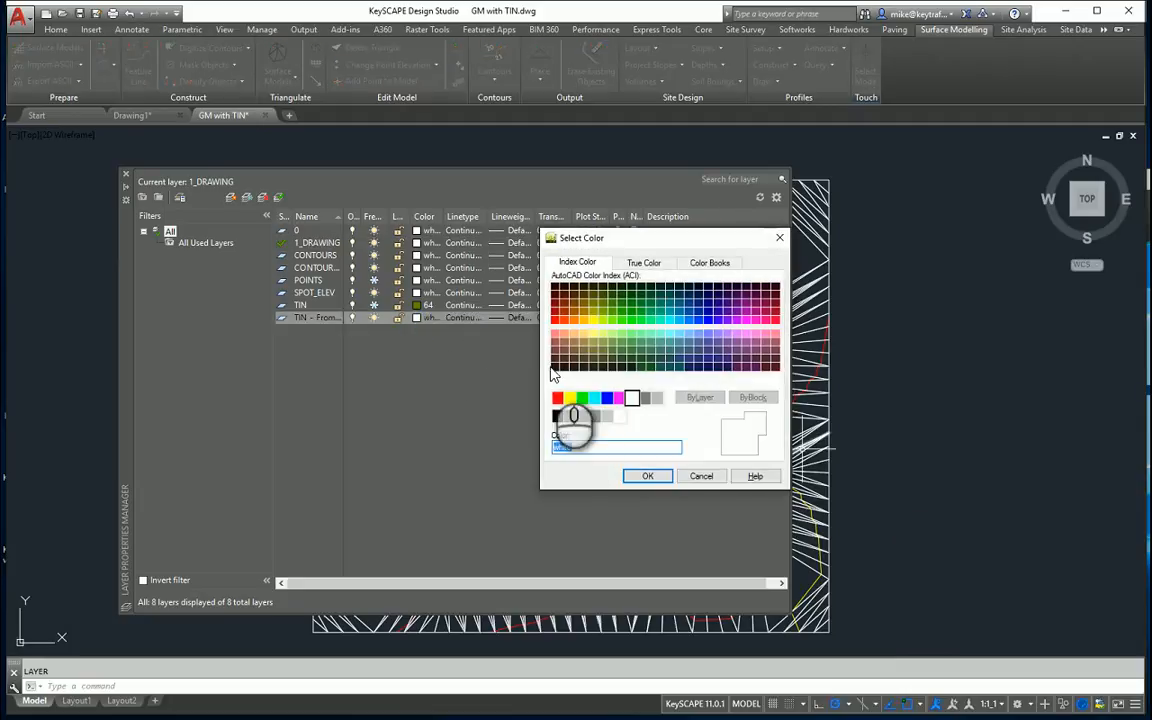
left_click(558, 398)
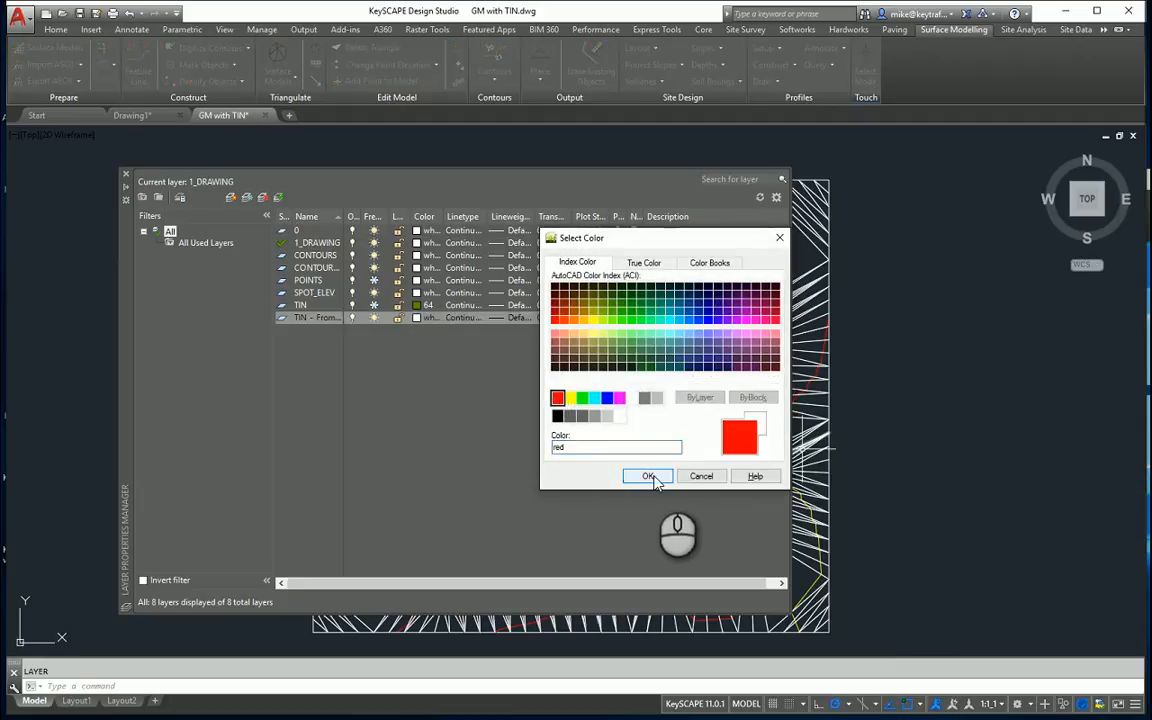
left_click(651, 477)
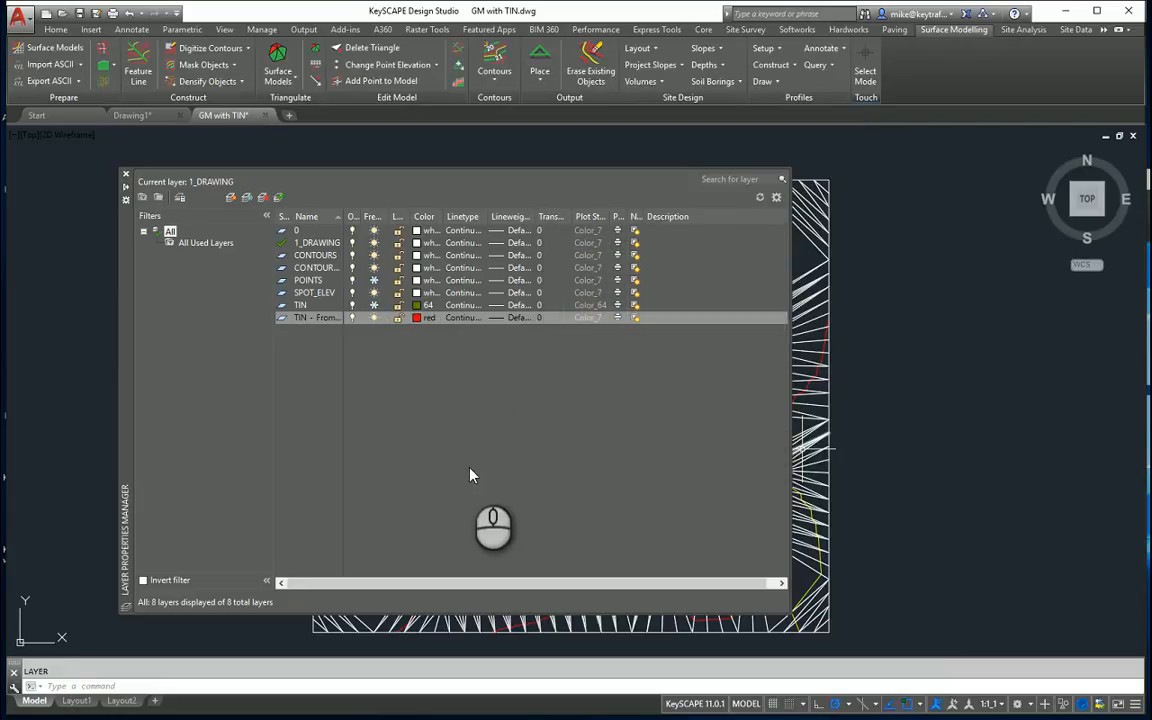
left_click(125, 175)
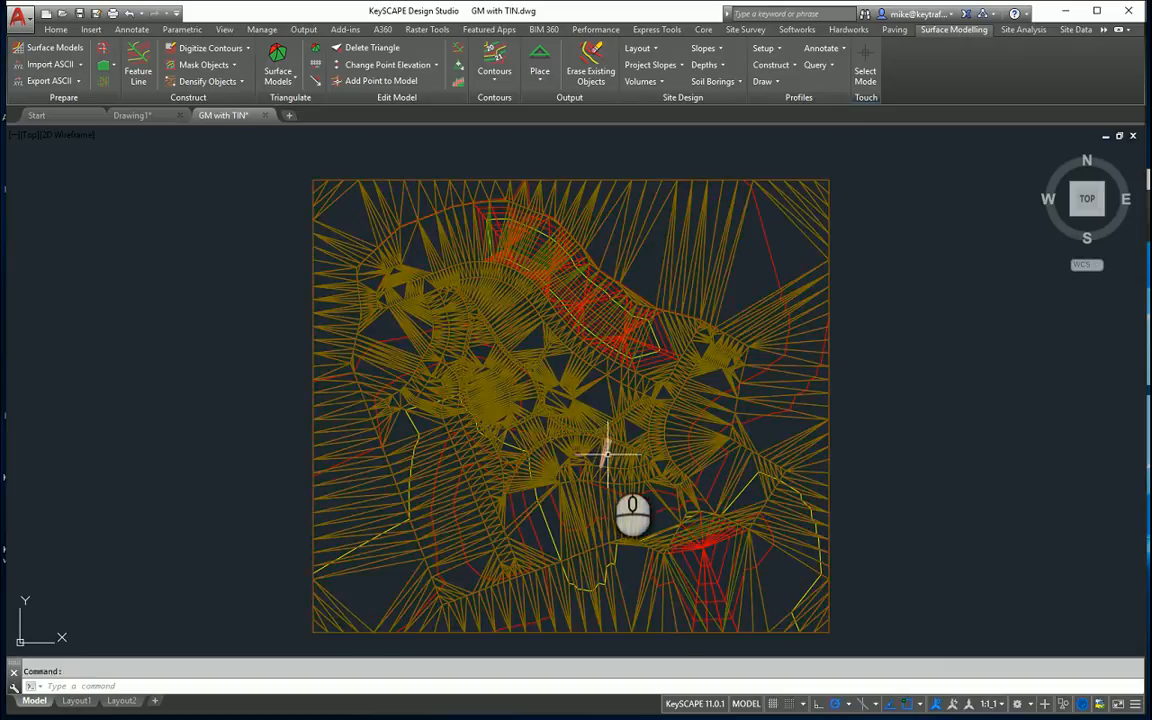
- Compare the red Surface2 triangles with the original green TIN in 3D, especially around the elongated mound
middle_click_drag(606, 455, 663, 280, "shift")
scroll(560, 400, "up", 6)
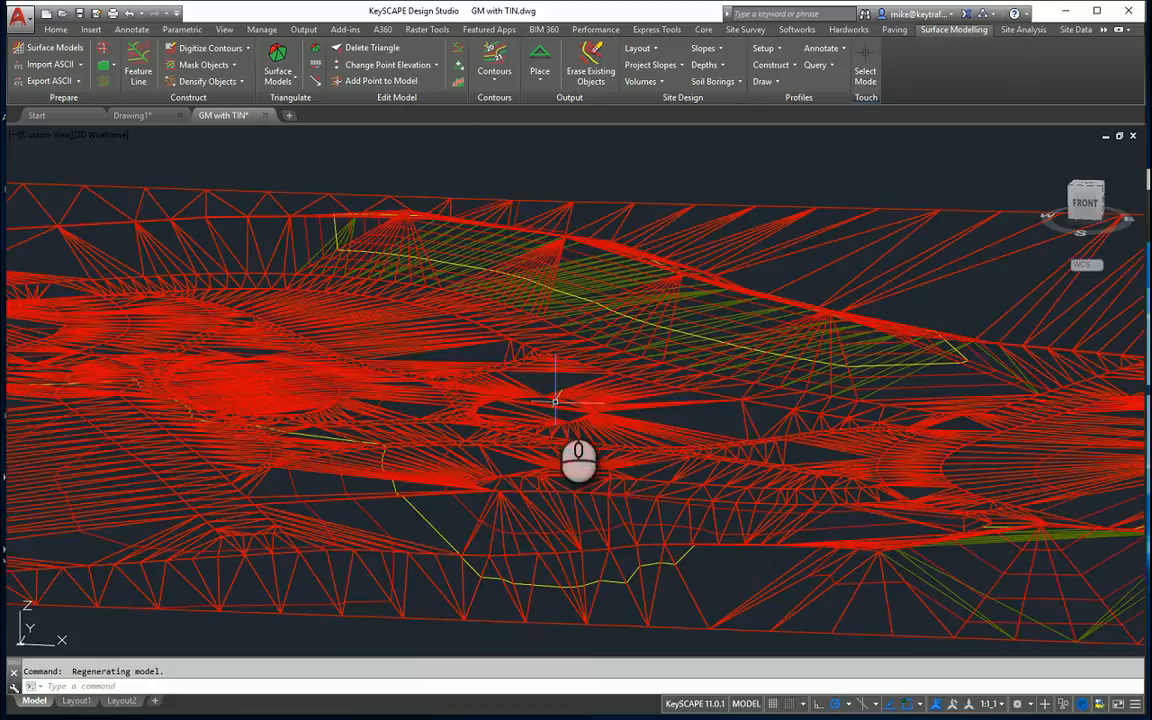
scroll(615, 330, "down", 2)
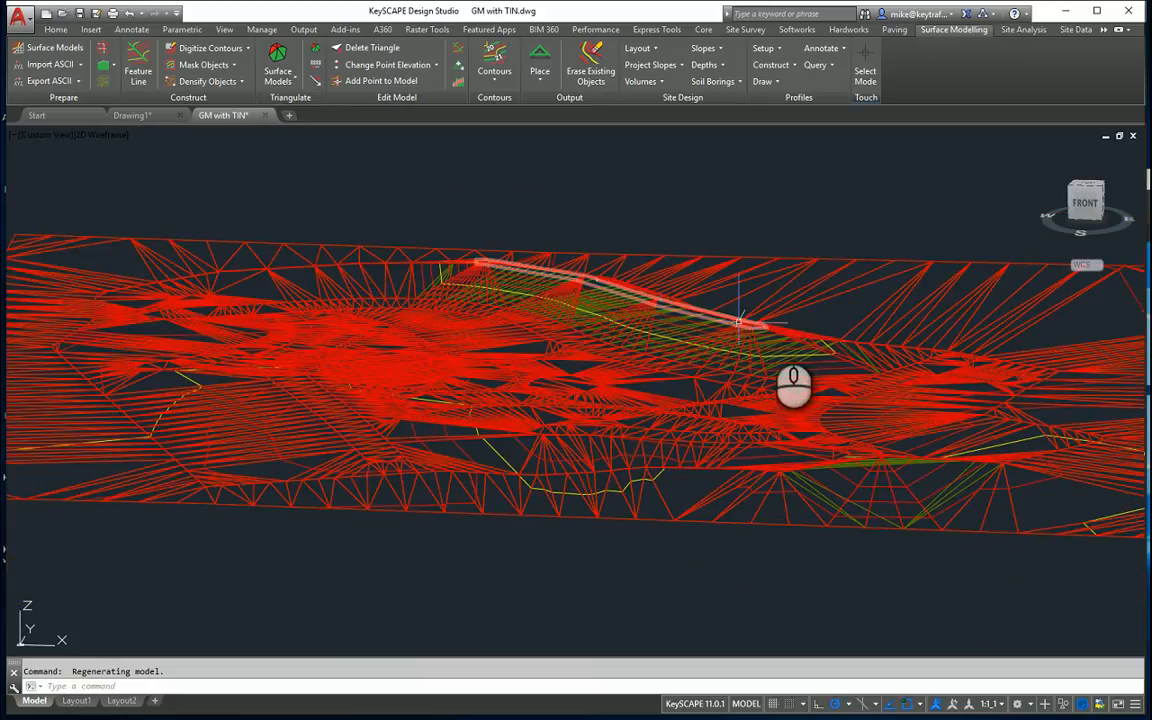
scroll(740, 355, "down", 2)
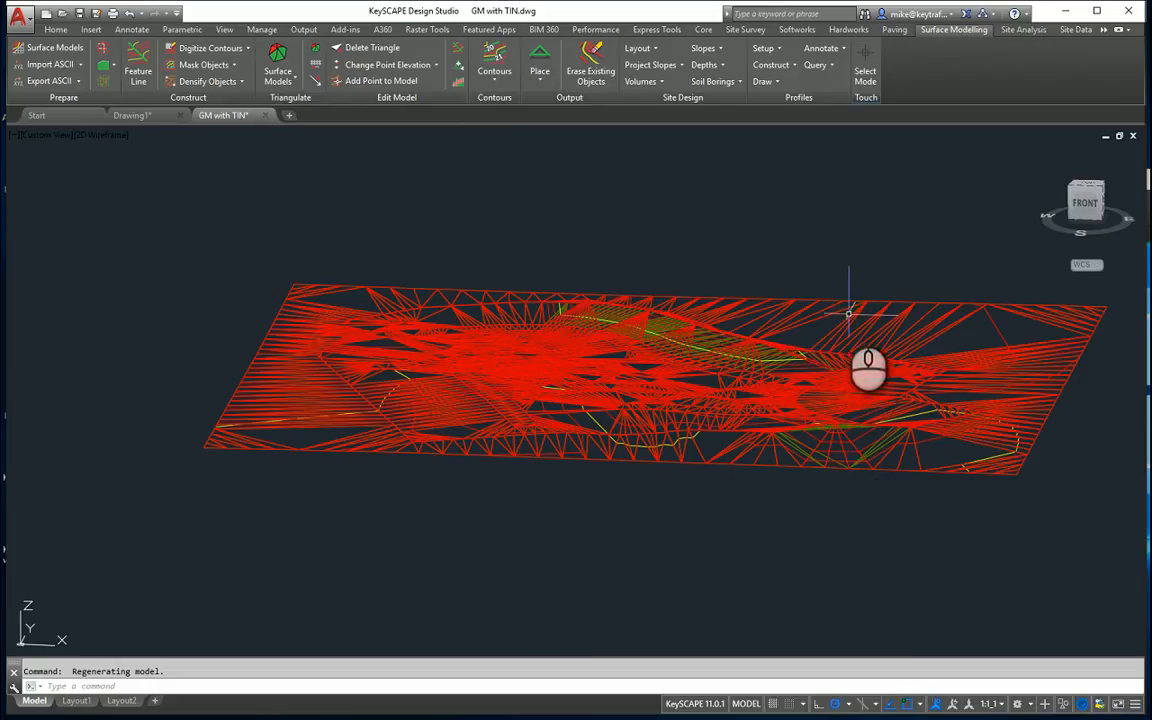
middle_click_drag(848, 313, 845, 395, "shift")
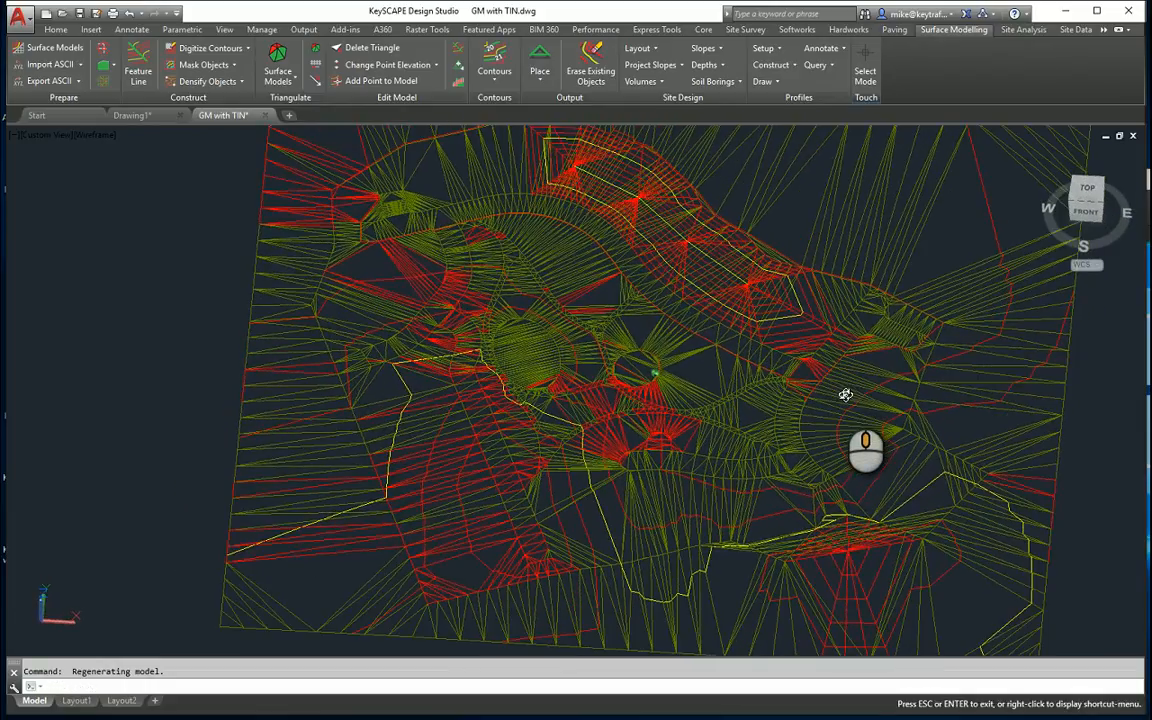